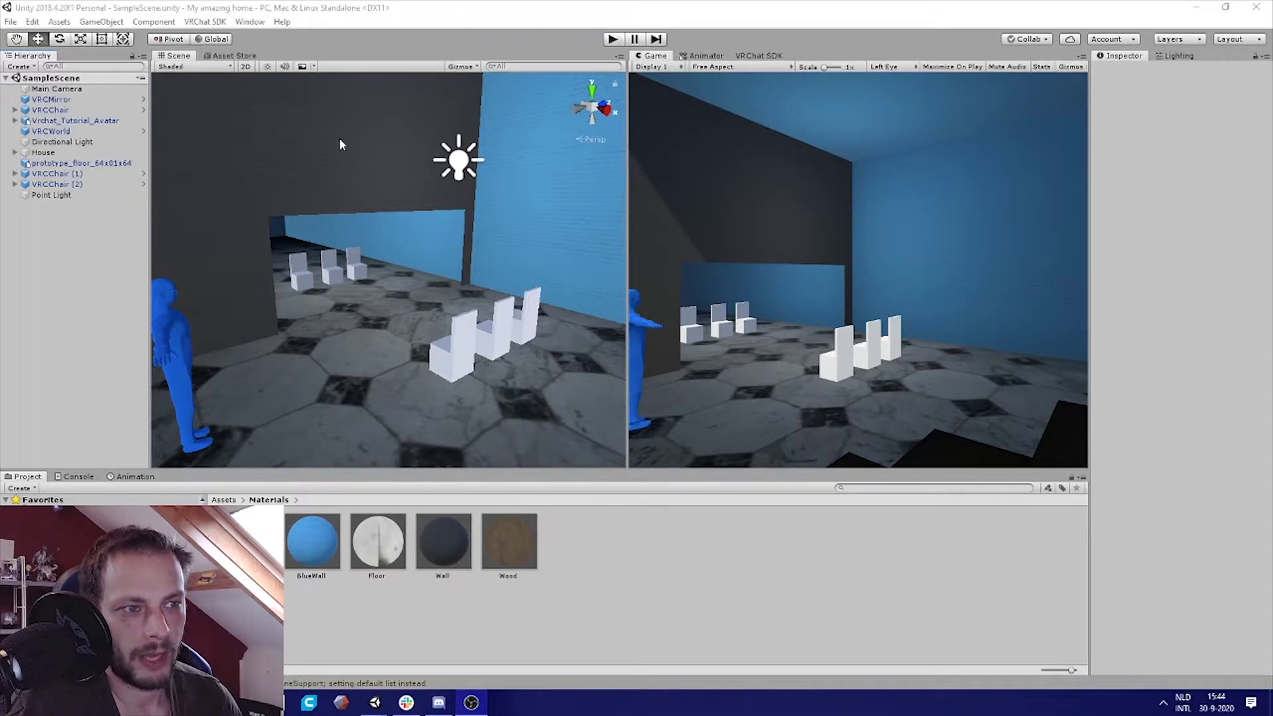
Step: Select the VRCMirror quad on the wall and move the view in close to it
{"action": "right_click_drag", "start_coordinate": [433, 257], "coordinate": [375, 248]}
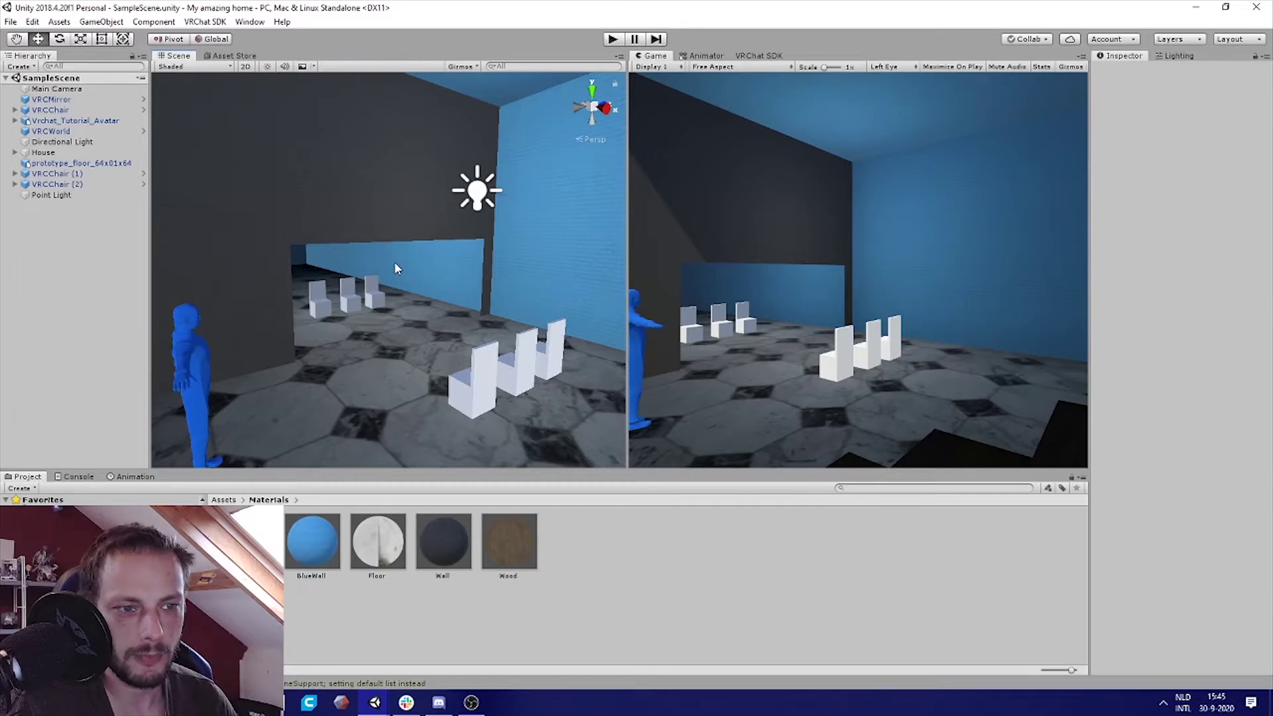
{"action": "left_click", "coordinate": [393, 262]}
{"action": "right_click_drag", "start_coordinate": [441, 292], "coordinate": [539, 320]}
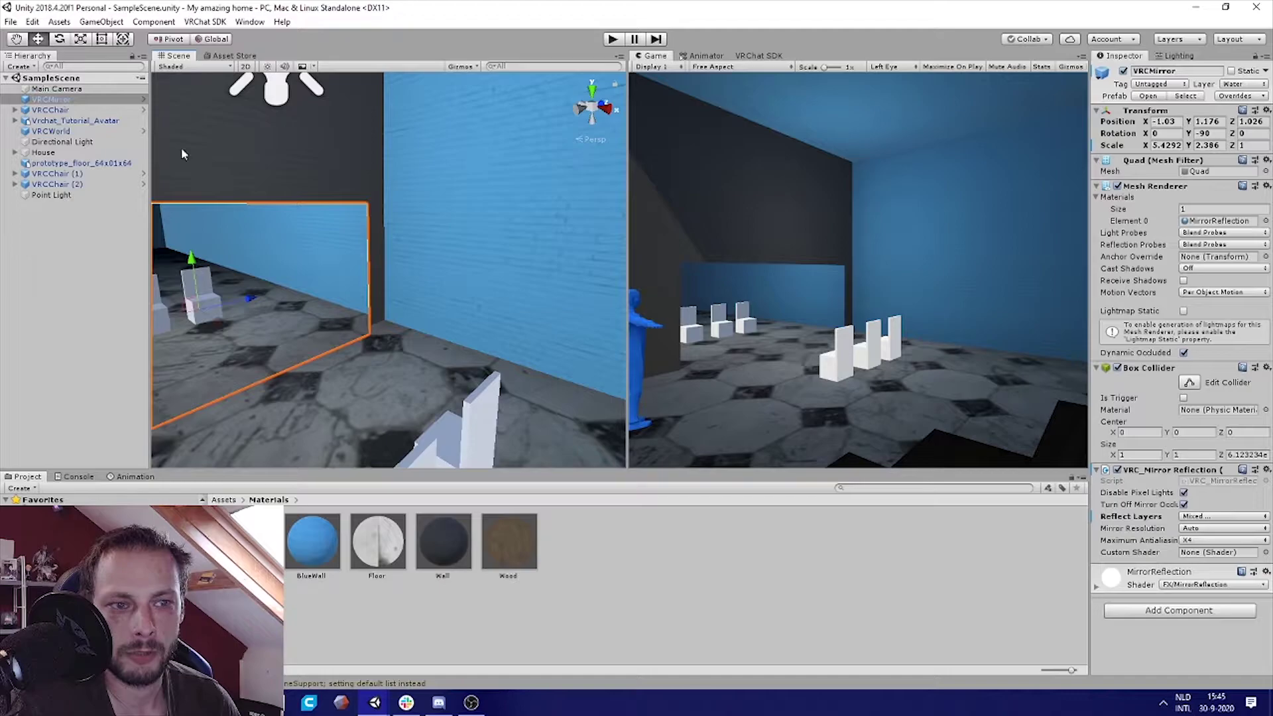
Step: Create a cube, scale it down and place it against the wall beside the mirror
{"action": "left_click", "coordinate": [22, 67]}
{"action": "mouse_move", "coordinate": [69, 111]}
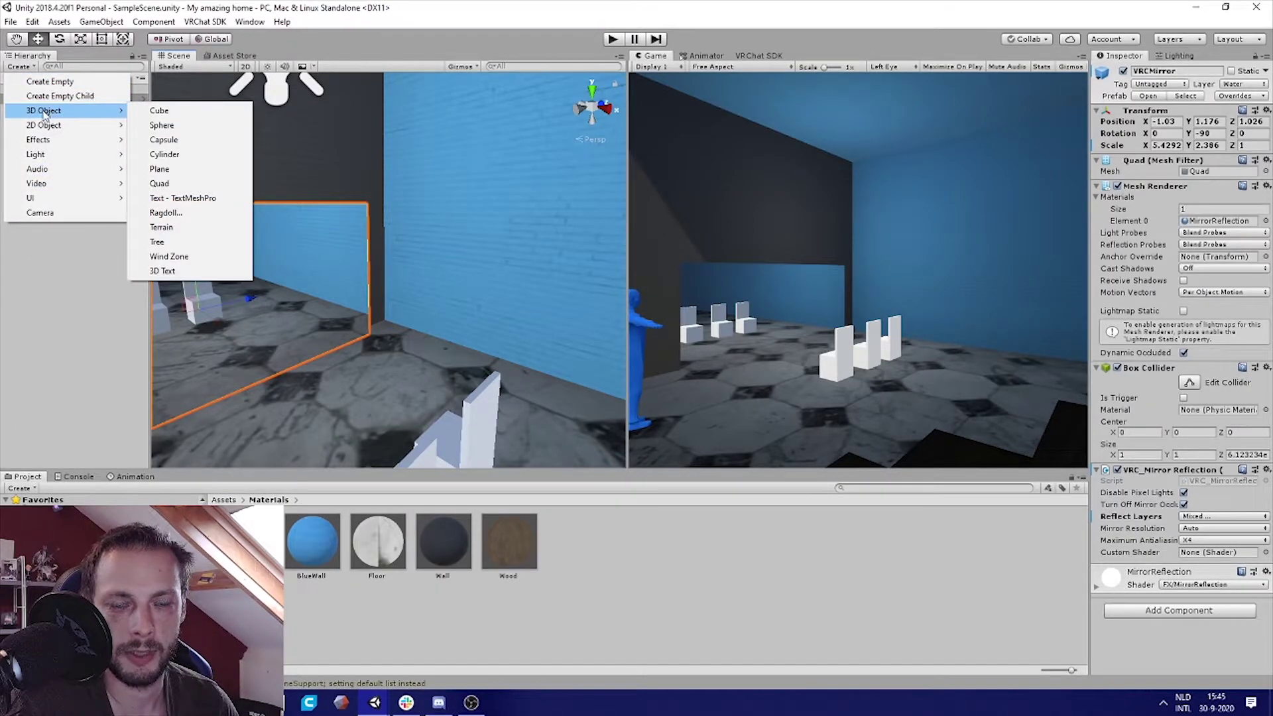
{"action": "left_click", "coordinate": [207, 112]}
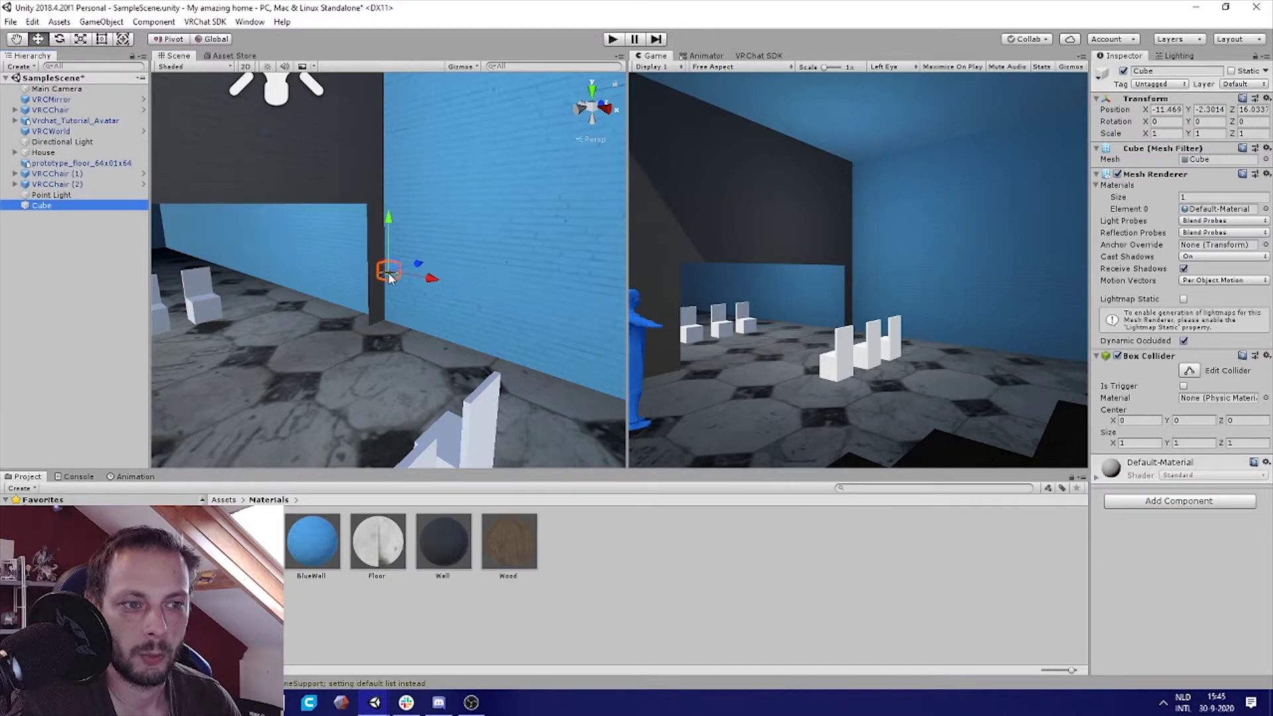
{"action": "left_click_drag", "start_coordinate": [390, 277], "coordinate": [443, 277]}
{"action": "key", "text": "r"}
{"action": "key", "text": "f"}
{"action": "key", "text": "w"}
{"action": "left_click_drag", "start_coordinate": [574, 272], "coordinate": [564, 271]}
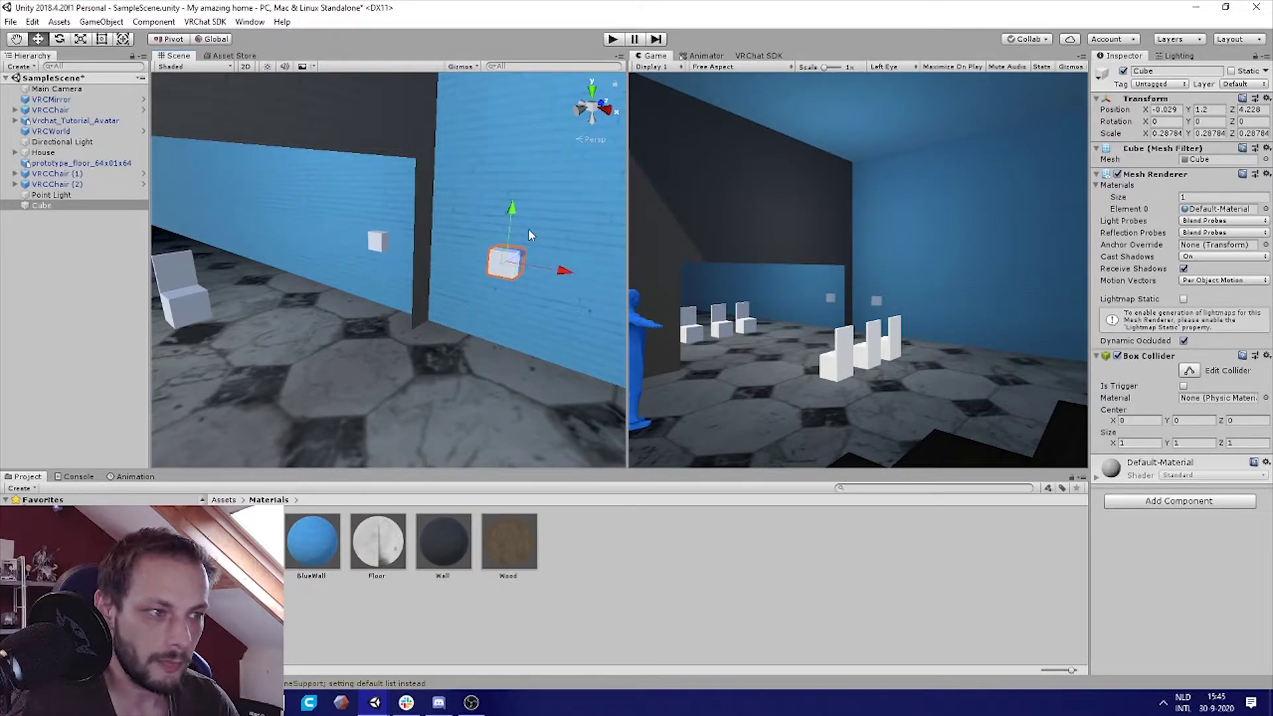
Step: Rename the cube to 'ToggleMirror'
{"action": "left_click", "coordinate": [49, 203]}
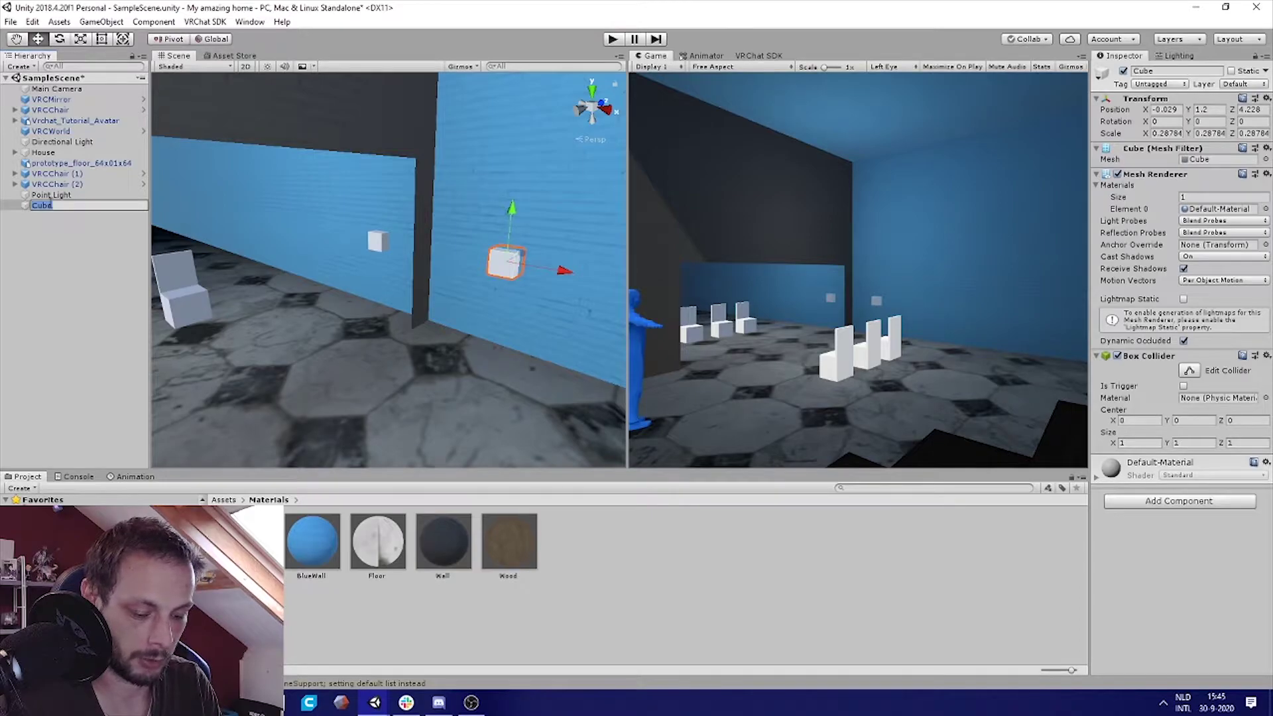
{"action": "type", "text": "Tog"}
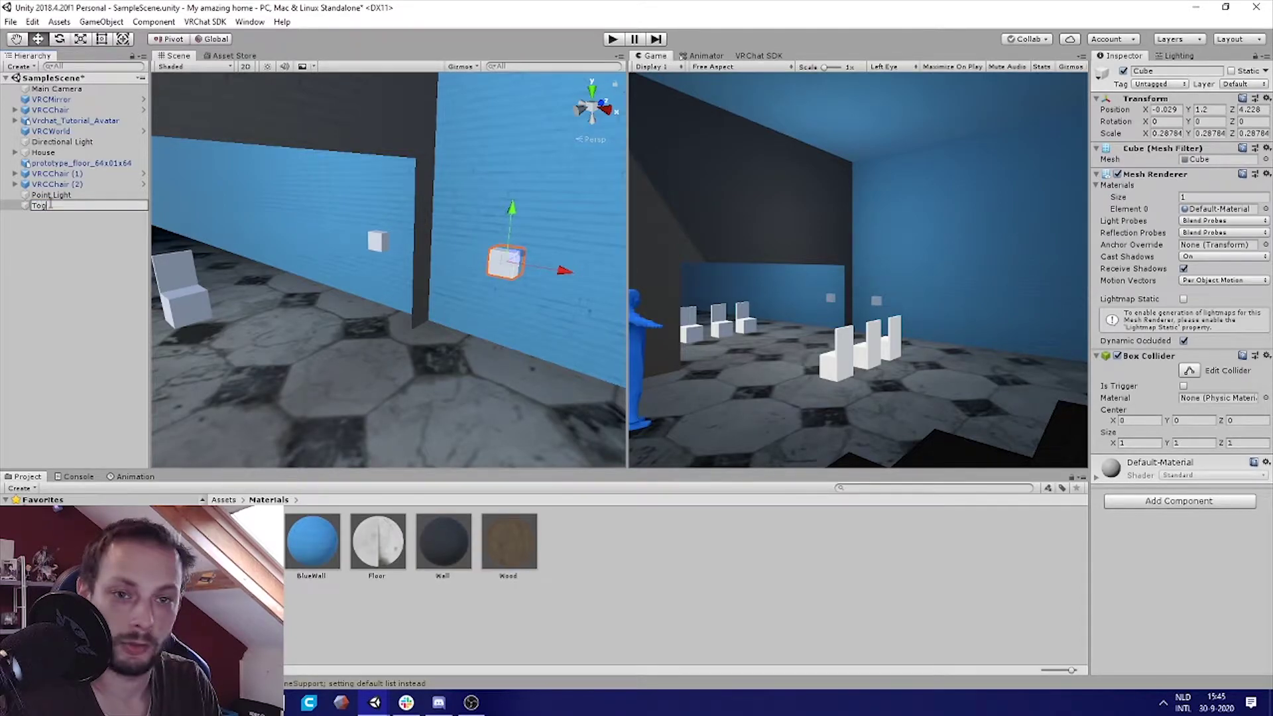
{"action": "type", "text": "gleMirror"}
{"action": "key", "text": "Return"}
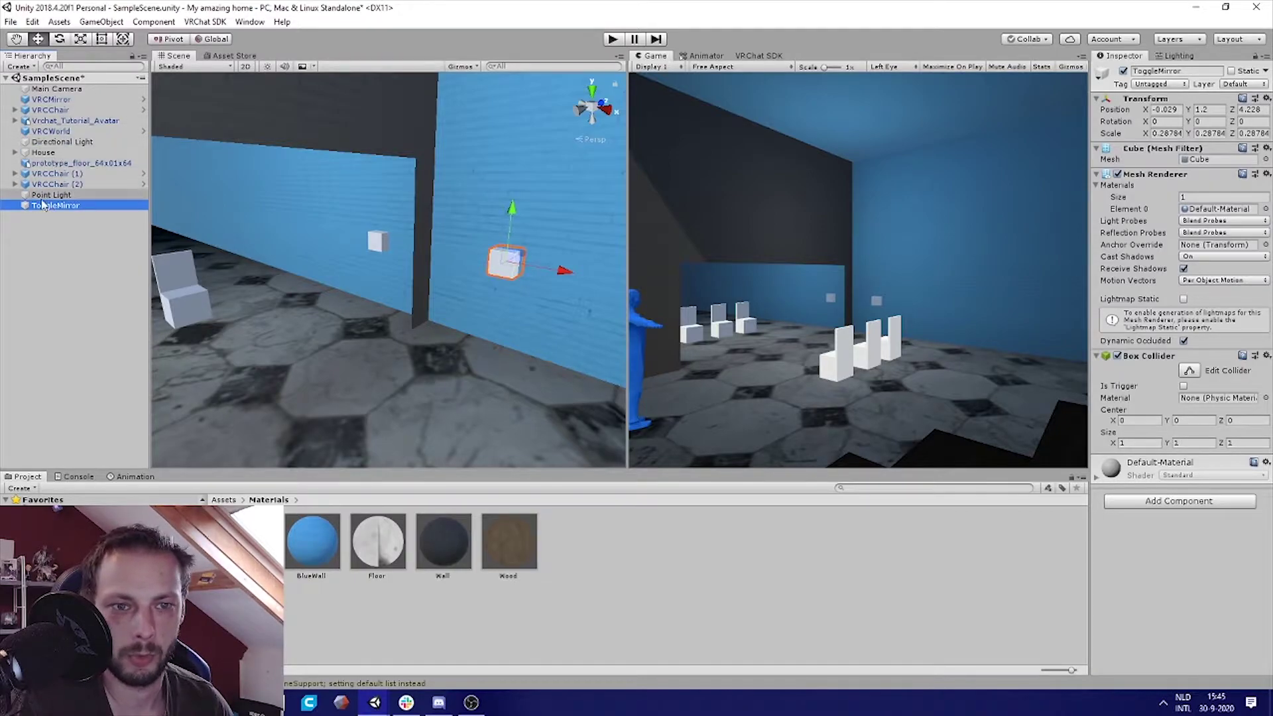
Step: Add a VRC_Trigger component to ToggleMirror and choose OnInteract as its event type
{"action": "left_click", "coordinate": [1170, 502]}
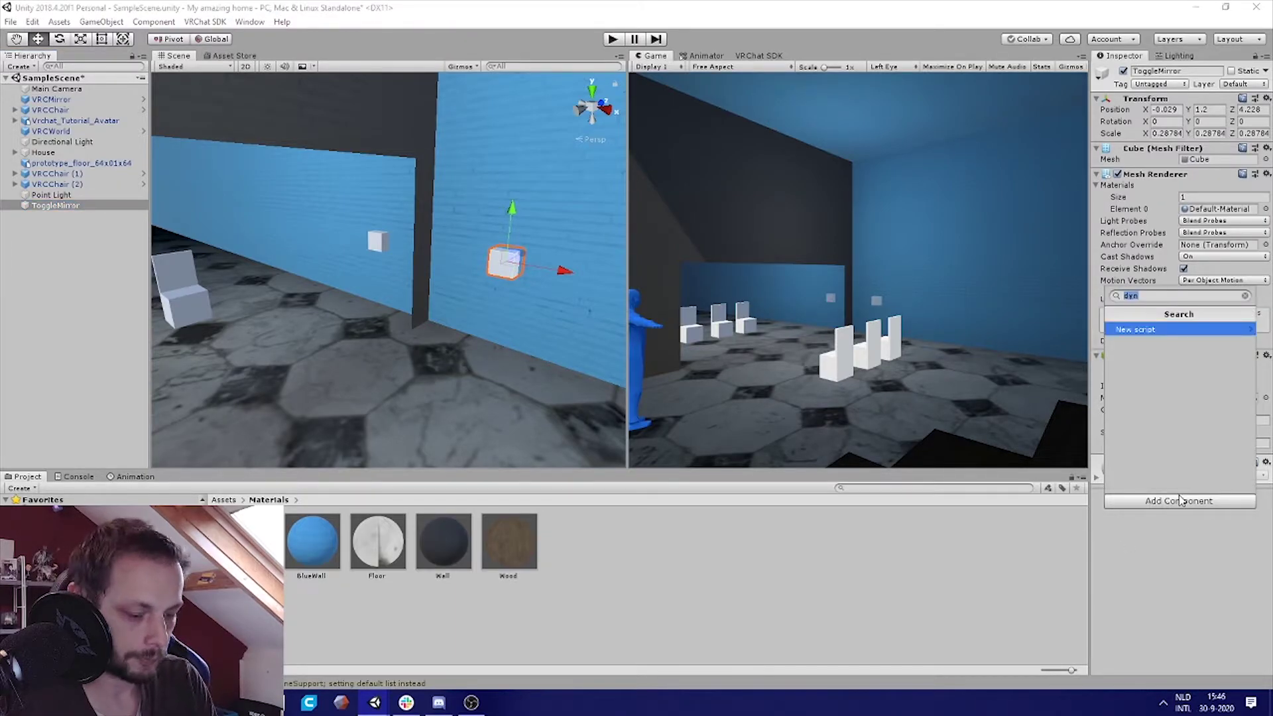
{"action": "type", "text": "trigger"}
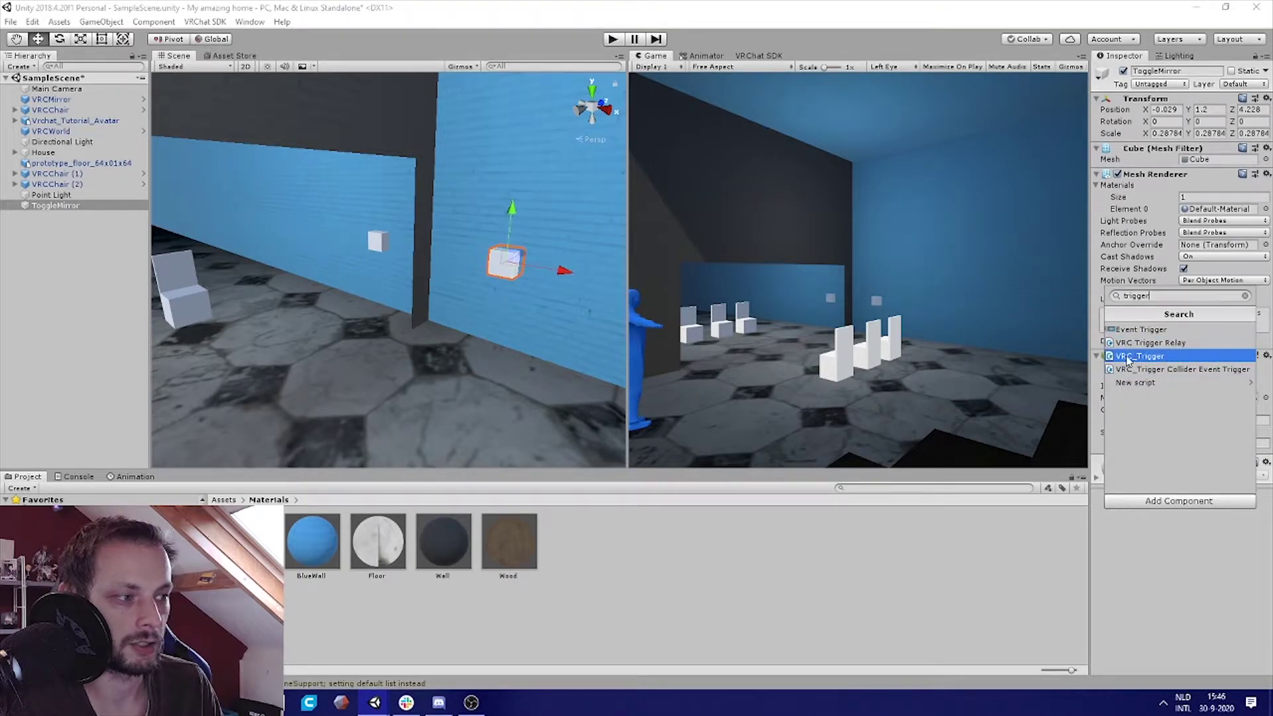
{"action": "left_click", "coordinate": [1153, 357]}
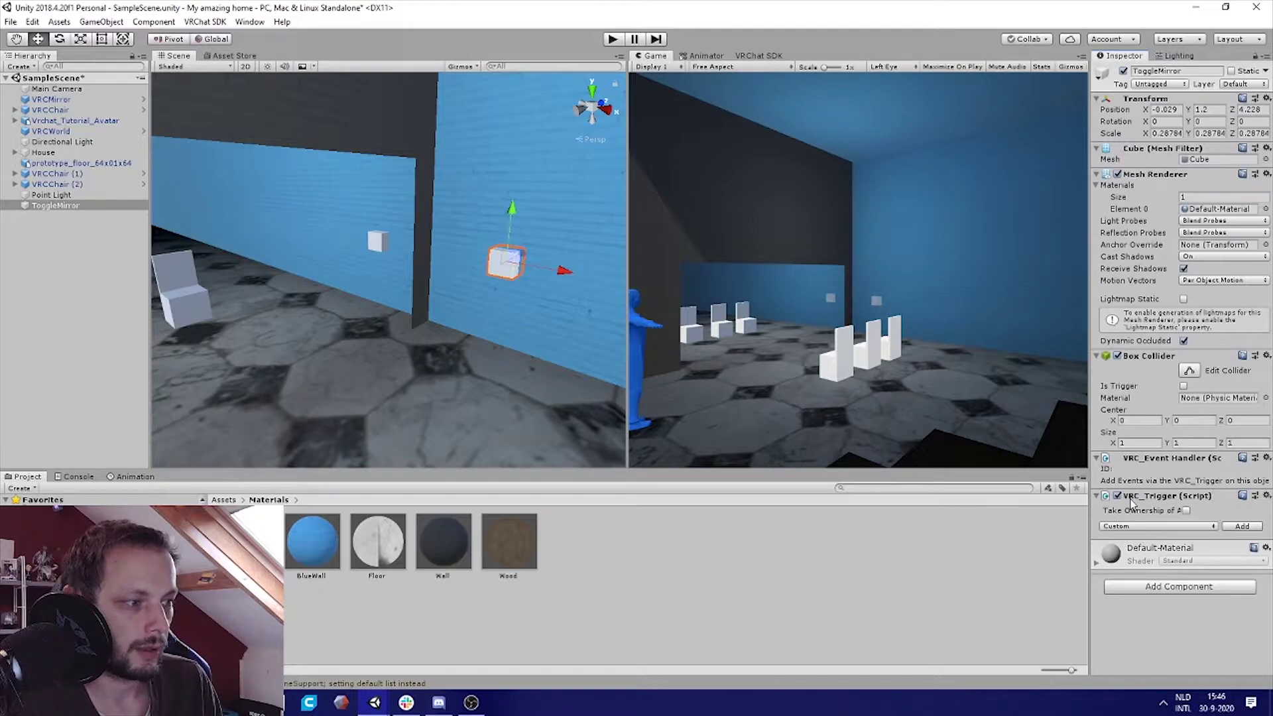
{"action": "left_click", "coordinate": [1130, 526]}
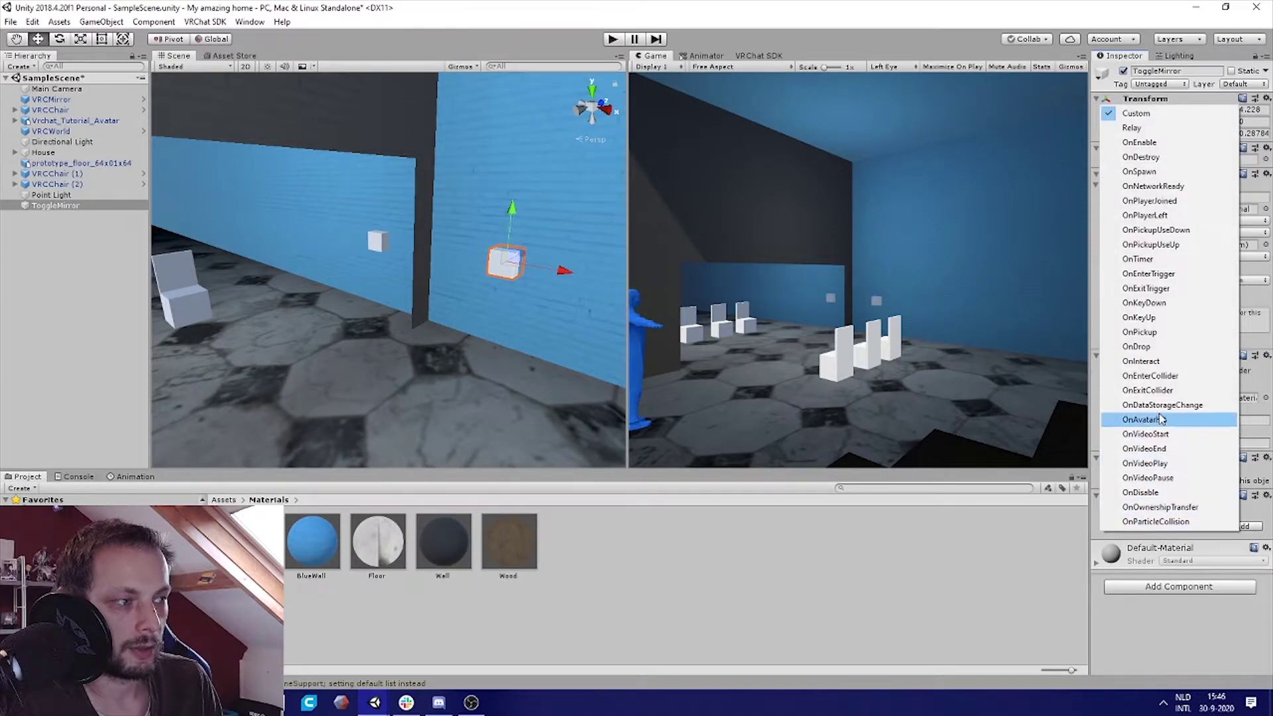
{"action": "left_click", "coordinate": [1171, 628]}
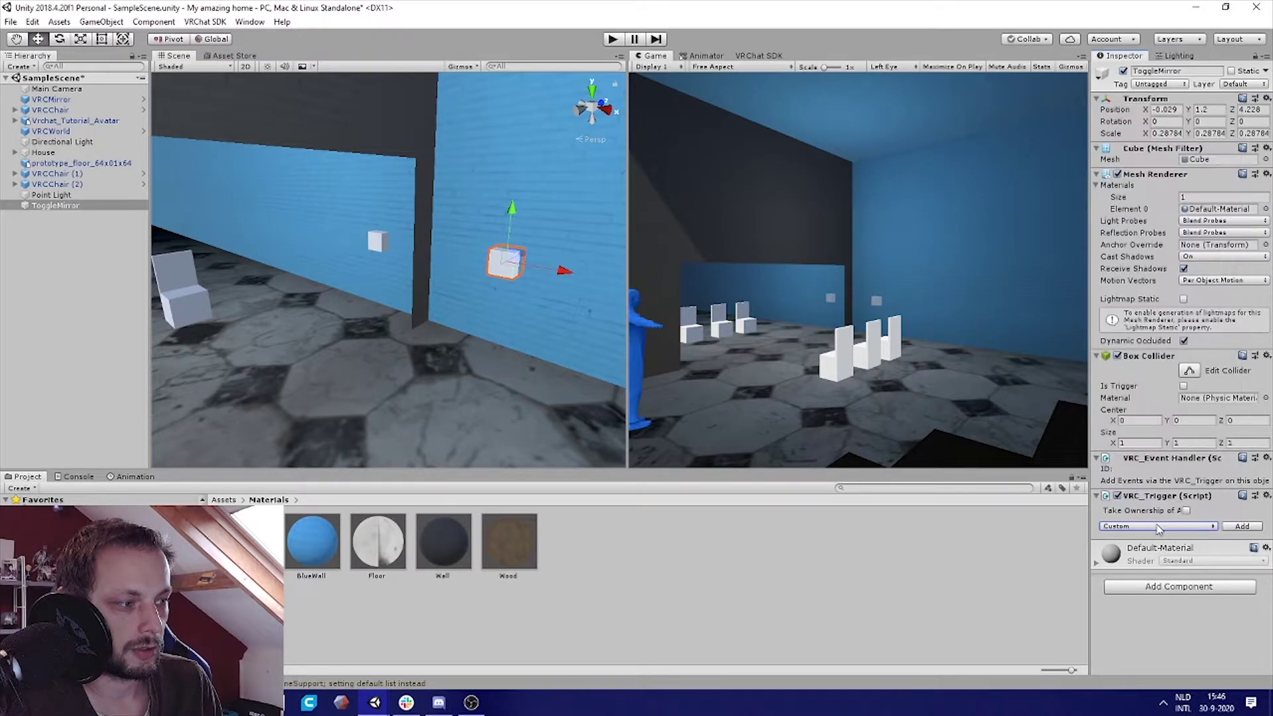
{"action": "left_click", "coordinate": [1160, 526]}
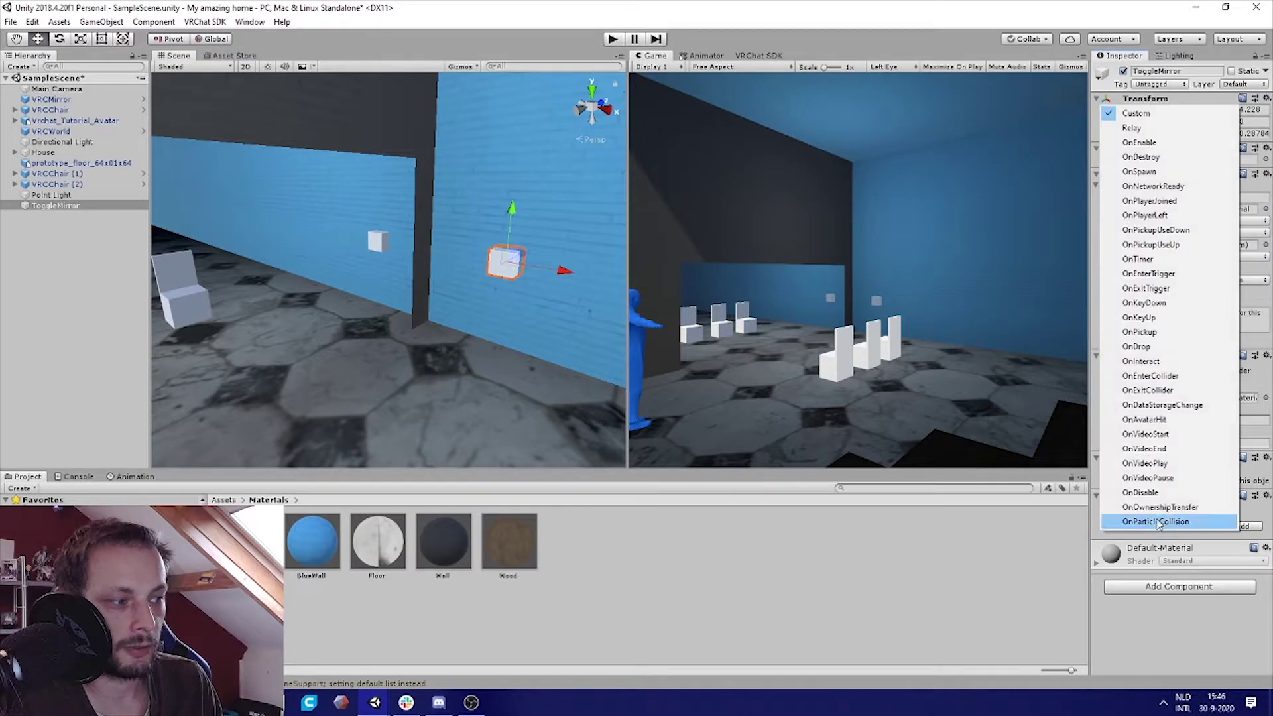
{"action": "left_click", "coordinate": [1160, 361]}
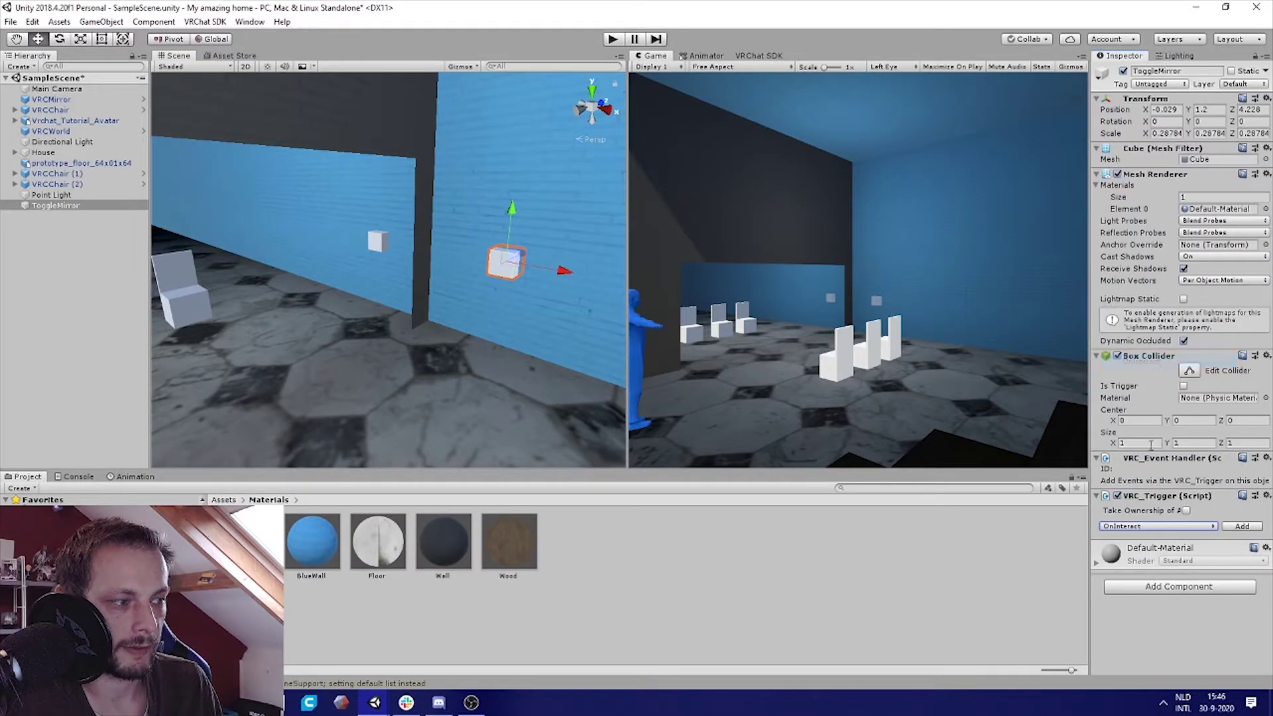
Step: Add the OnInteract trigger and set its broadcast type to Always, after briefly trying Local
{"action": "left_click", "coordinate": [1241, 527]}
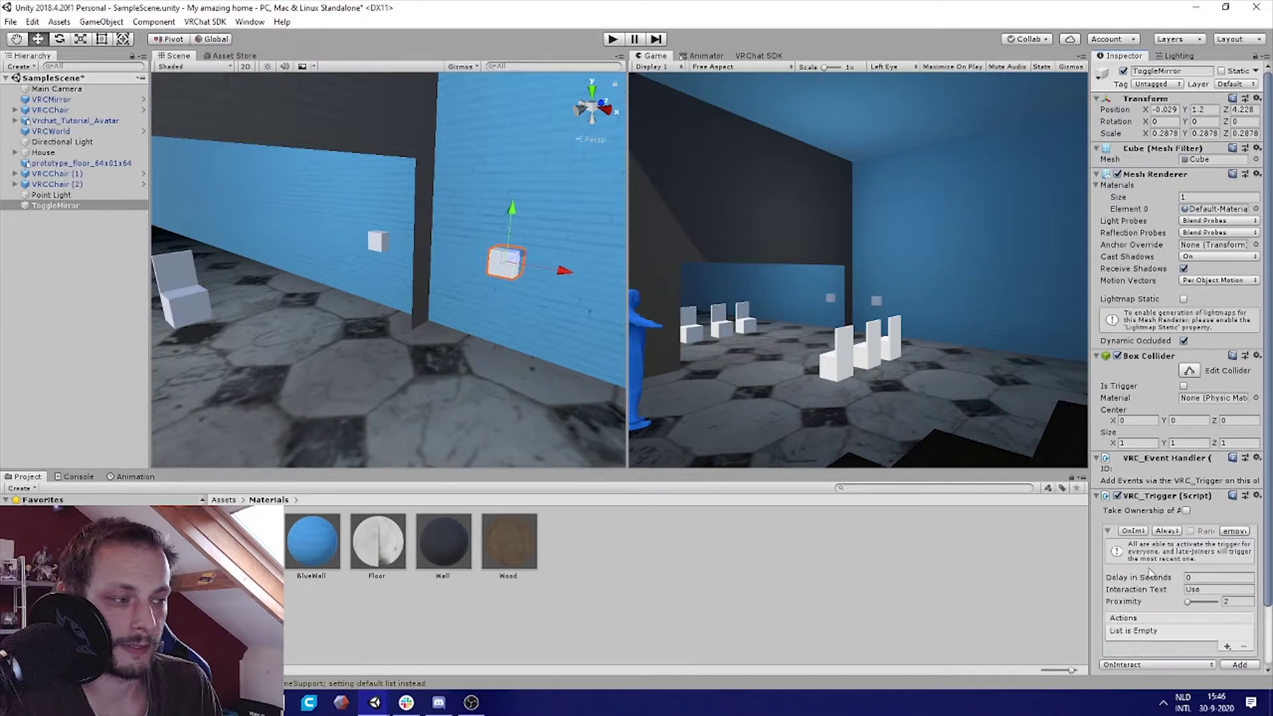
{"action": "left_click_drag", "start_coordinate": [1090, 426], "coordinate": [968, 427]}
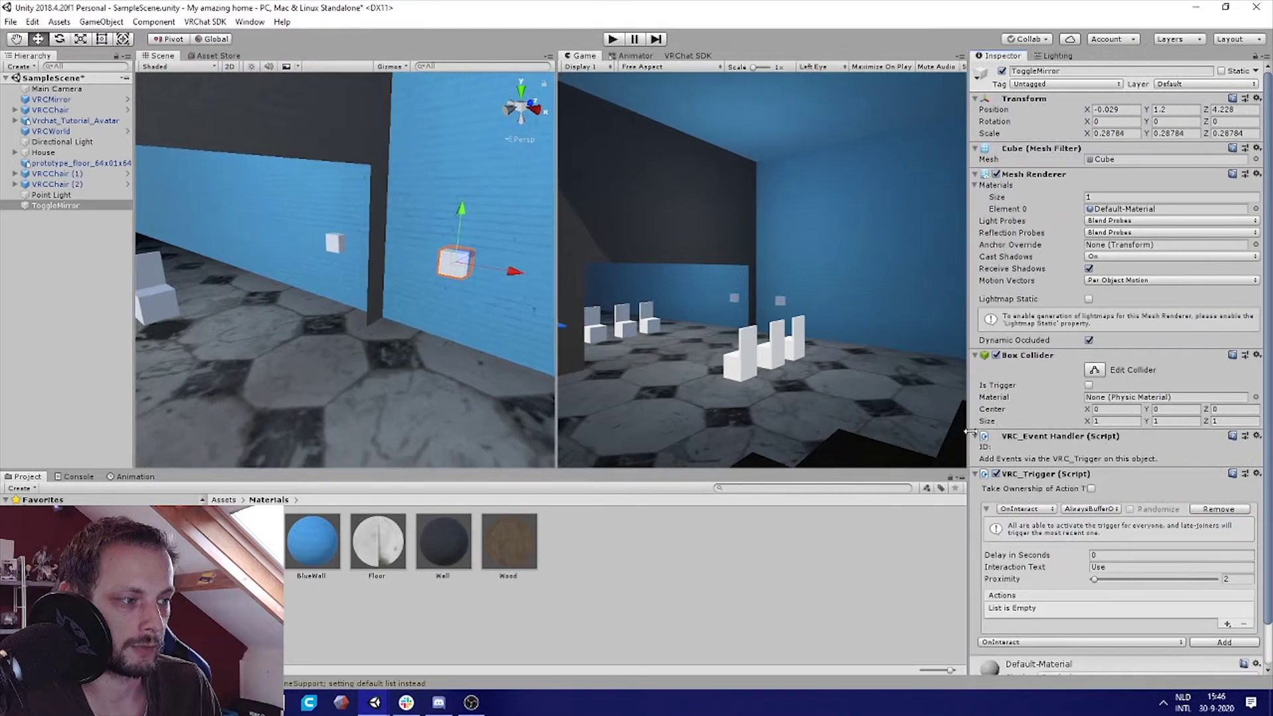
{"action": "scroll", "coordinate": [1003, 489], "scroll_direction": "down", "scroll_amount": 2}
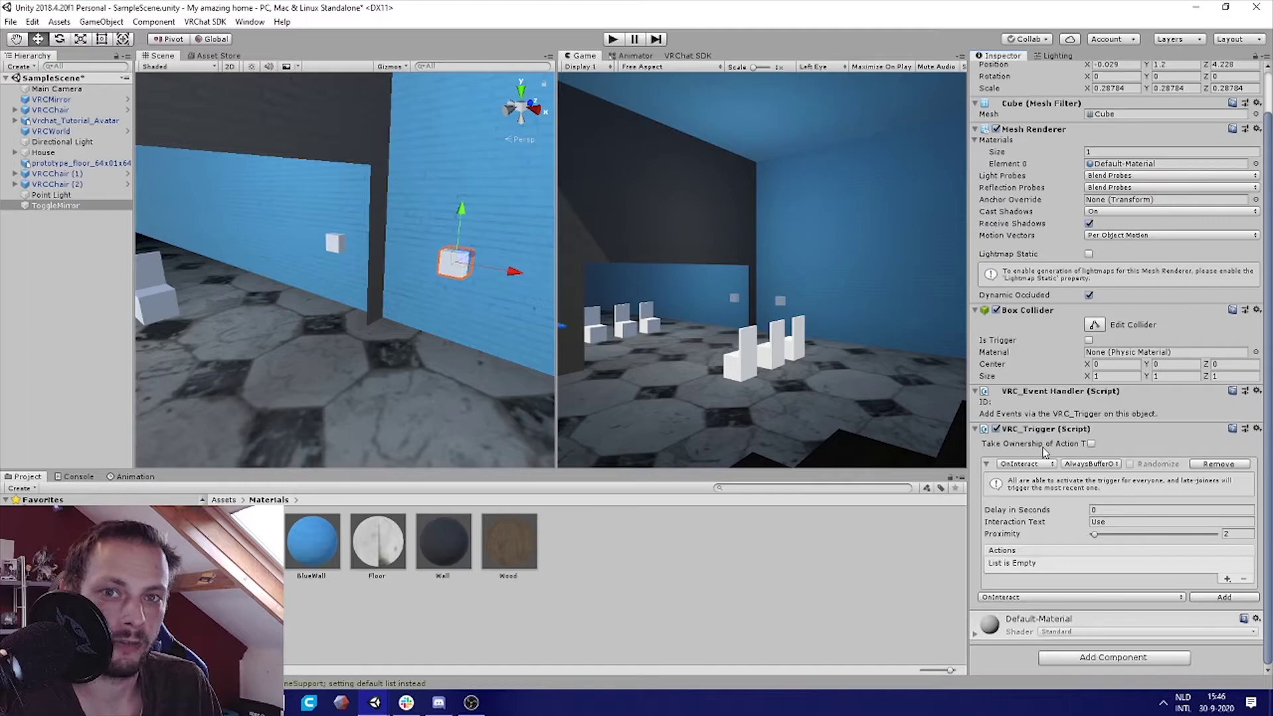
{"action": "left_click", "coordinate": [1093, 465]}
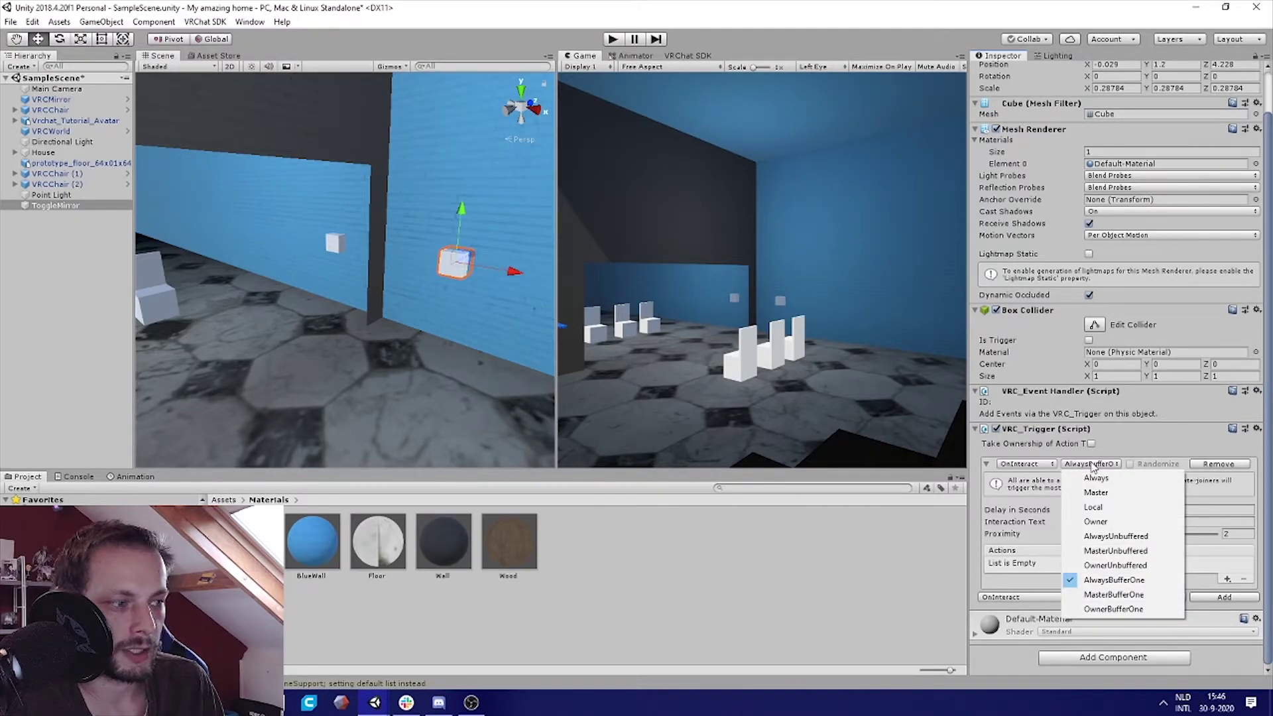
{"action": "left_click", "coordinate": [1106, 510]}
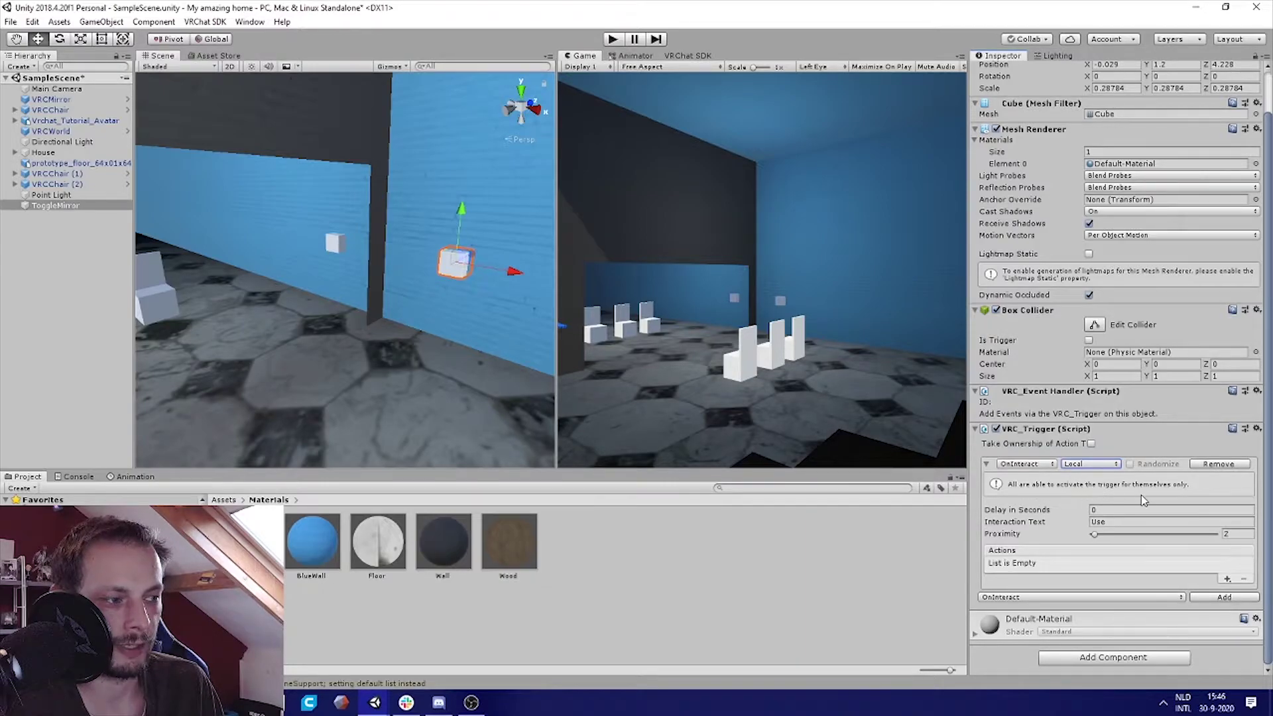
{"action": "left_click", "coordinate": [1109, 467]}
{"action": "left_click", "coordinate": [1102, 477]}
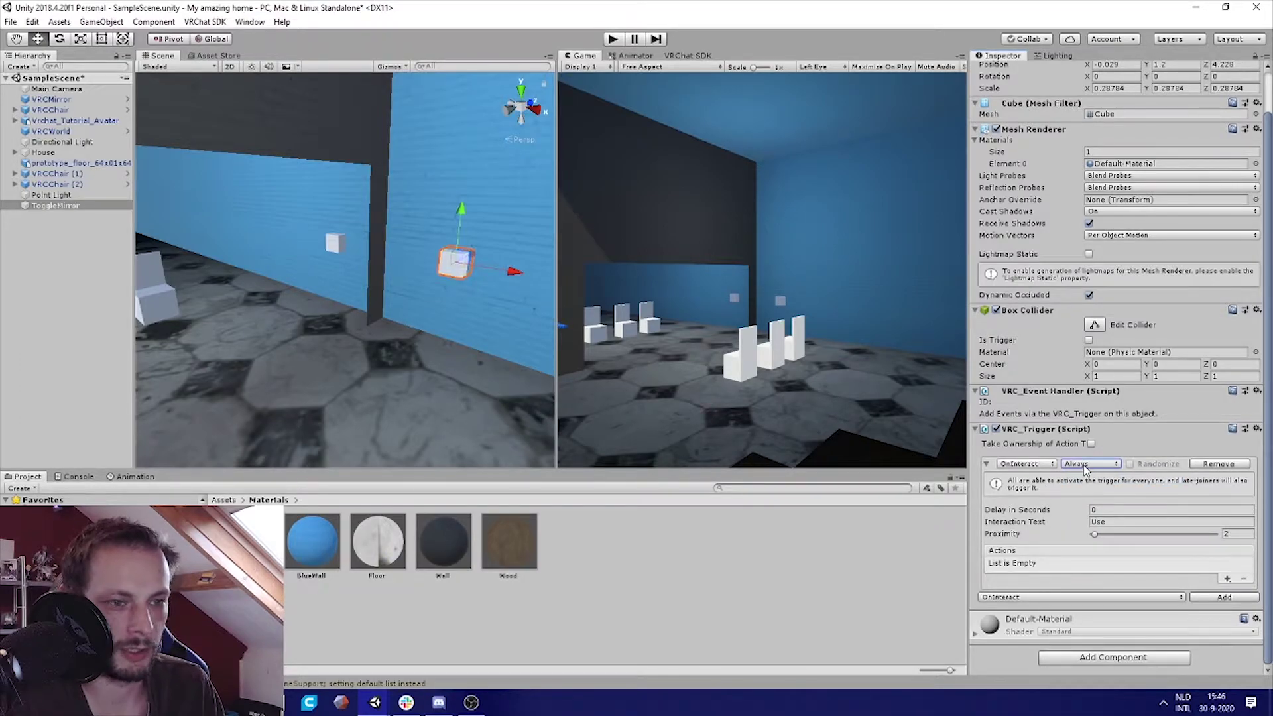
Step: Try the AlwaysBufferOne and AlwaysUnbuffered broadcast types, then settle on Local
{"action": "left_click", "coordinate": [1085, 467]}
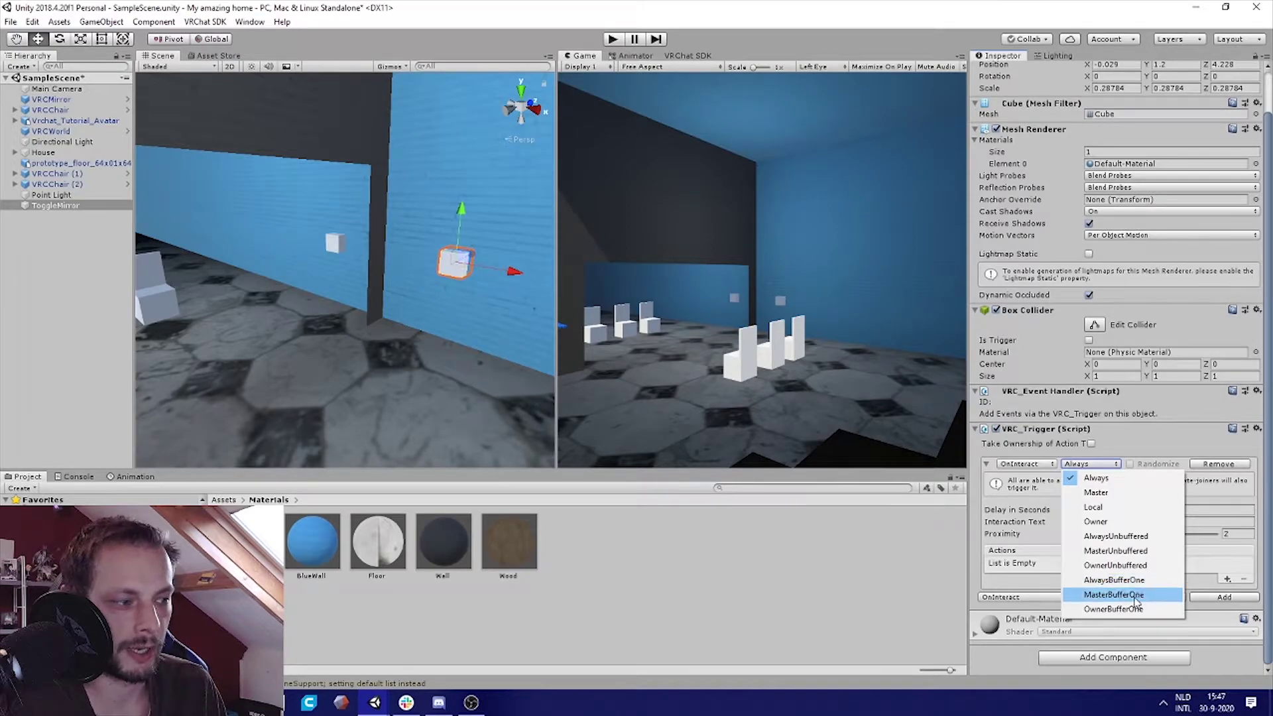
{"action": "left_click", "coordinate": [1135, 581]}
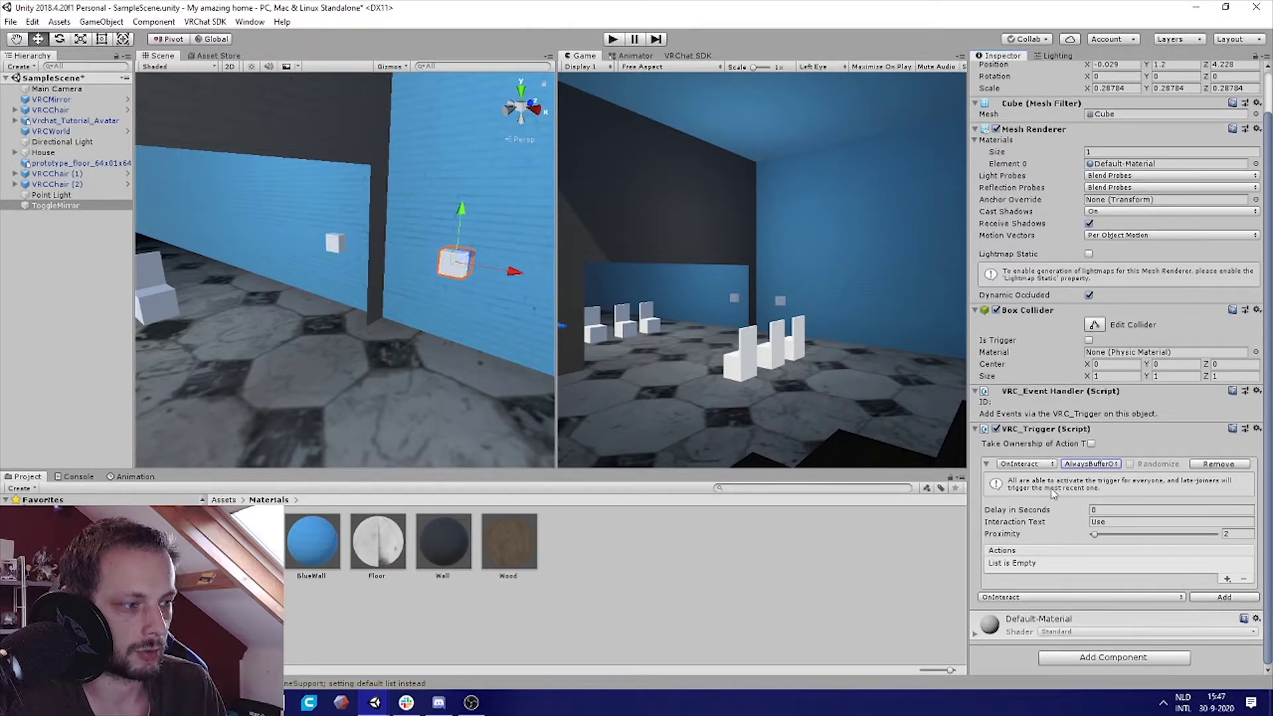
{"action": "left_click", "coordinate": [1104, 464]}
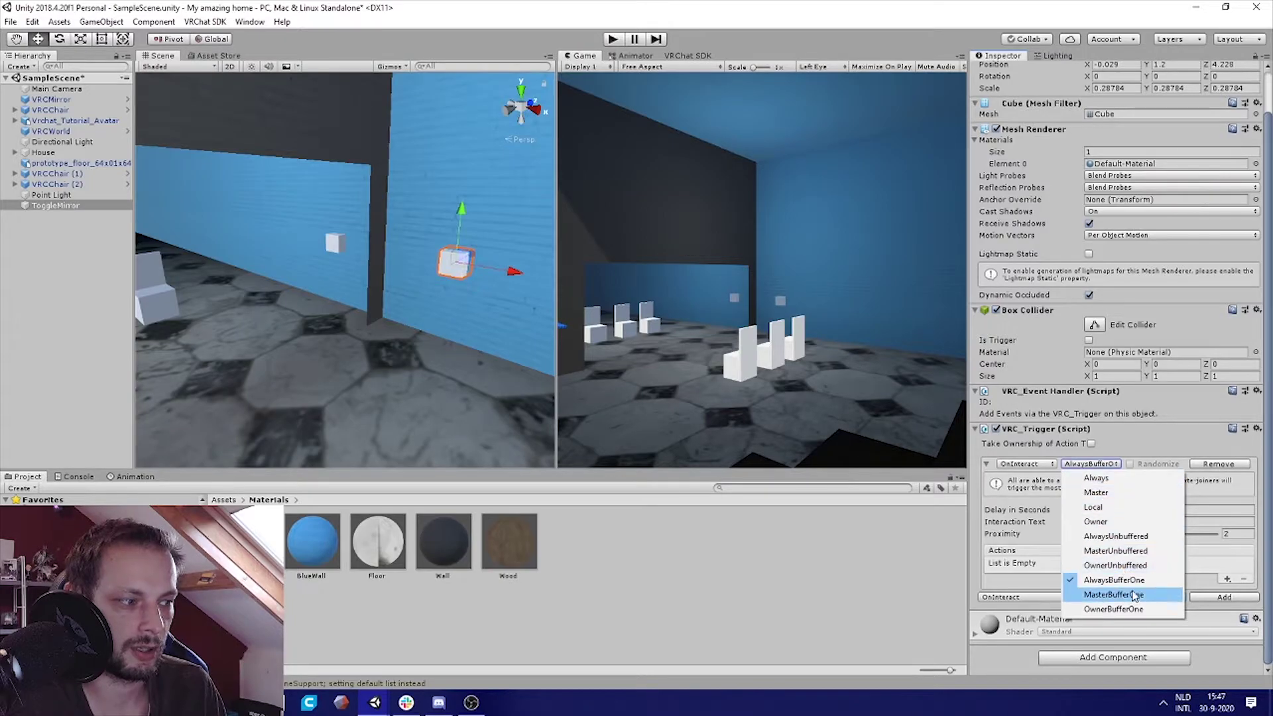
{"action": "left_click", "coordinate": [1130, 537]}
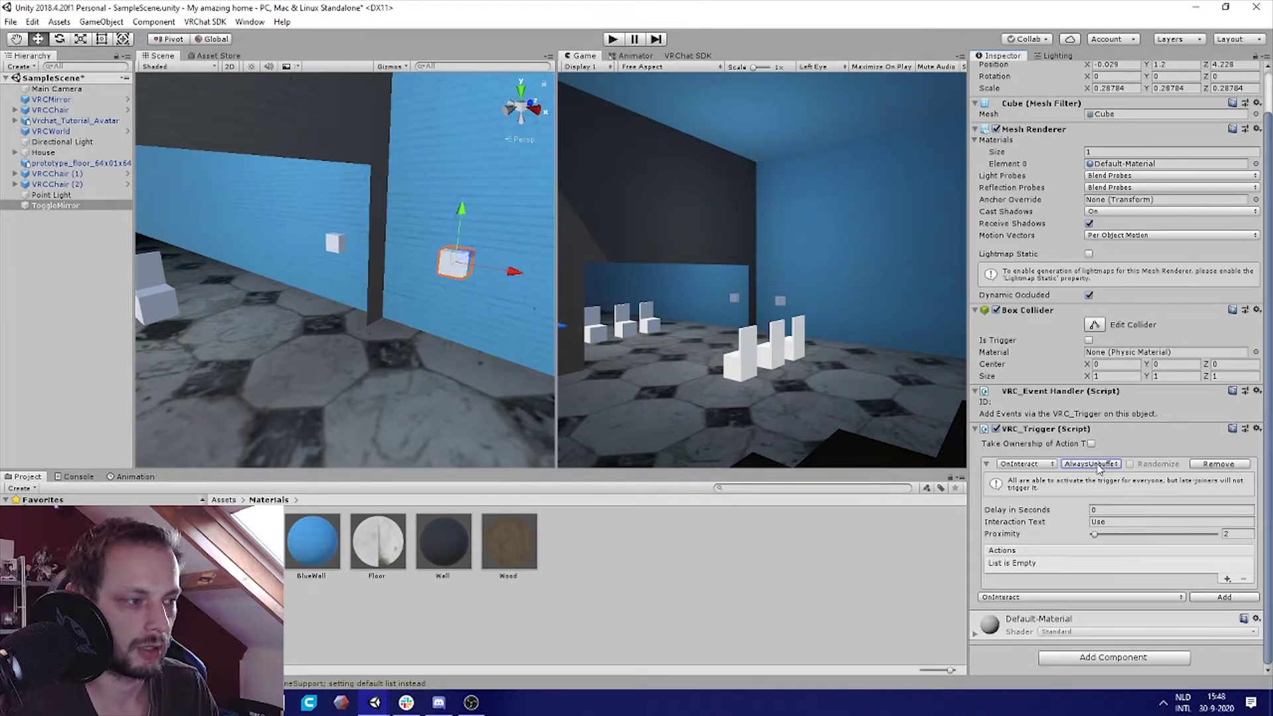
{"action": "left_click", "coordinate": [1097, 465]}
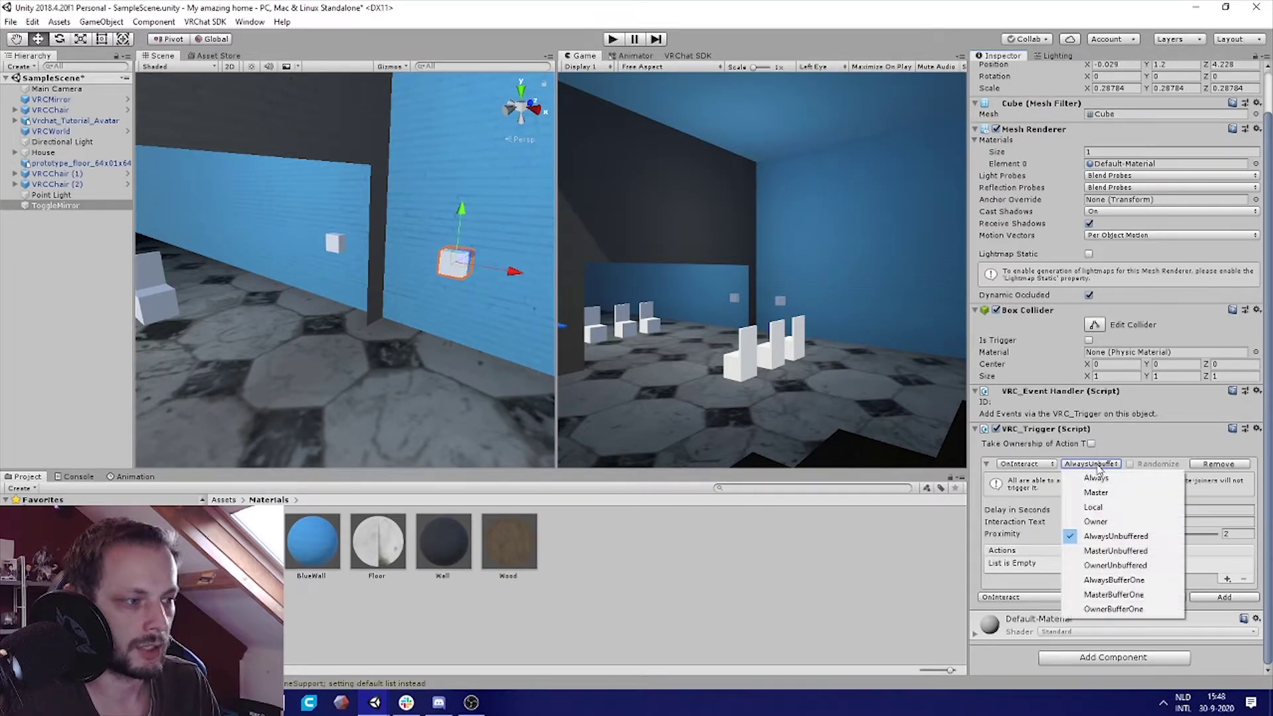
{"action": "left_click", "coordinate": [1112, 509]}
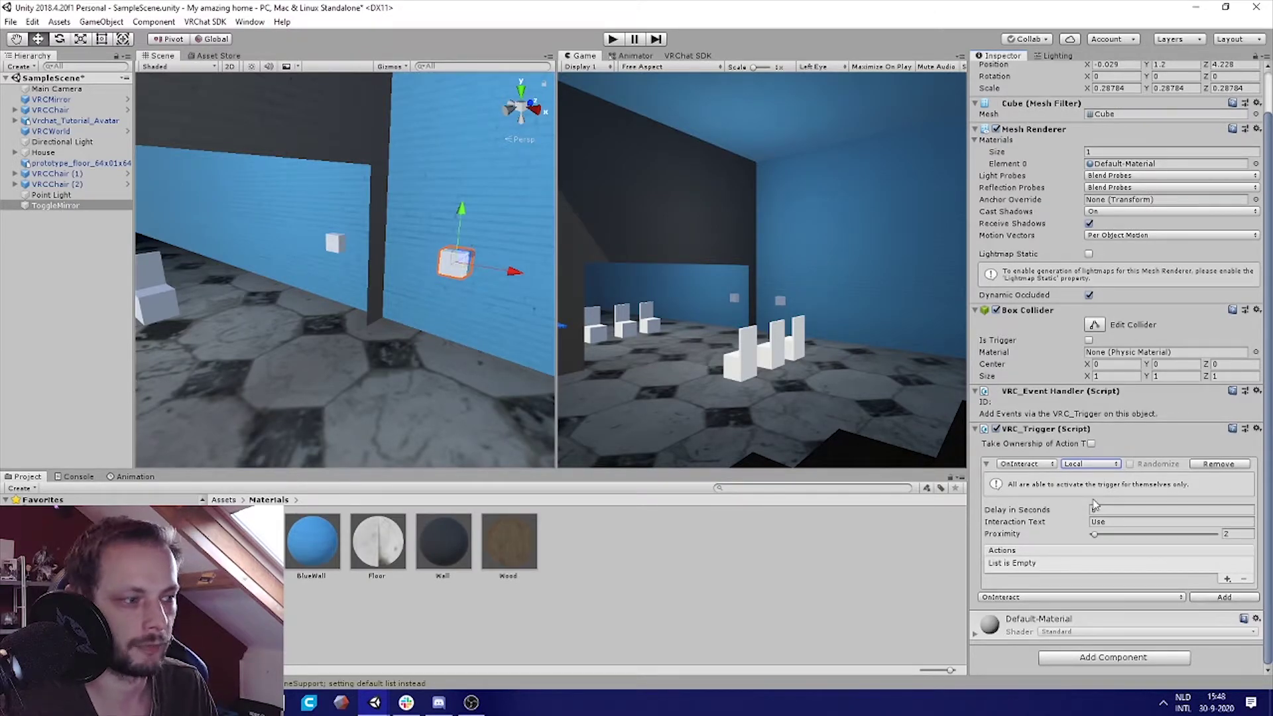
Step: Change the interaction text from 'Use' to 'Toggle Mirror' and leave the proximity at 2
{"action": "left_click", "coordinate": [1120, 521]}
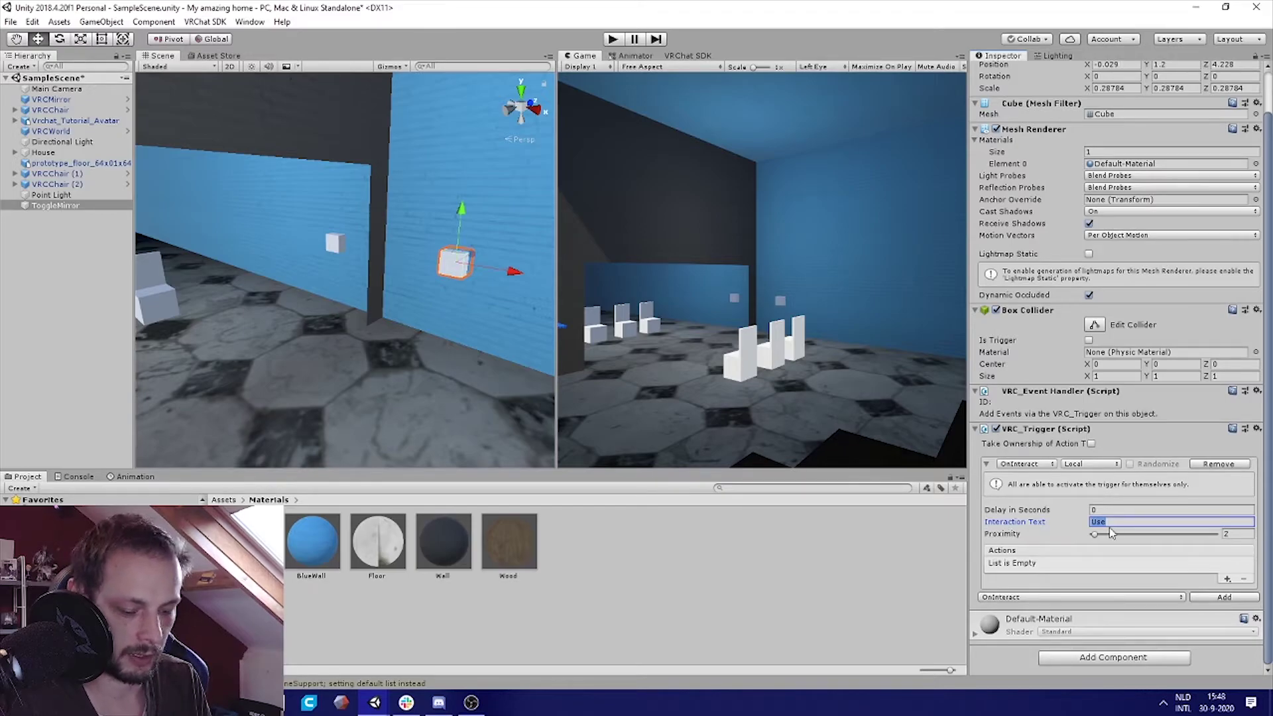
{"action": "type", "text": "Toggle Mirror"}
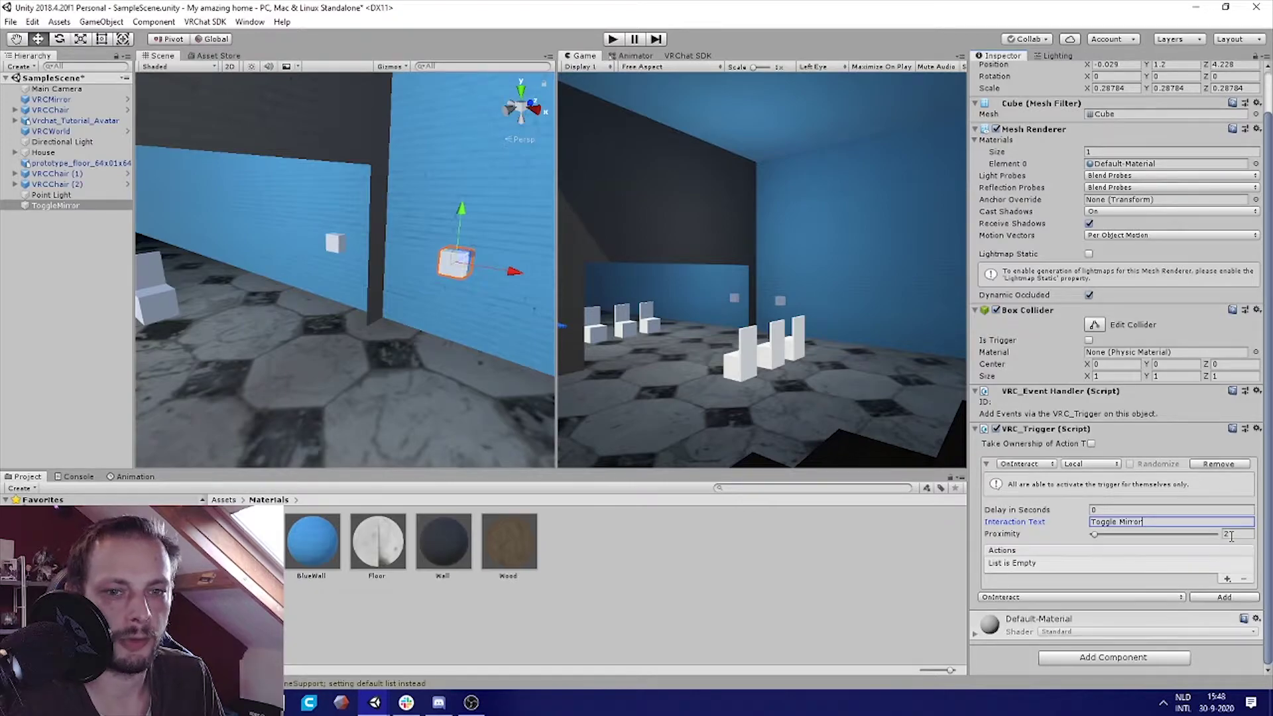
{"action": "left_click", "coordinate": [1095, 535]}
{"action": "left_click_drag", "start_coordinate": [1095, 539], "coordinate": [1096, 540]}
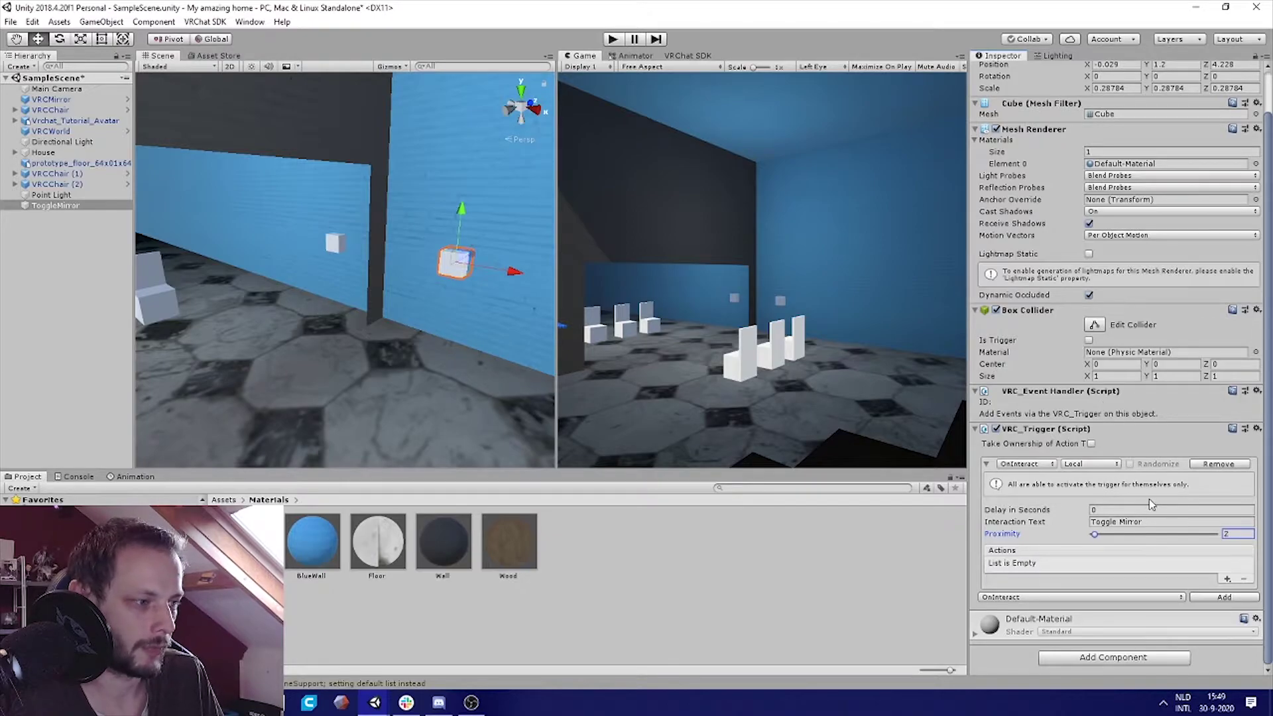
Step: Add a Basic Events SetGameObjectActive action to the trigger and expand its settings
{"action": "left_click", "coordinate": [1228, 579]}
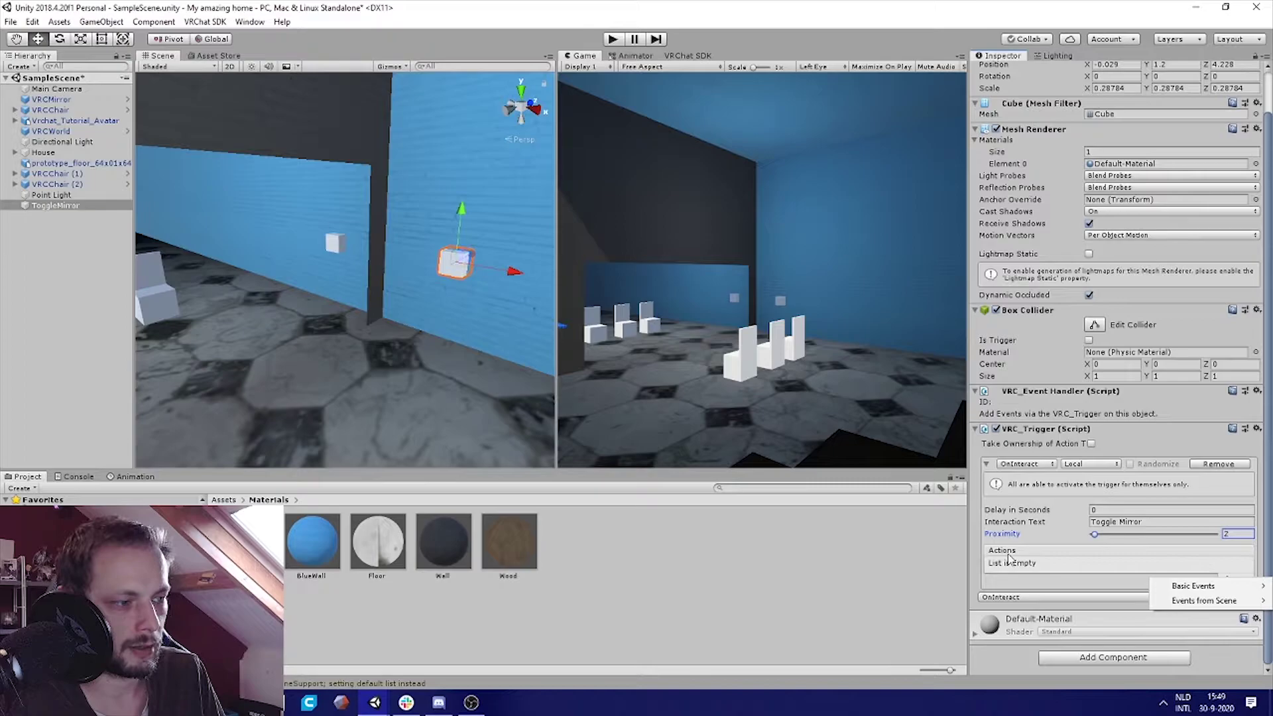
{"action": "left_click", "coordinate": [1138, 565]}
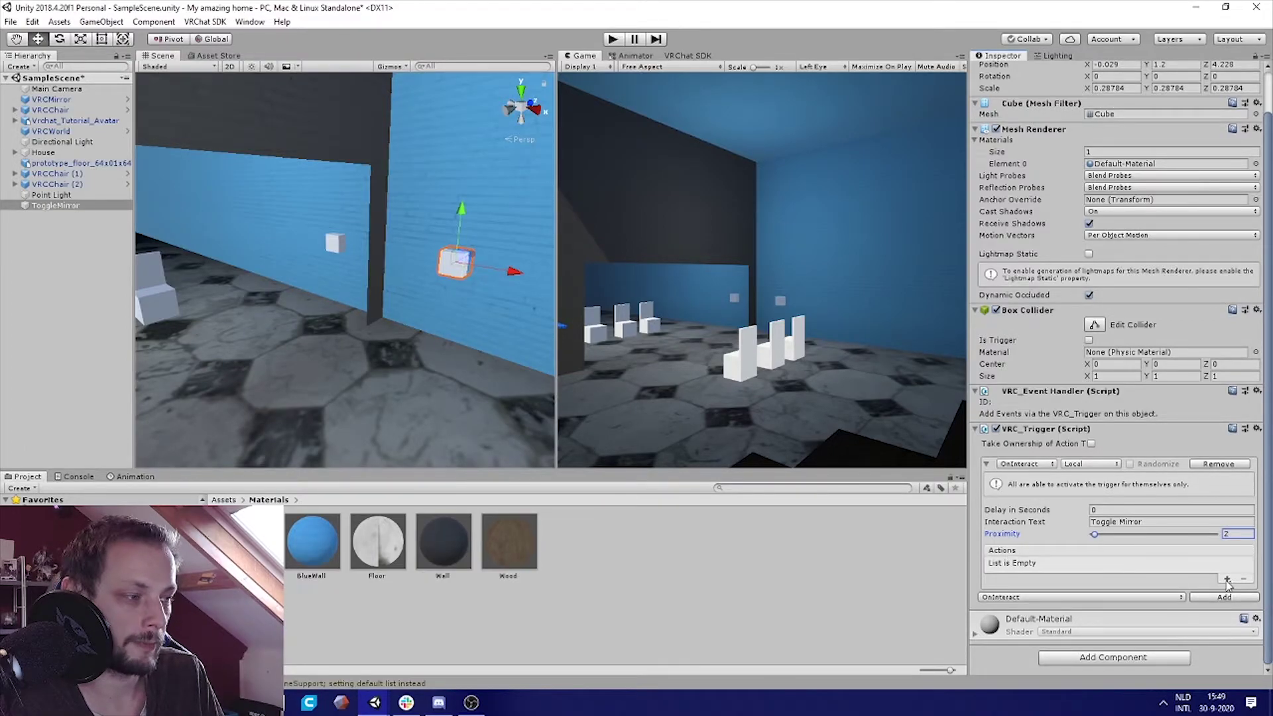
{"action": "left_click", "coordinate": [1227, 579]}
{"action": "mouse_move", "coordinate": [1208, 590]}
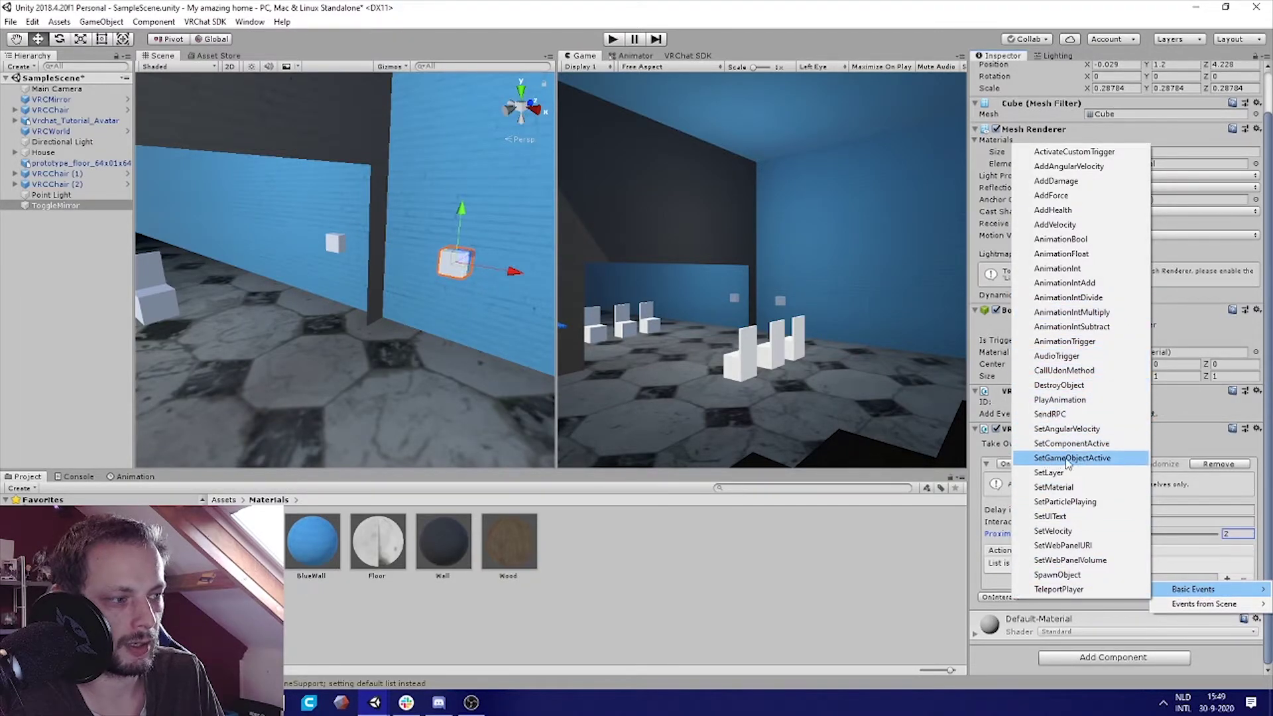
{"action": "left_click", "coordinate": [1099, 462]}
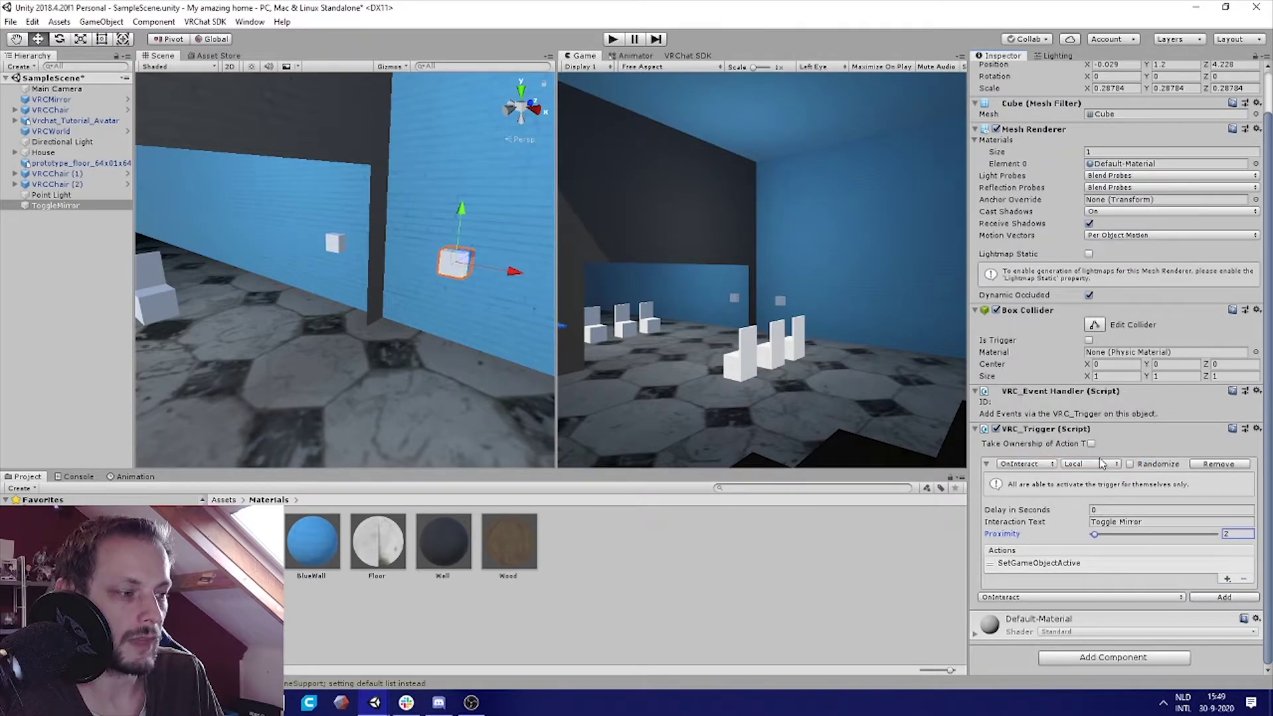
{"action": "left_click", "coordinate": [1042, 565]}
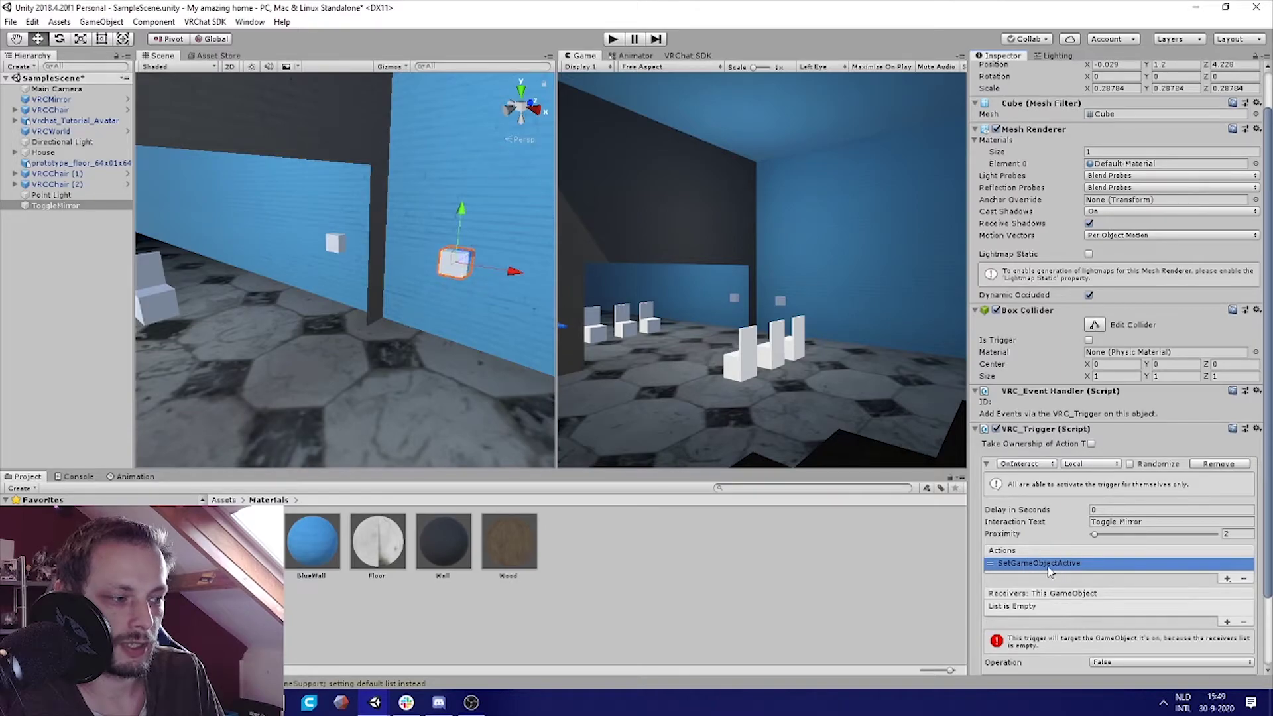
{"action": "scroll", "coordinate": [1045, 515], "scroll_direction": "down", "scroll_amount": 3}
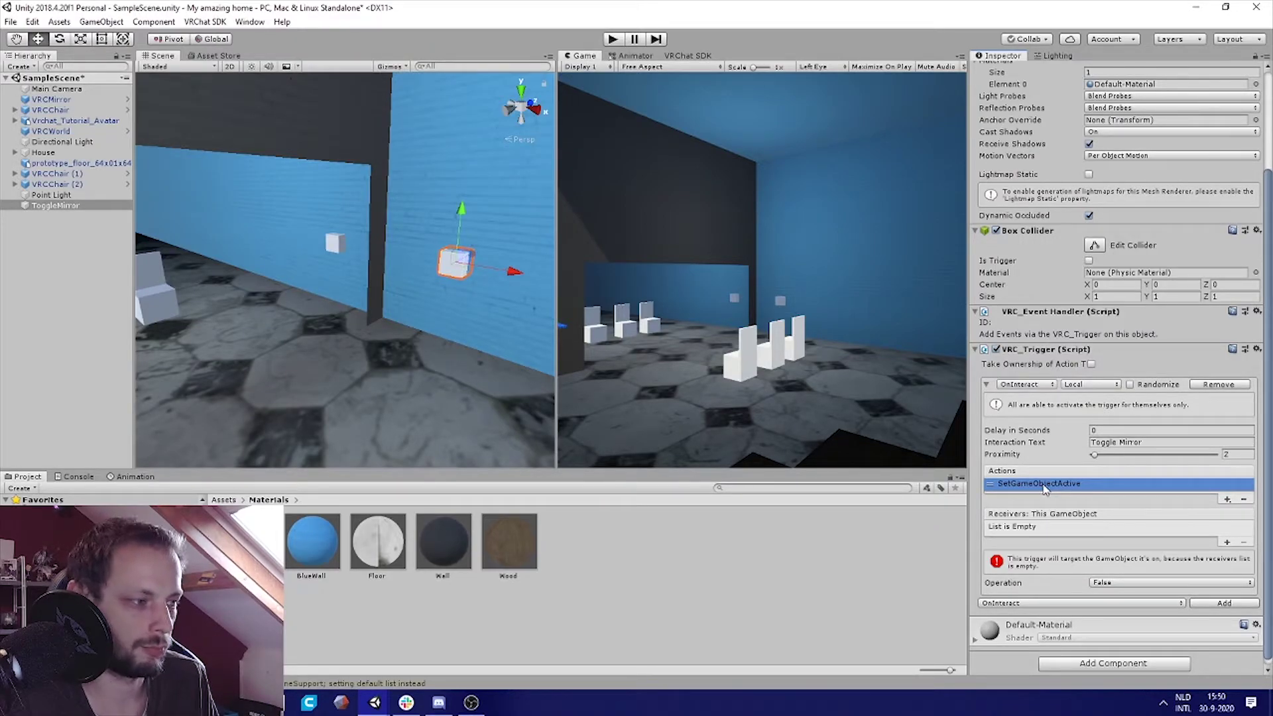
Step: Add a receiver slot and drag VRCMirror from the Hierarchy into it
{"action": "left_click", "coordinate": [1227, 543]}
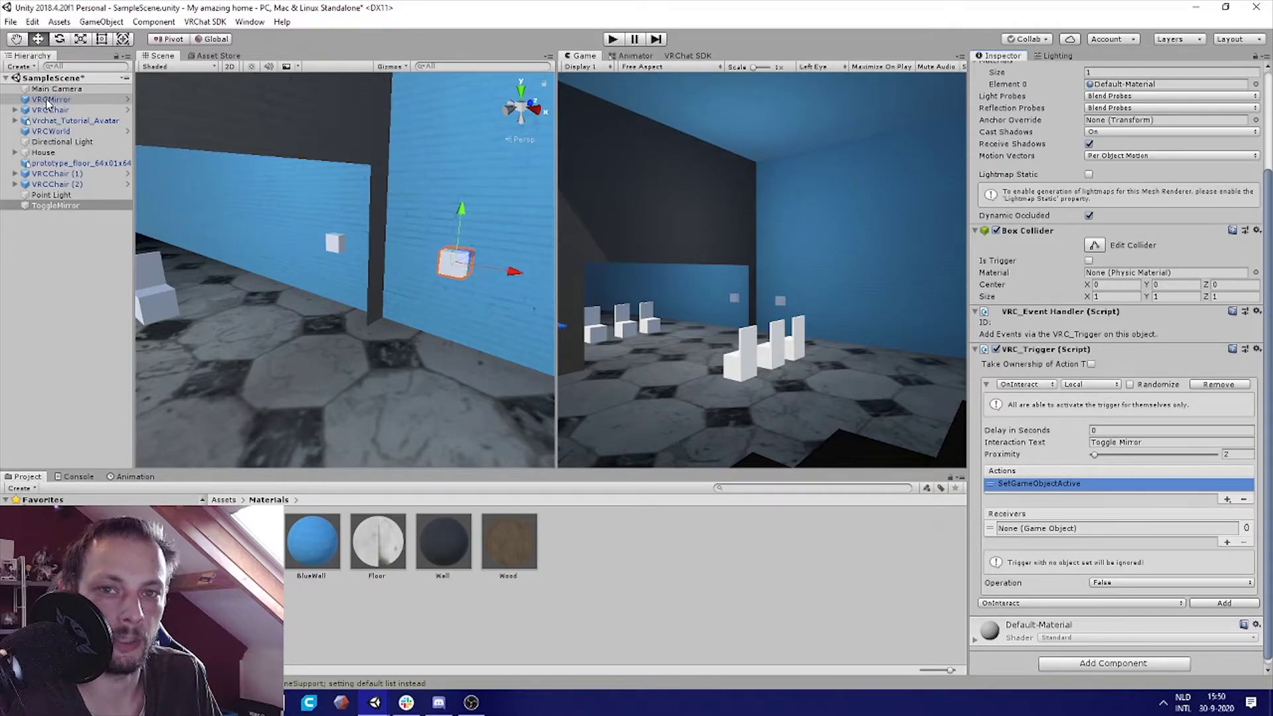
{"action": "left_click_drag", "start_coordinate": [48, 101], "coordinate": [1038, 530]}
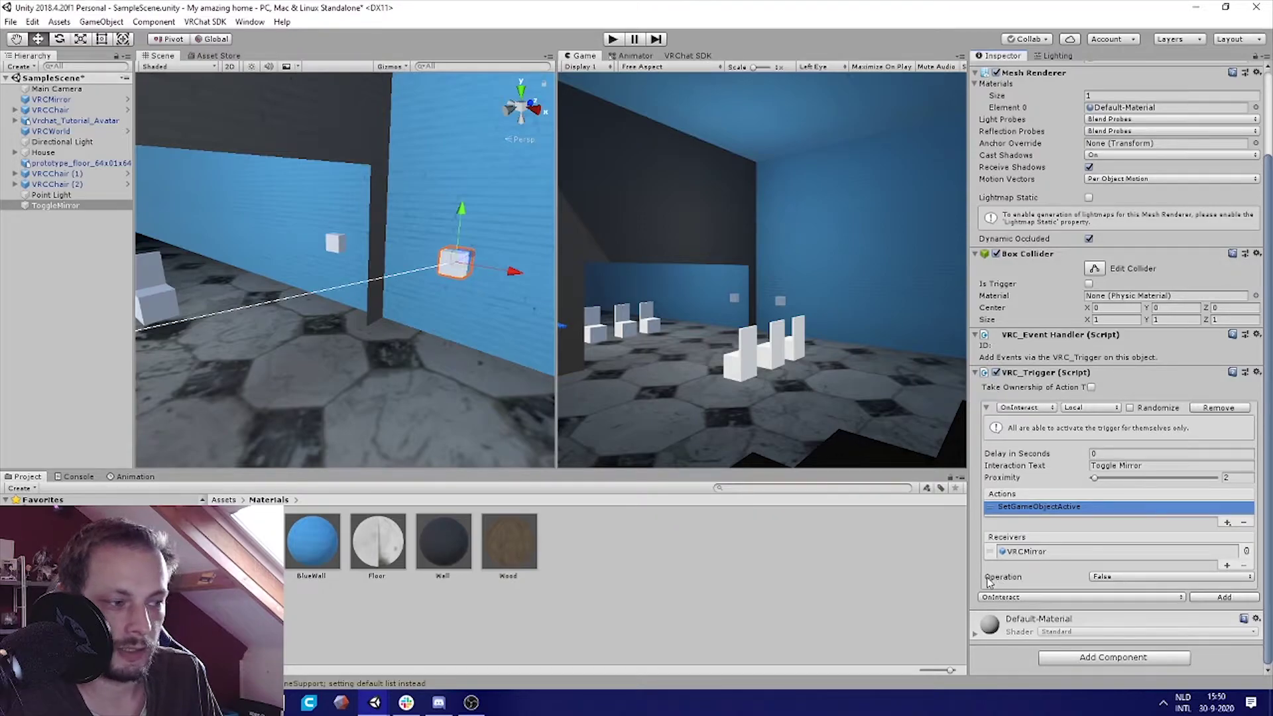
Step: Change the SetGameObjectActive operation from False to Toggle
{"action": "left_click", "coordinate": [1115, 576]}
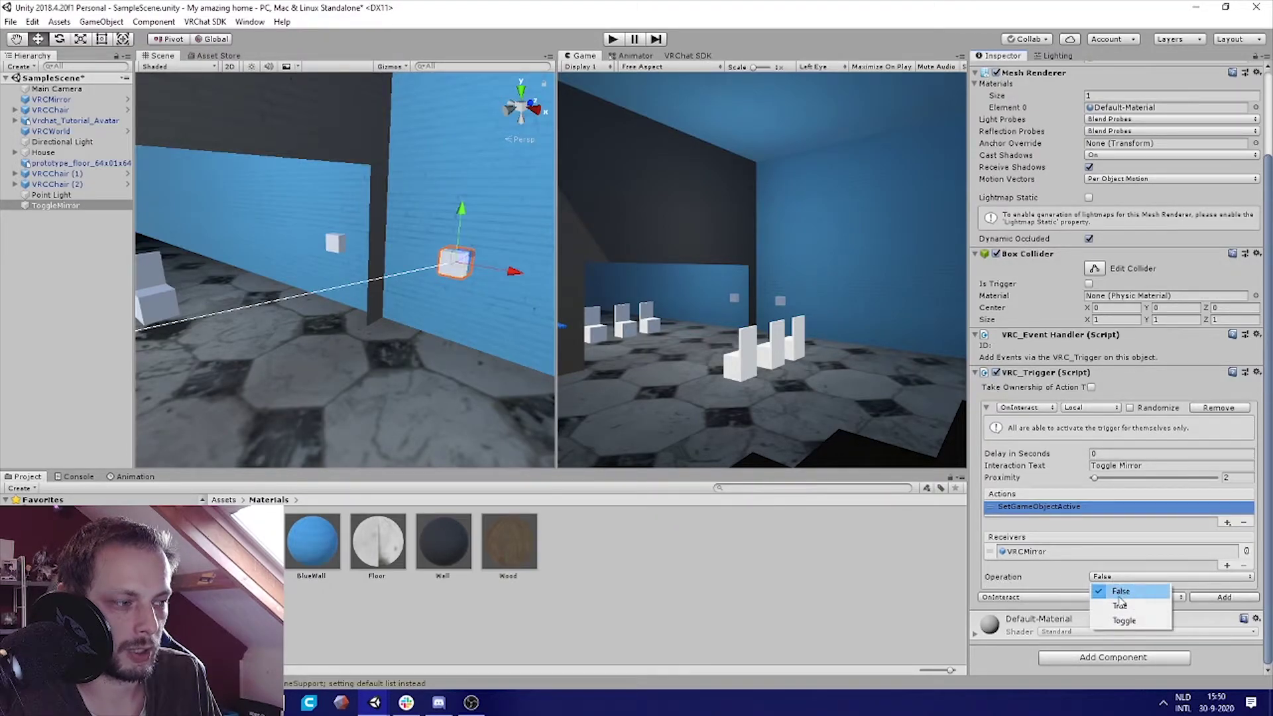
{"action": "left_click", "coordinate": [1136, 626]}
{"action": "left_click", "coordinate": [1131, 577]}
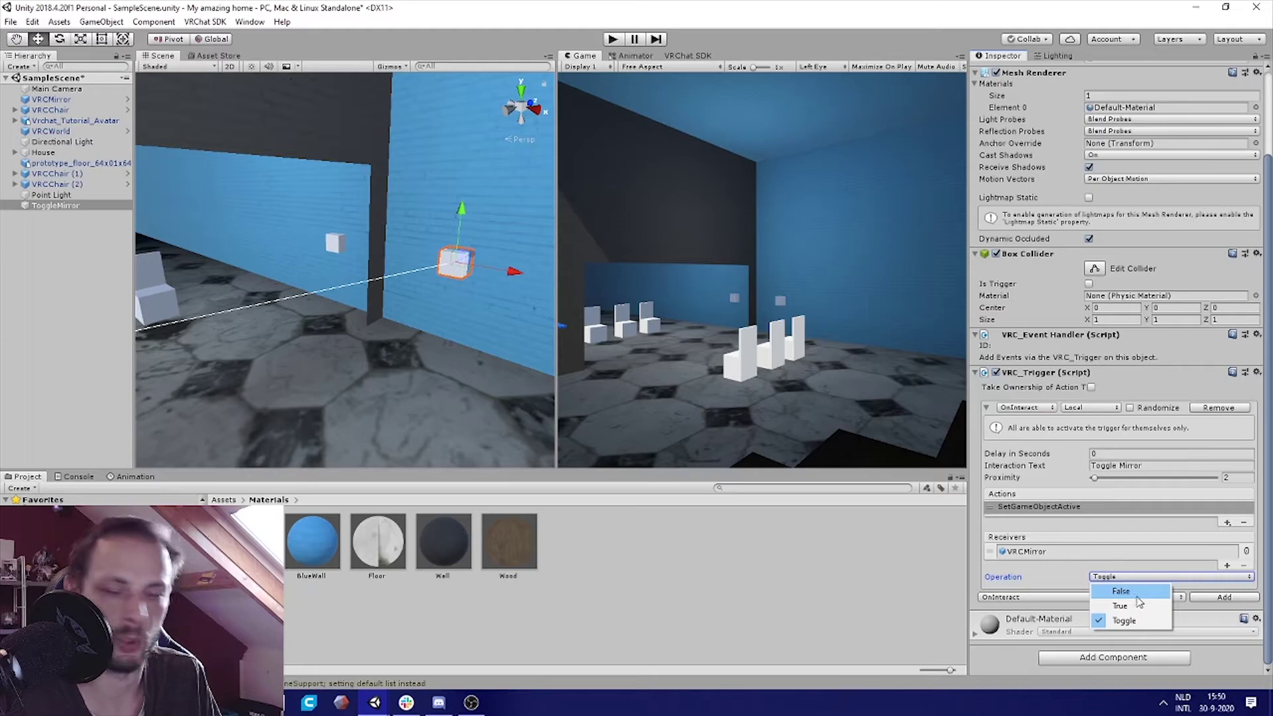
{"action": "left_click", "coordinate": [1147, 619]}
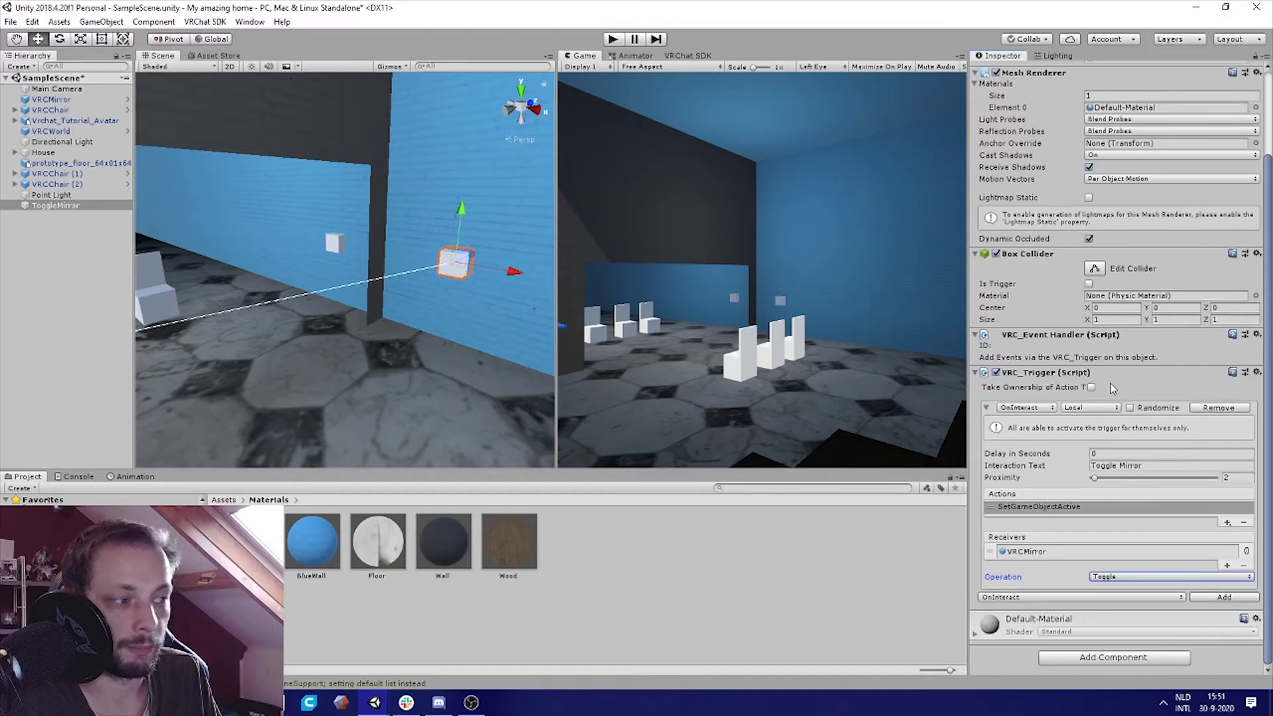
Step: Uncheck VRCMirror's active box so the wall mirror starts switched off
{"action": "right_click_drag", "start_coordinate": [463, 321], "coordinate": [316, 315]}
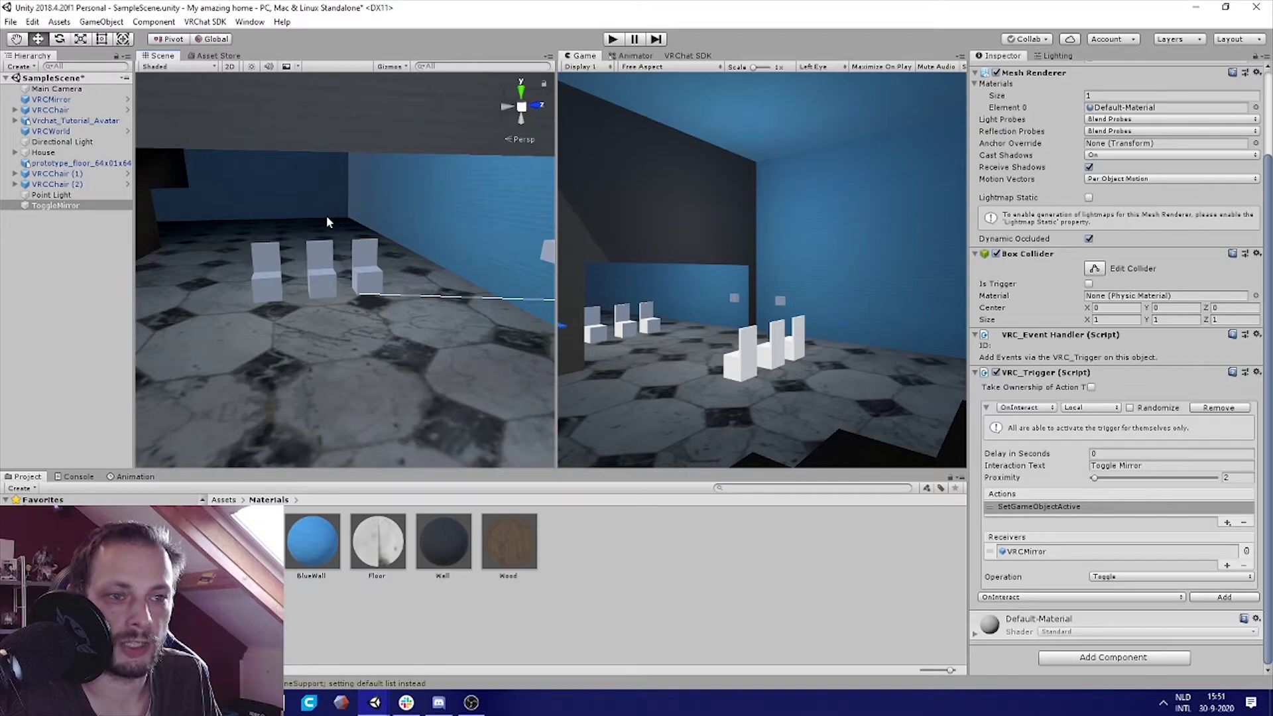
{"action": "left_click", "coordinate": [66, 99]}
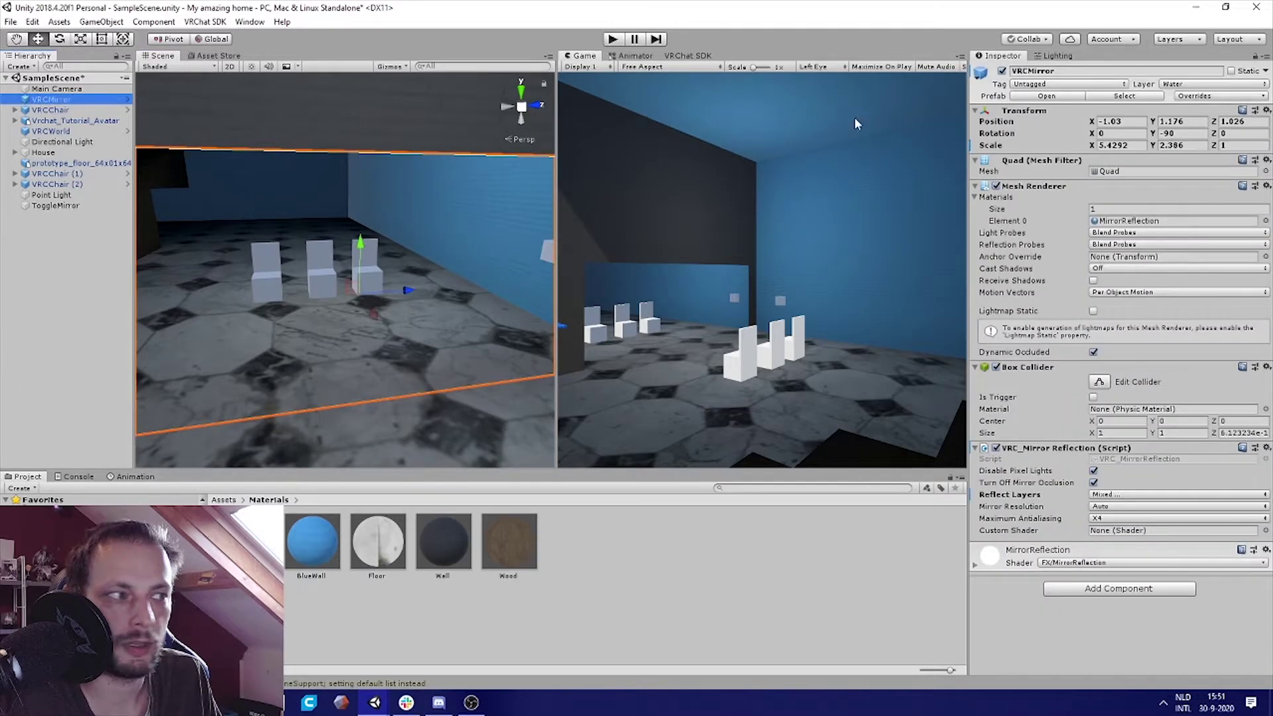
{"action": "left_click", "coordinate": [1002, 71]}
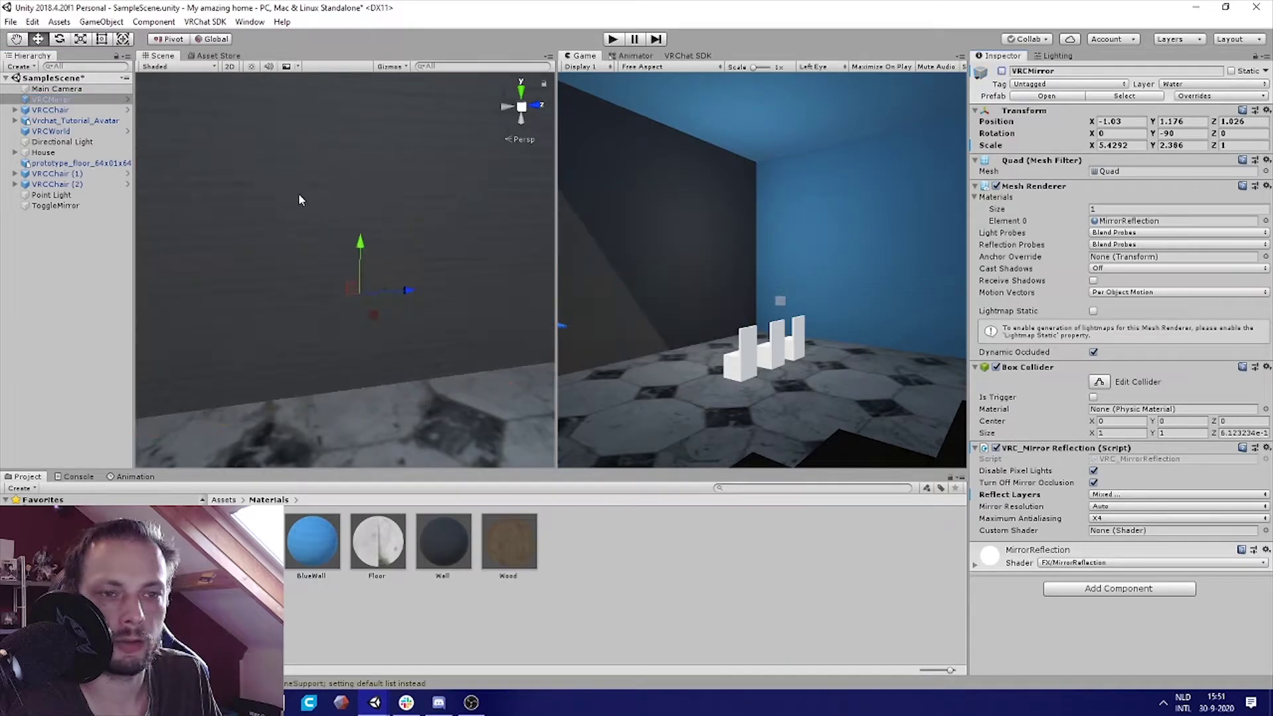
{"action": "right_click_drag", "start_coordinate": [218, 186], "coordinate": [379, 236]}
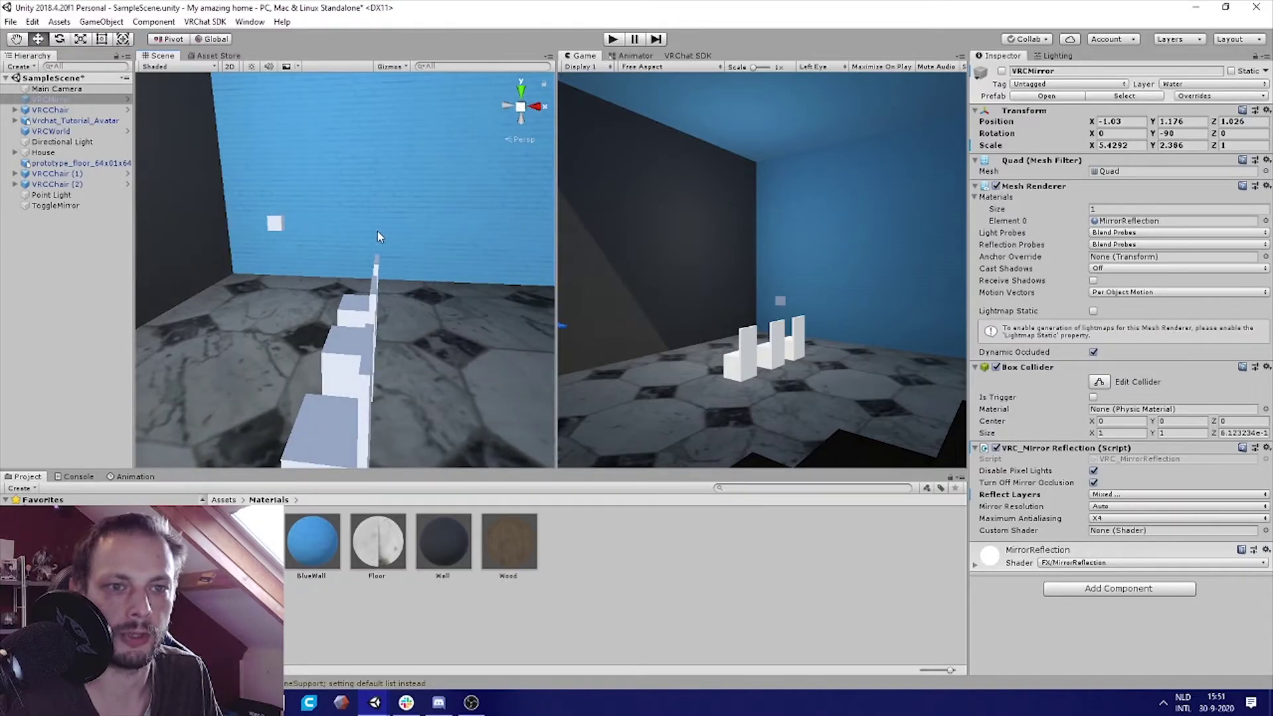
Step: Duplicate VRCMirror, place the copy just below it, and name the copy VRCMirrorLowQ
{"action": "left_click", "coordinate": [53, 110]}
{"action": "left_click", "coordinate": [65, 99]}
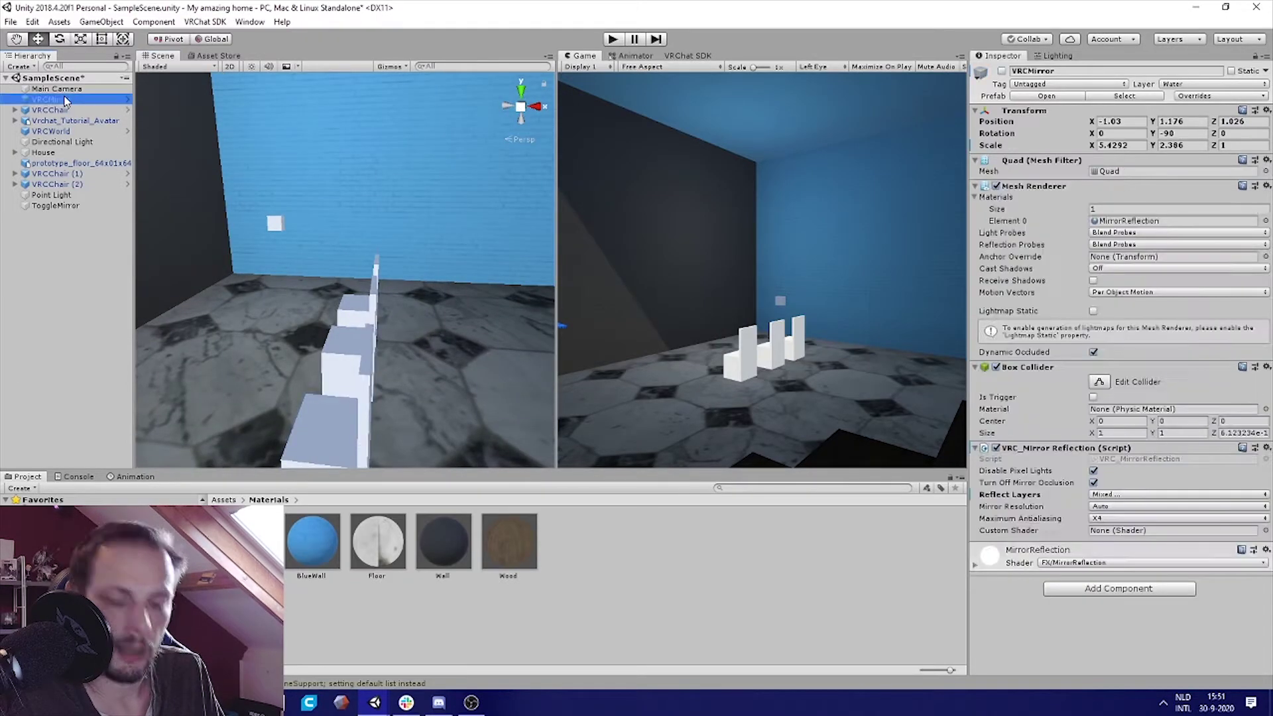
{"action": "key", "text": "ctrl+d"}
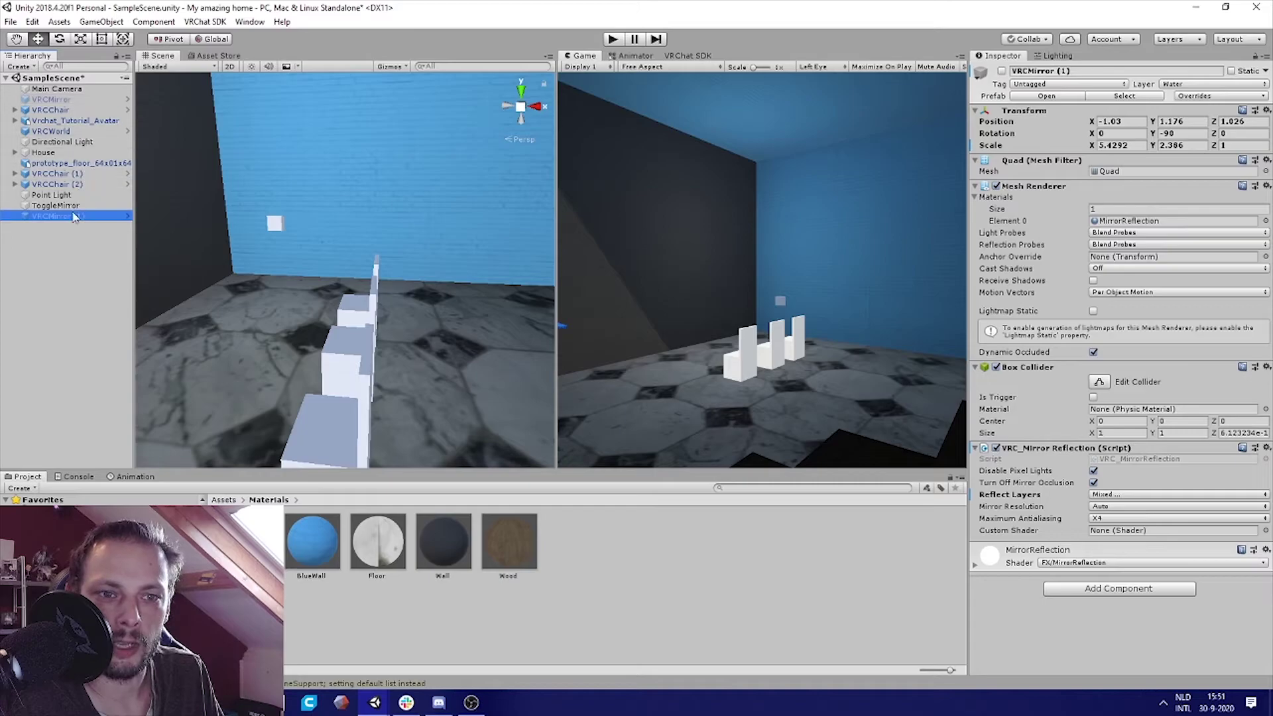
{"action": "left_click_drag", "start_coordinate": [77, 216], "coordinate": [66, 109]}
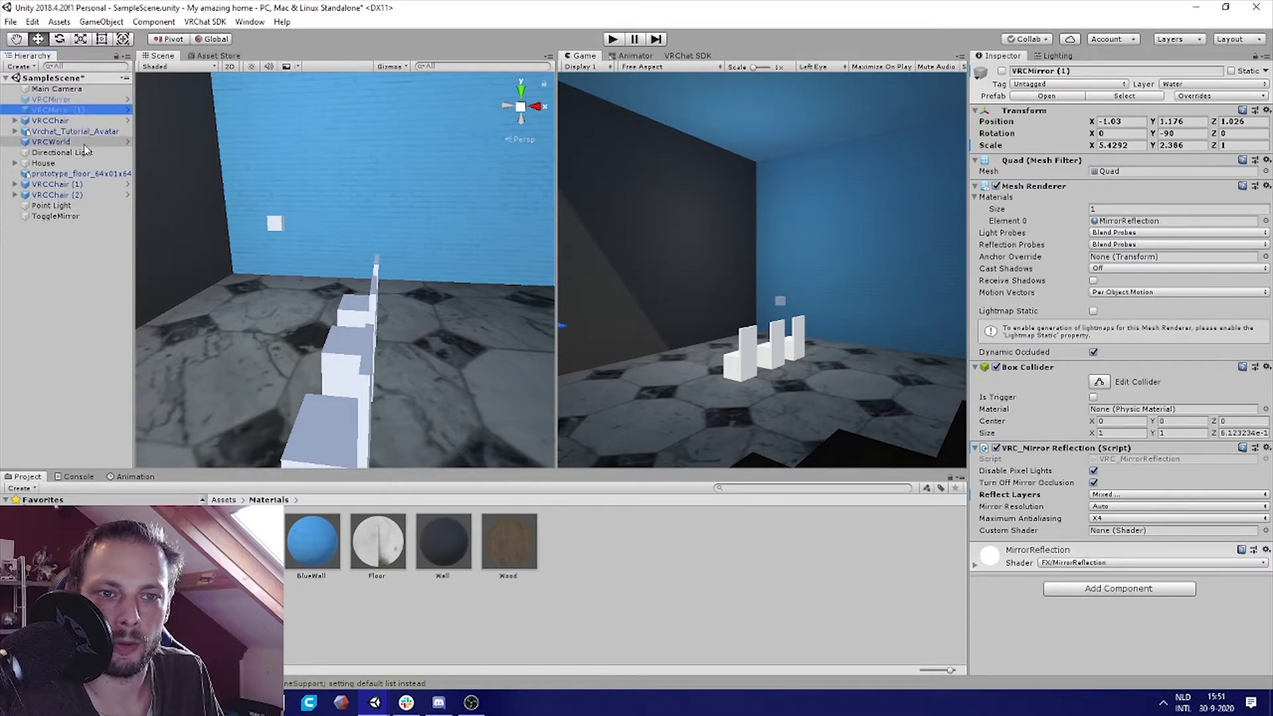
{"action": "left_click", "coordinate": [76, 110]}
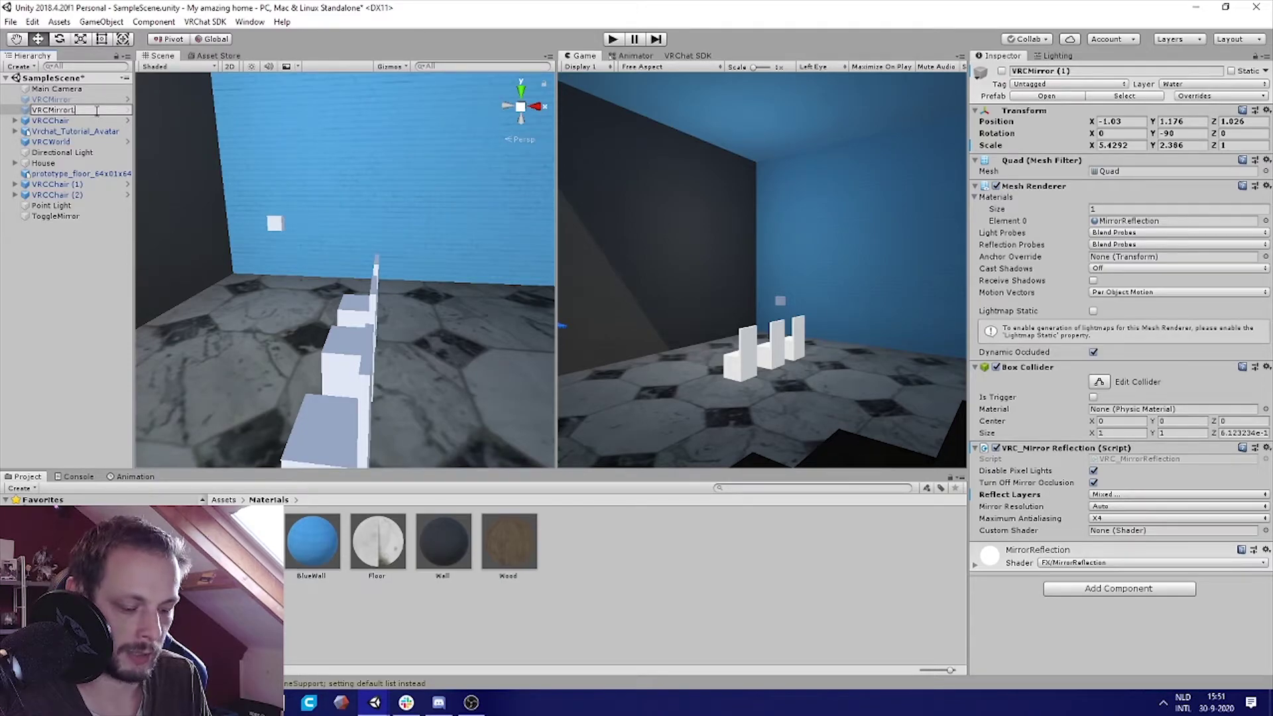
{"action": "key", "text": "Return"}
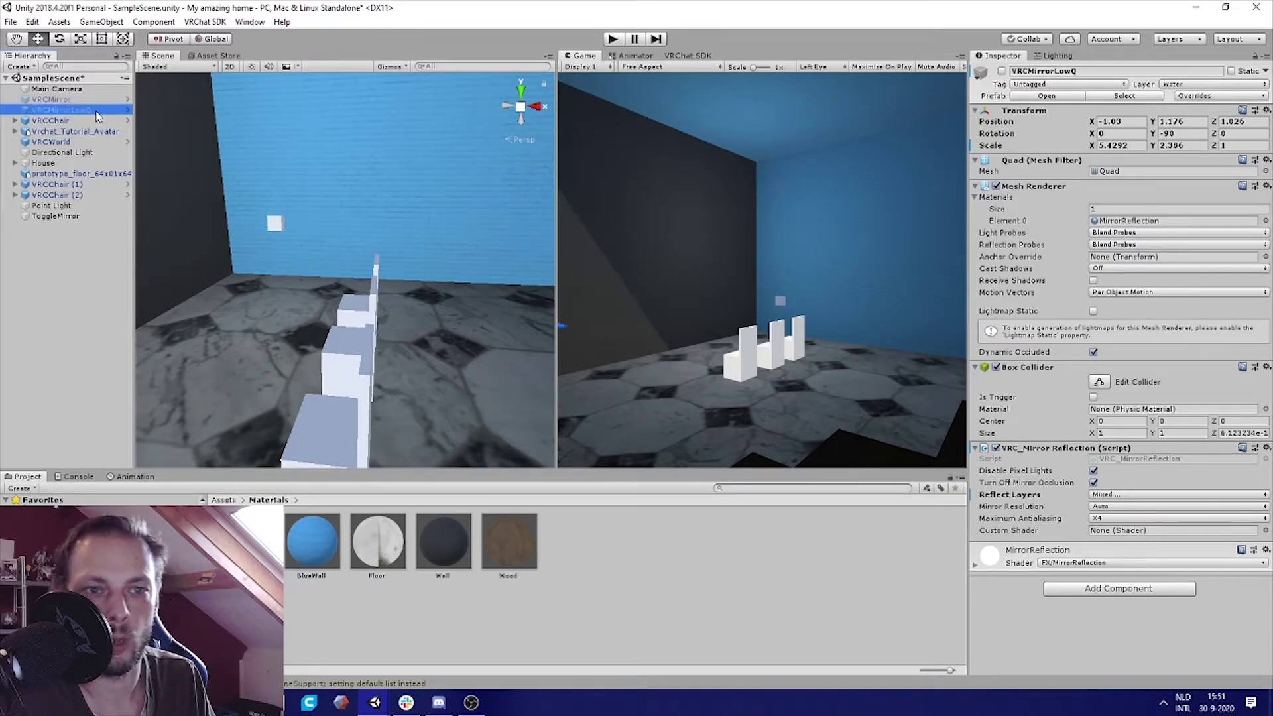
Step: Rename the original mirror to VRCMirrorHighQ
{"action": "left_click", "coordinate": [79, 99]}
{"action": "left_click", "coordinate": [79, 99]}
{"action": "left_click", "coordinate": [79, 99]}
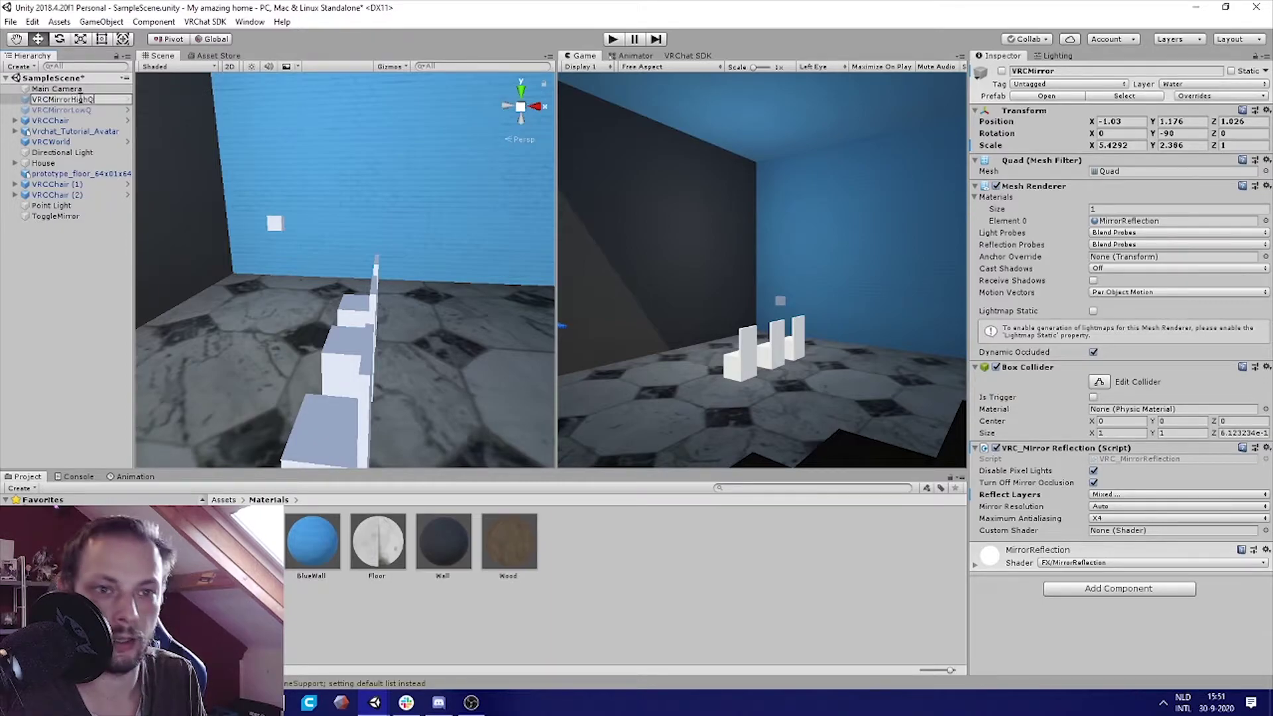
{"action": "key", "text": "Return"}
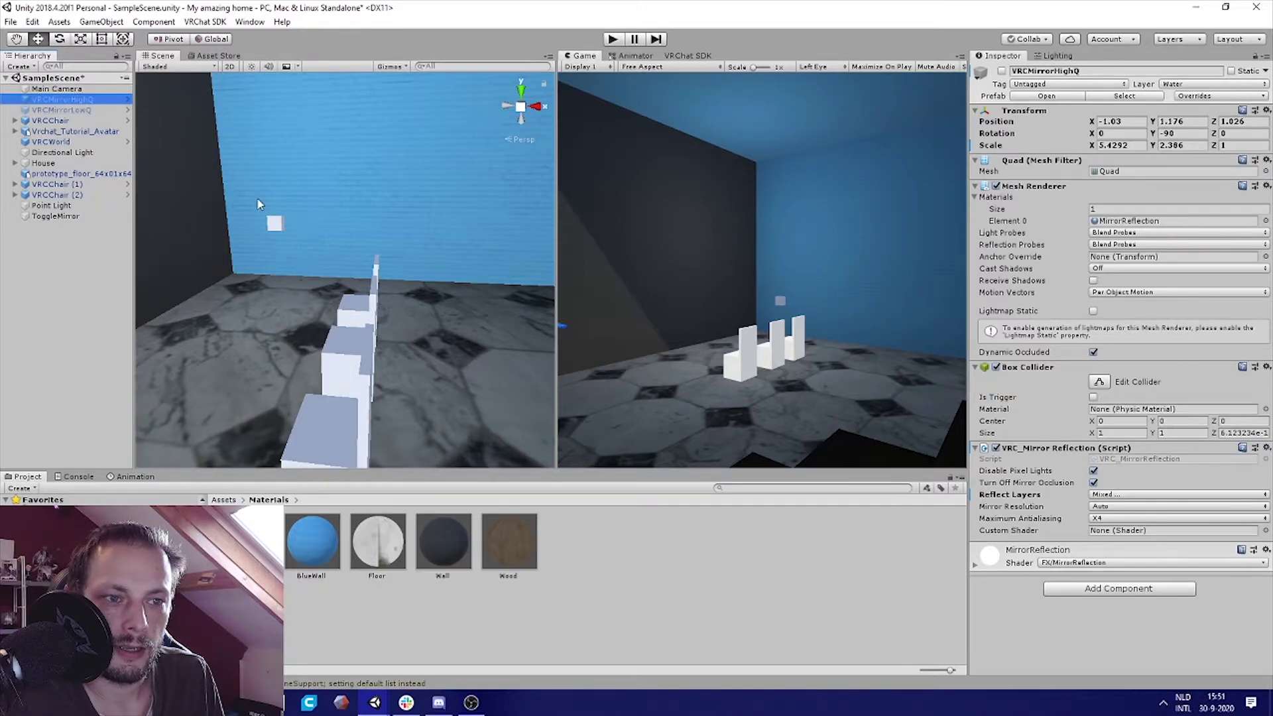
Step: Change the ToggleMirror cube's interaction text to 'Toggle HQ Mirror'
{"action": "left_click", "coordinate": [277, 225]}
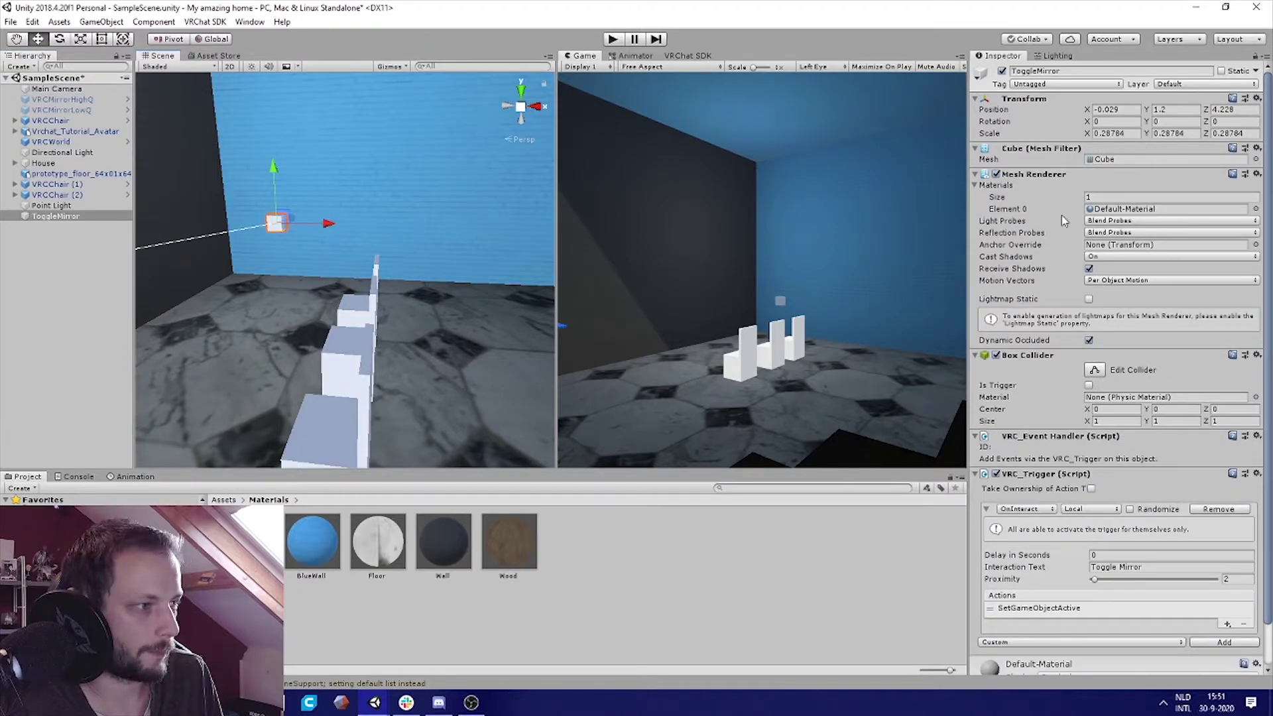
{"action": "left_click", "coordinate": [1122, 566]}
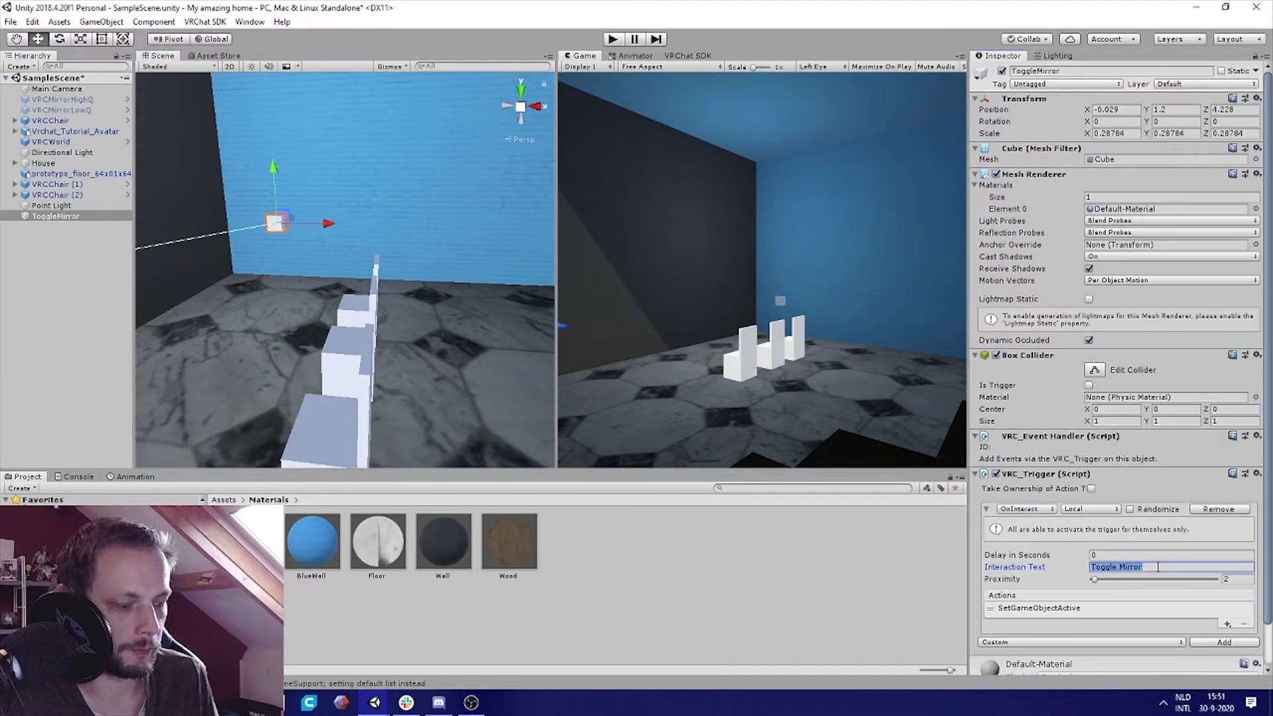
{"action": "left_click", "coordinate": [1157, 567]}
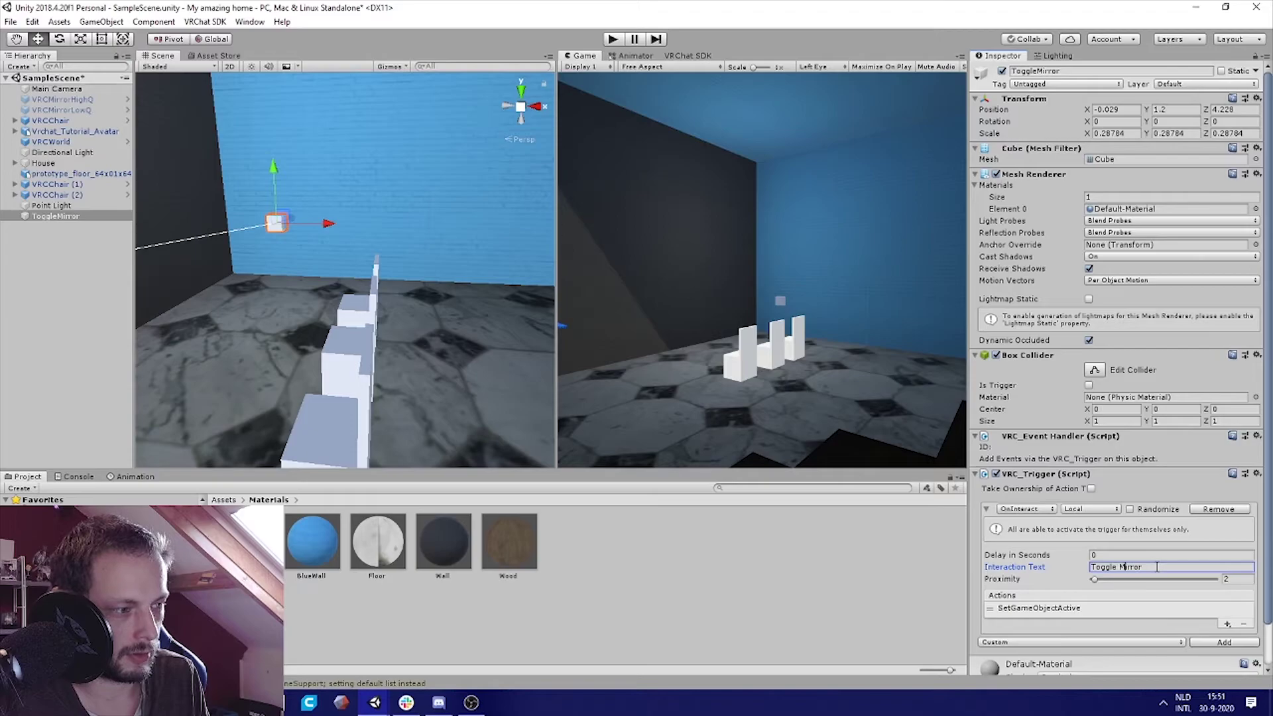
{"action": "type", "text": "HQ"}
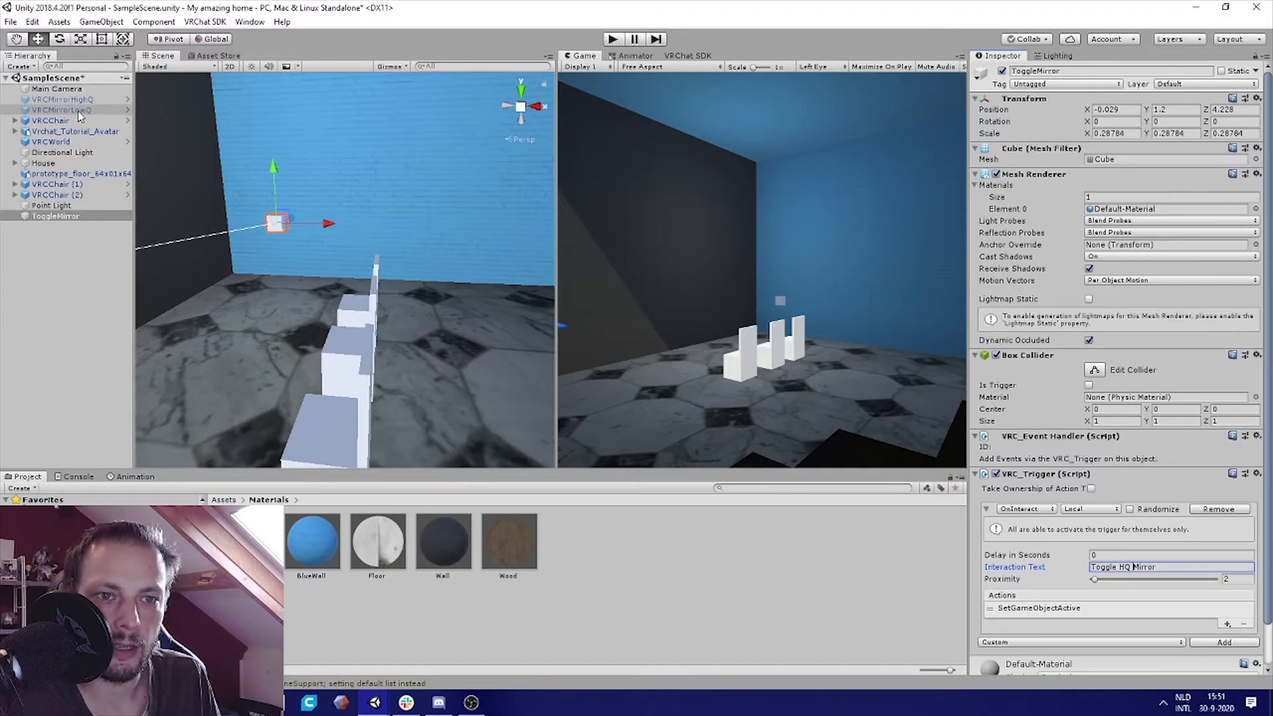
Step: Duplicate the ToggleMirror button, naming the original ToggleMirrorHQ and the copy ToggleMirrorLQ
{"action": "left_click", "coordinate": [68, 216]}
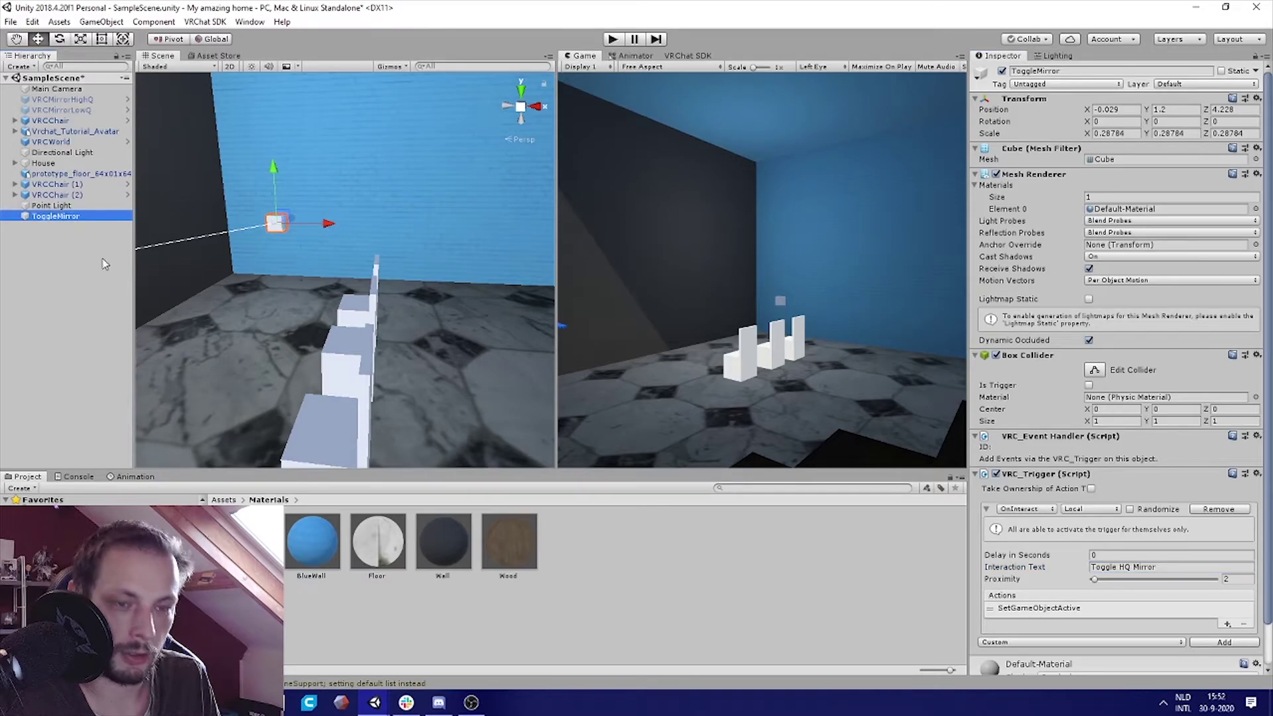
{"action": "key", "text": "F2"}
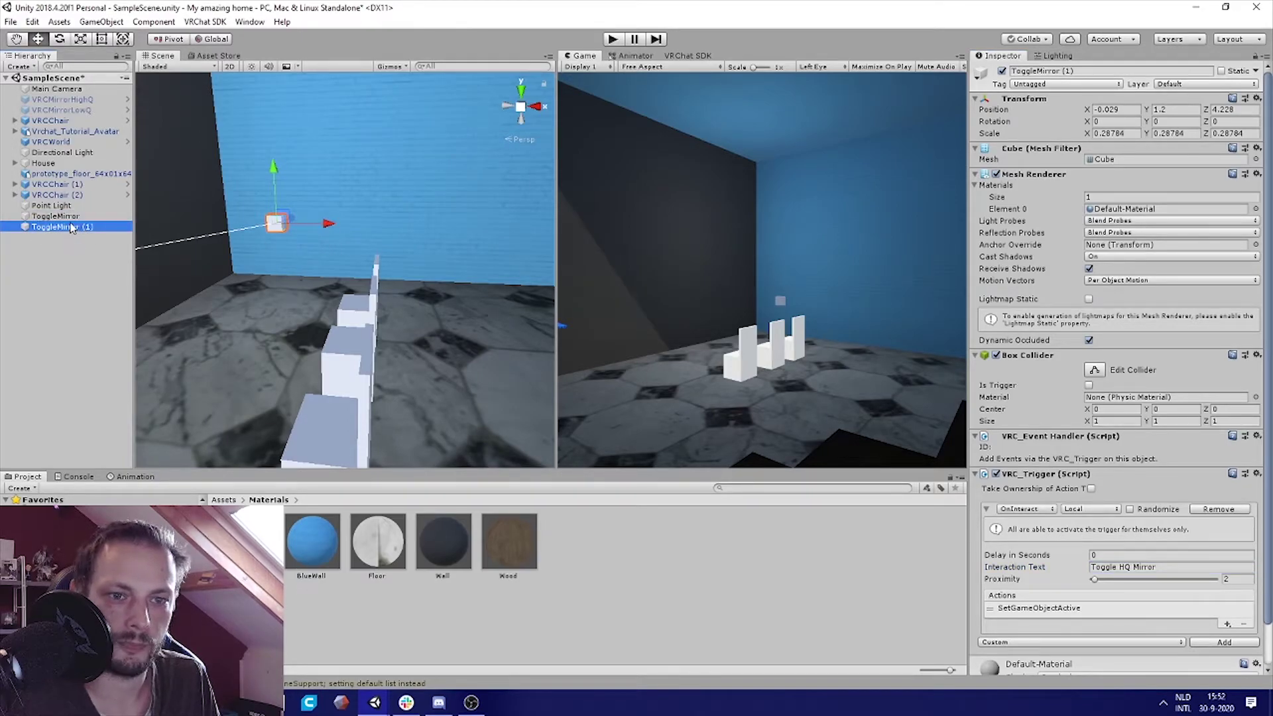
{"action": "key", "text": "ctrl+d"}
{"action": "key", "text": "End"}
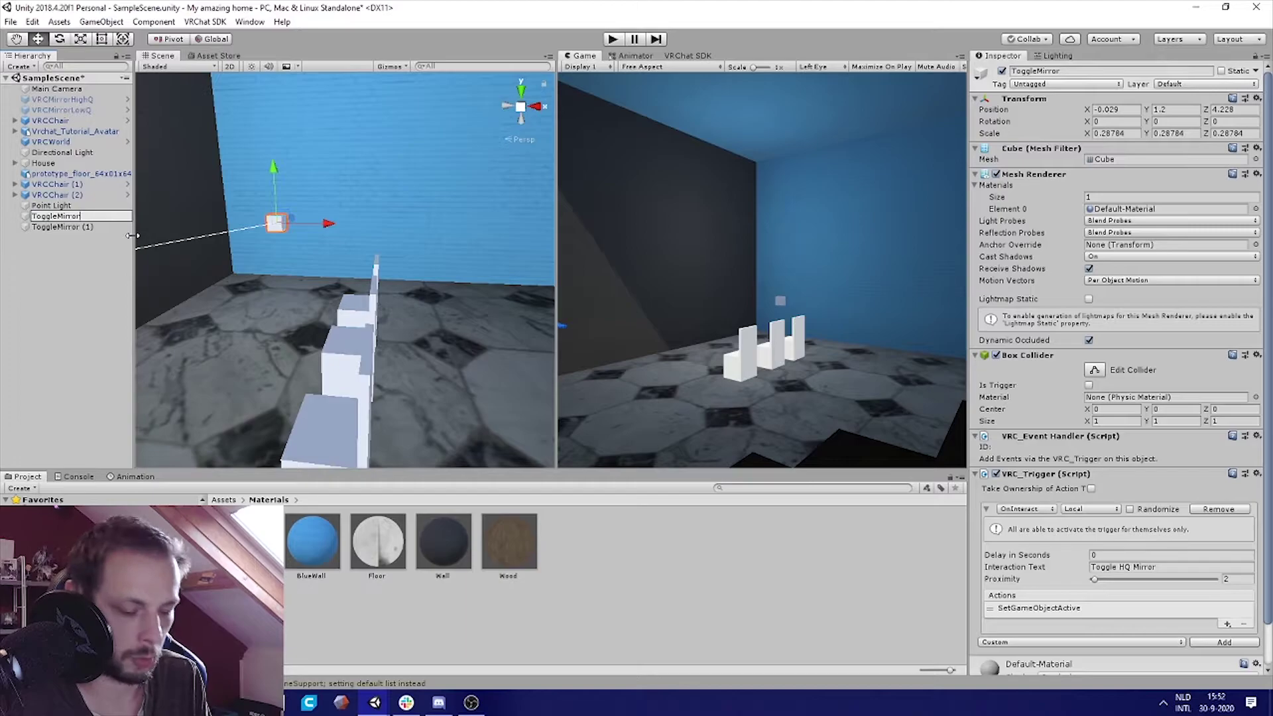
{"action": "type", "text": "HQ"}
{"action": "key", "text": "Return"}
{"action": "left_click", "coordinate": [117, 229]}
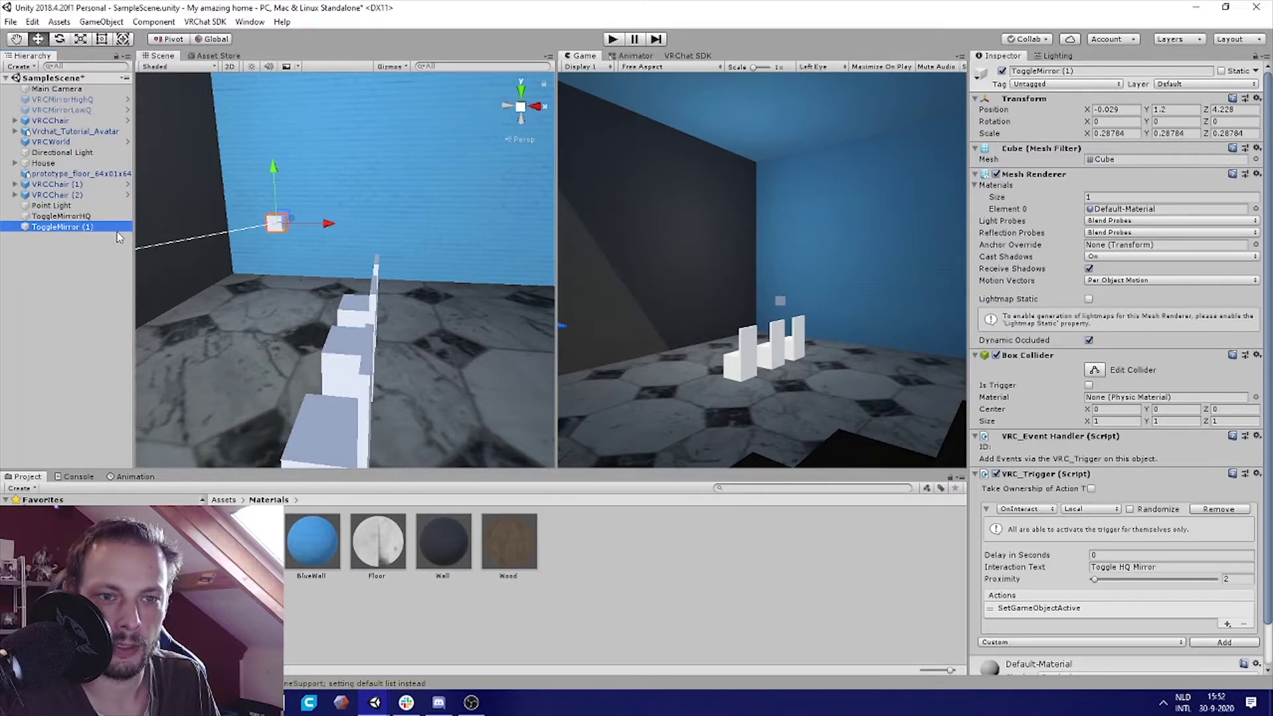
{"action": "key", "text": "F2"}
{"action": "key", "text": "End"}
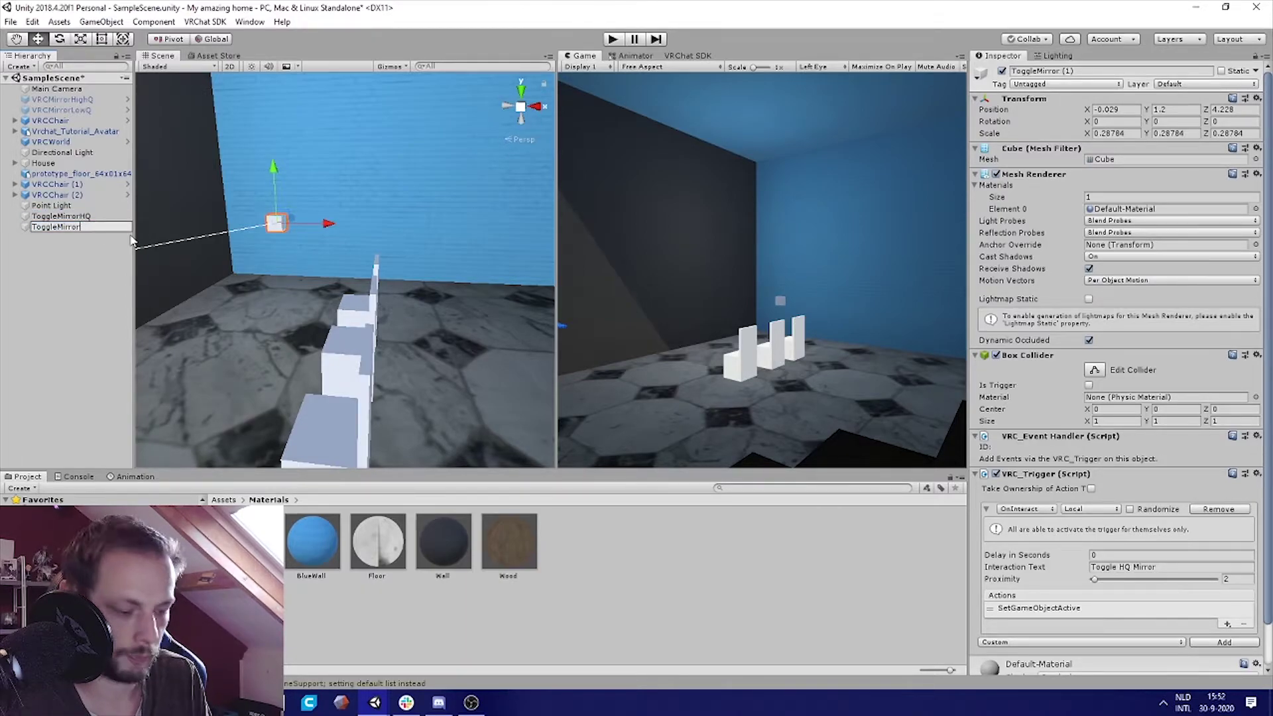
{"action": "key", "text": "Return"}
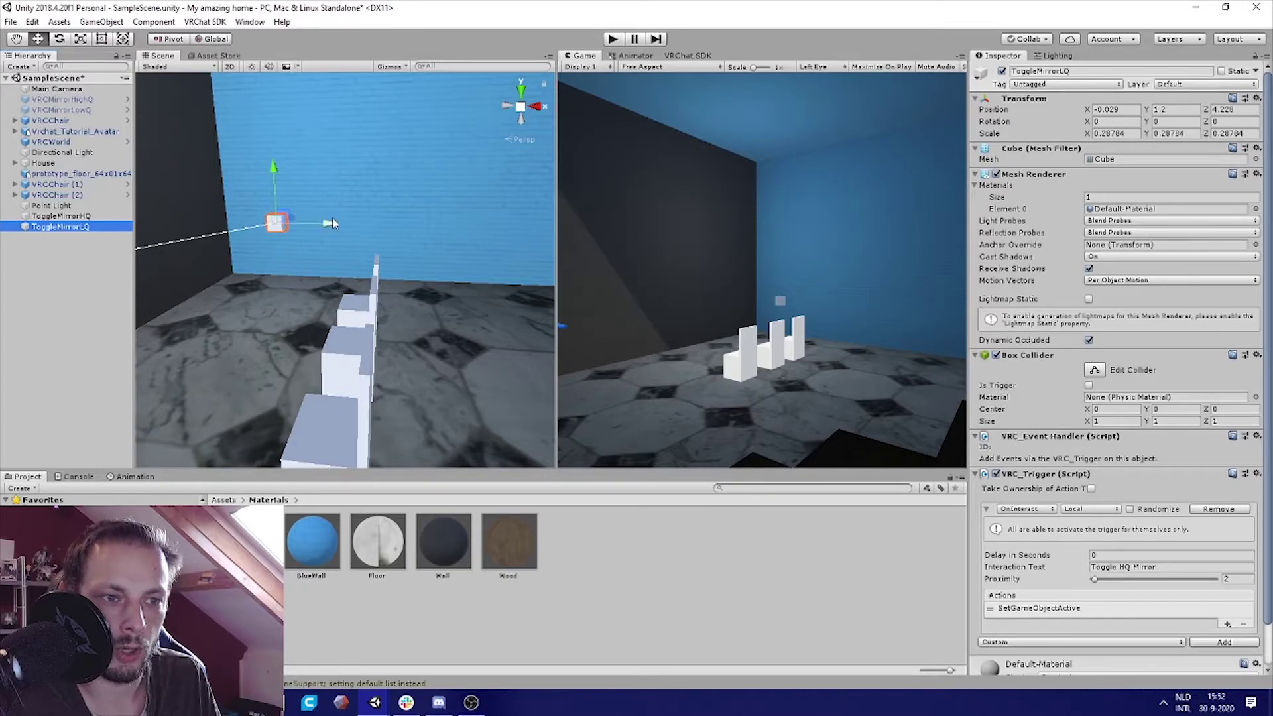
Step: Move ToggleMirrorLQ right of the HQ button and relabel it 'Toggle LQ Mirror'
{"action": "left_click_drag", "start_coordinate": [328, 224], "coordinate": [364, 227]}
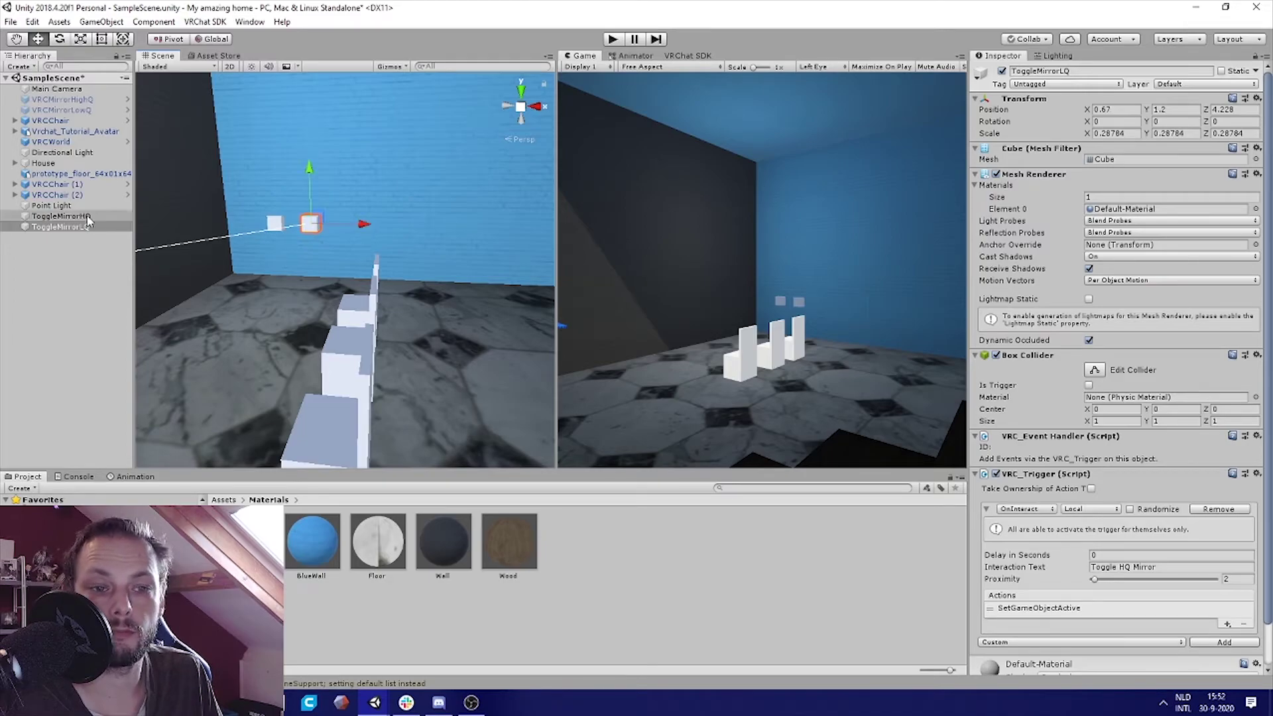
{"action": "left_click", "coordinate": [1105, 568]}
{"action": "double_click", "coordinate": [1124, 568]}
{"action": "type", "text": "L"}
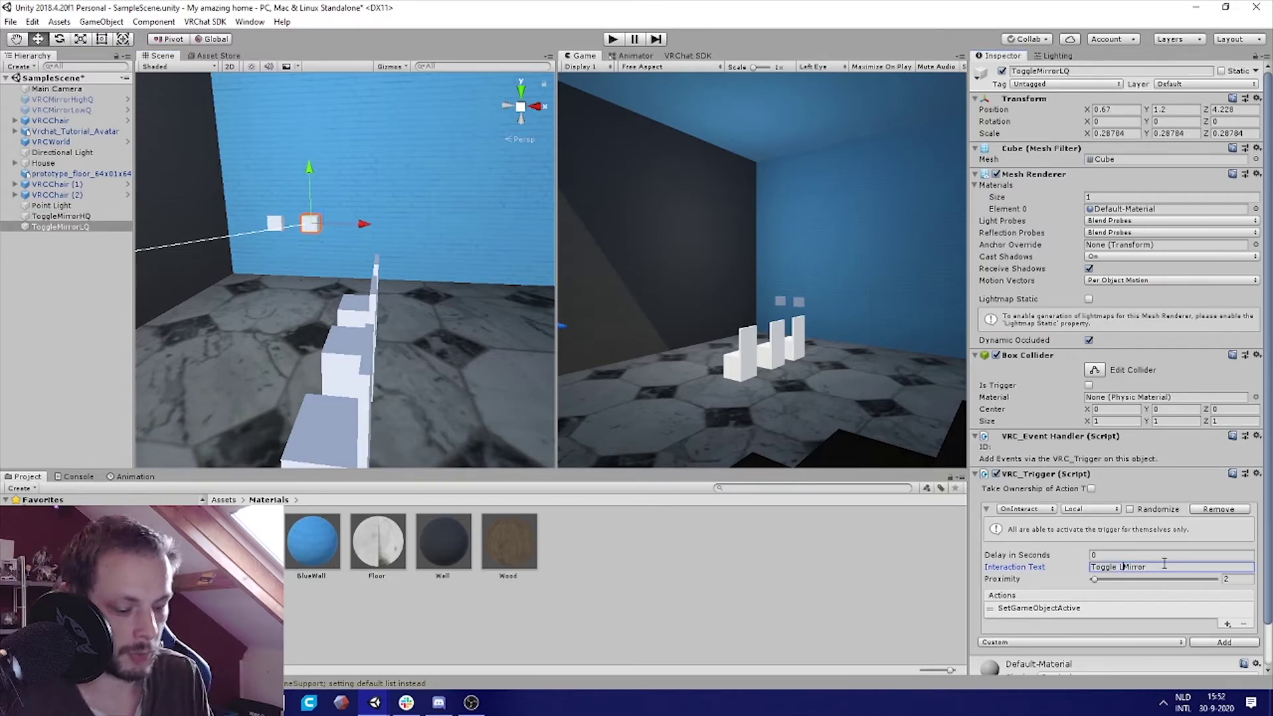
{"action": "type", "text": "Q"}
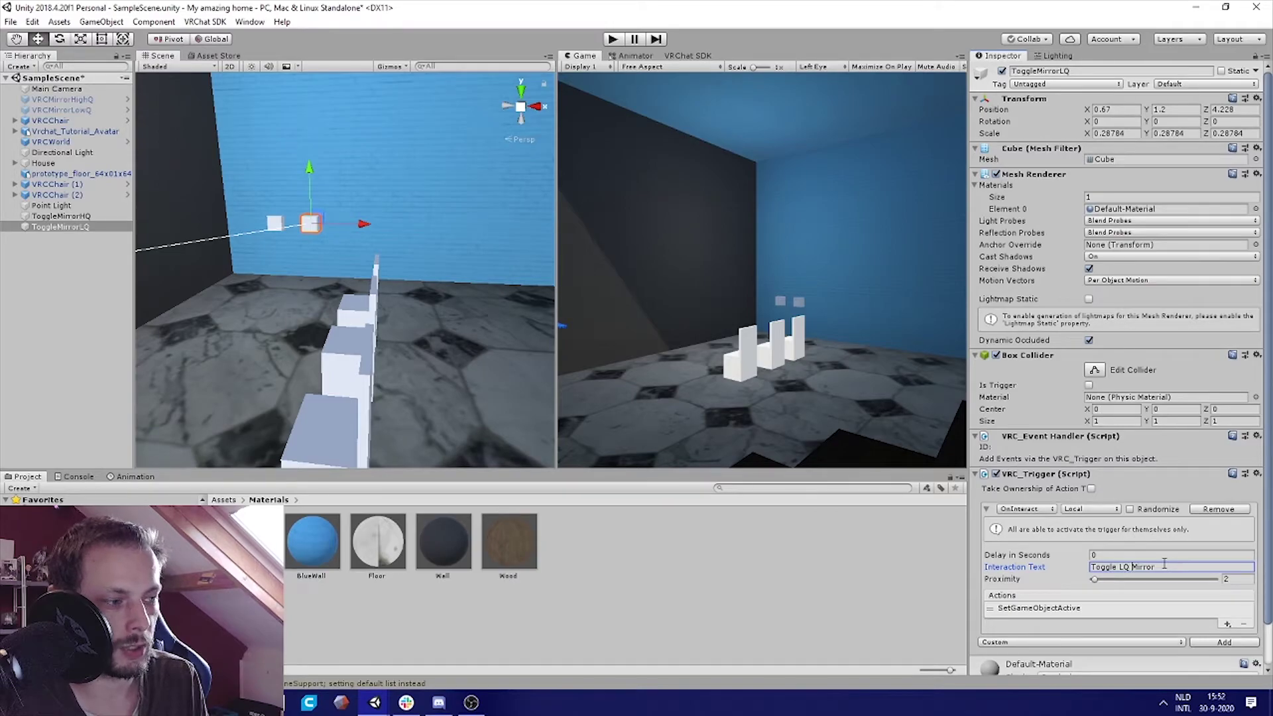
Step: Make the SetGameObjectActive action target VRCMirrorLowQ instead of VRCMirrorHighQ
{"action": "left_click", "coordinate": [1037, 608]}
{"action": "scroll", "coordinate": [1049, 605], "scroll_direction": "down", "scroll_amount": 2}
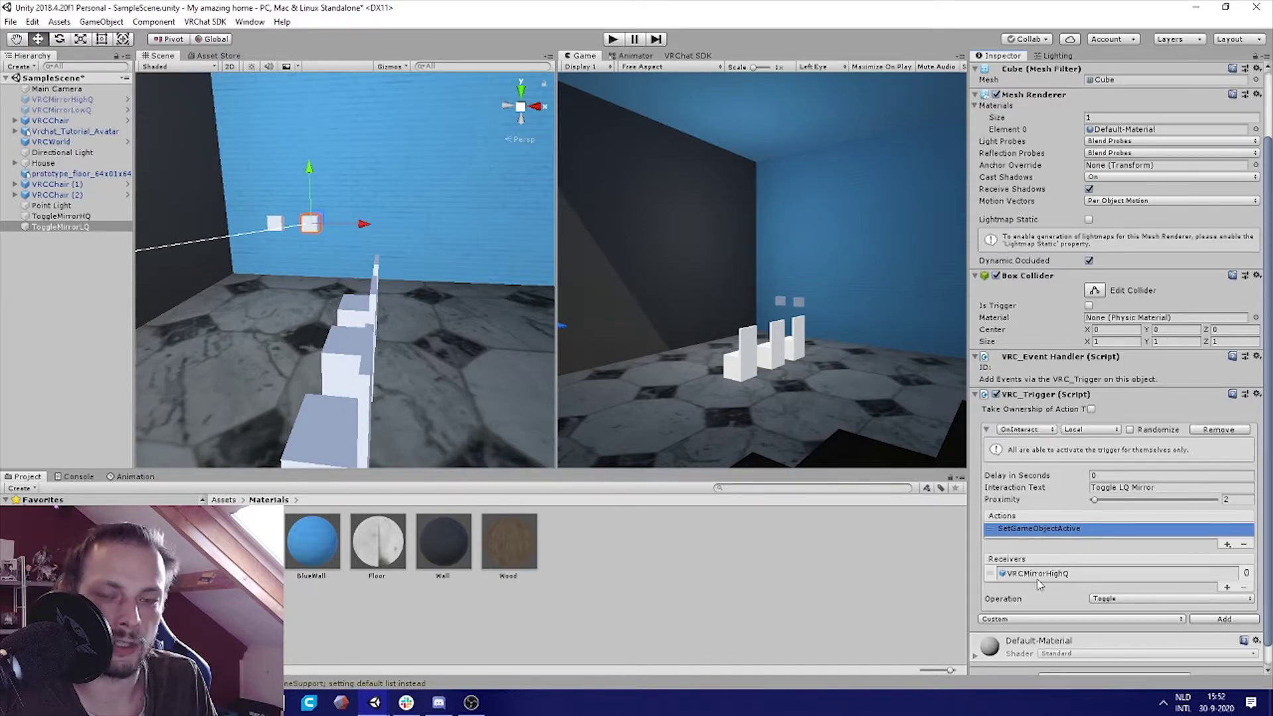
{"action": "left_click", "coordinate": [83, 110]}
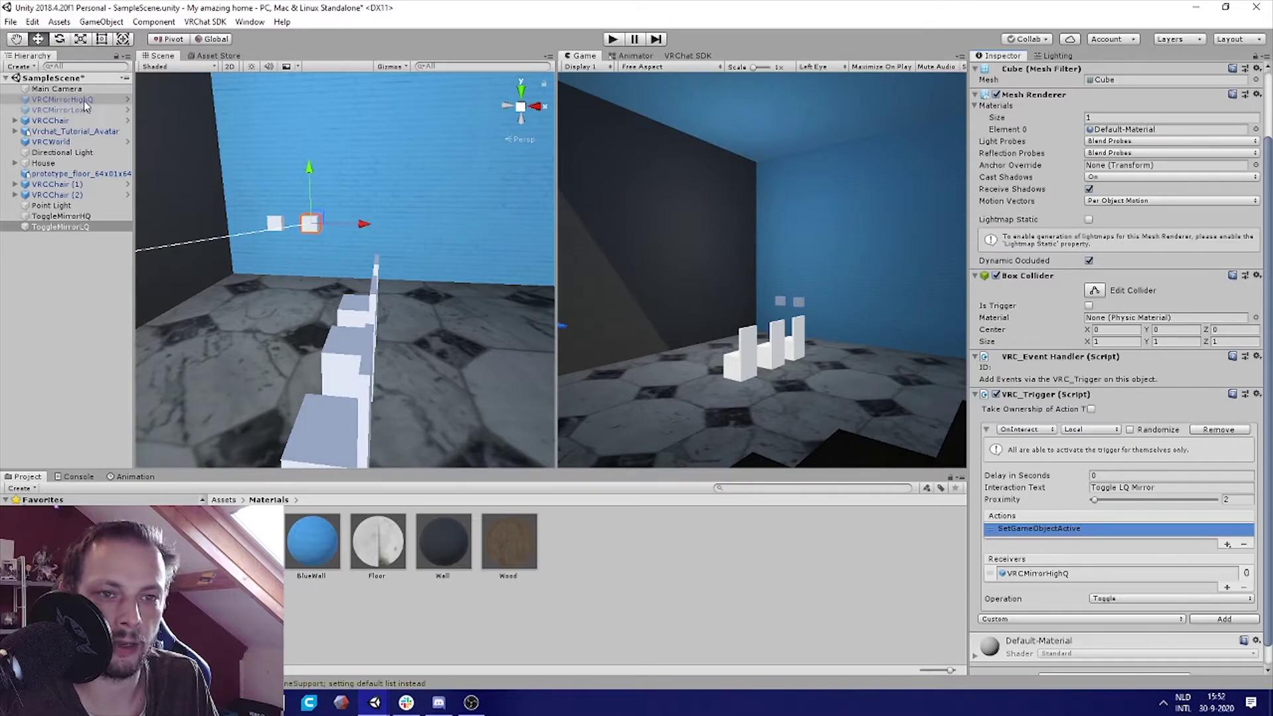
{"action": "left_click_drag", "start_coordinate": [83, 110], "coordinate": [1059, 581]}
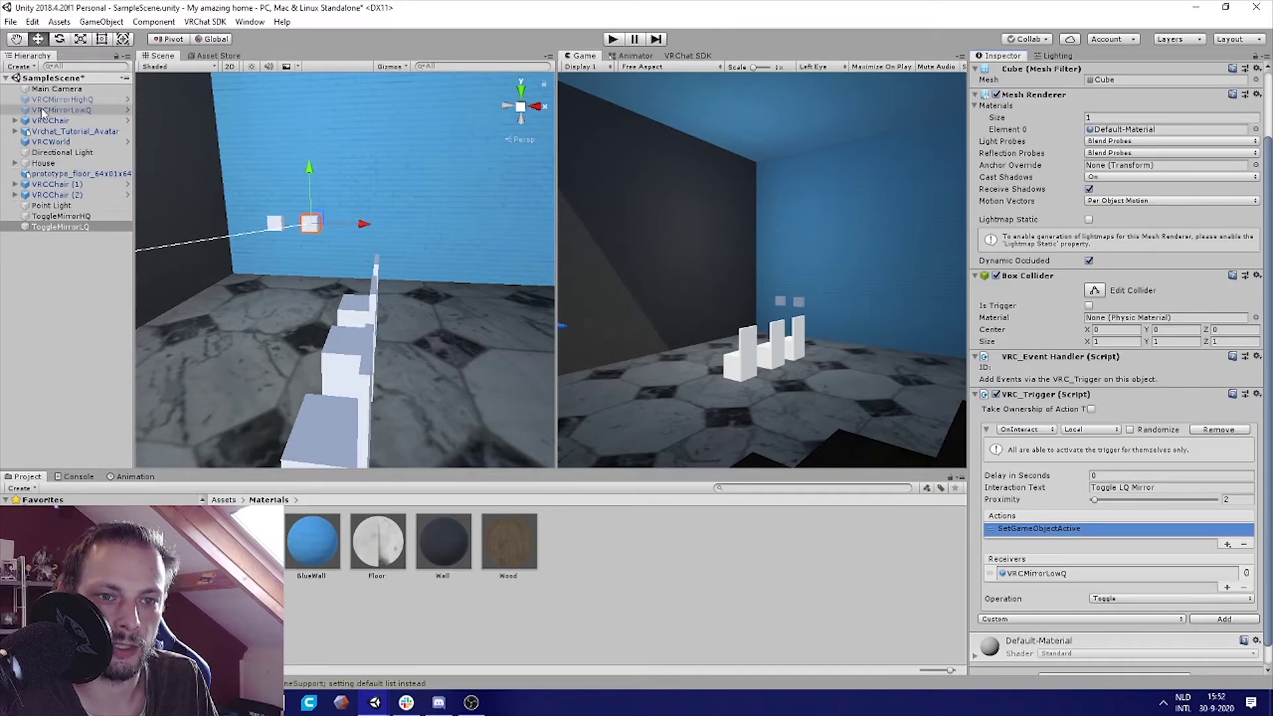
{"action": "left_click", "coordinate": [66, 110]}
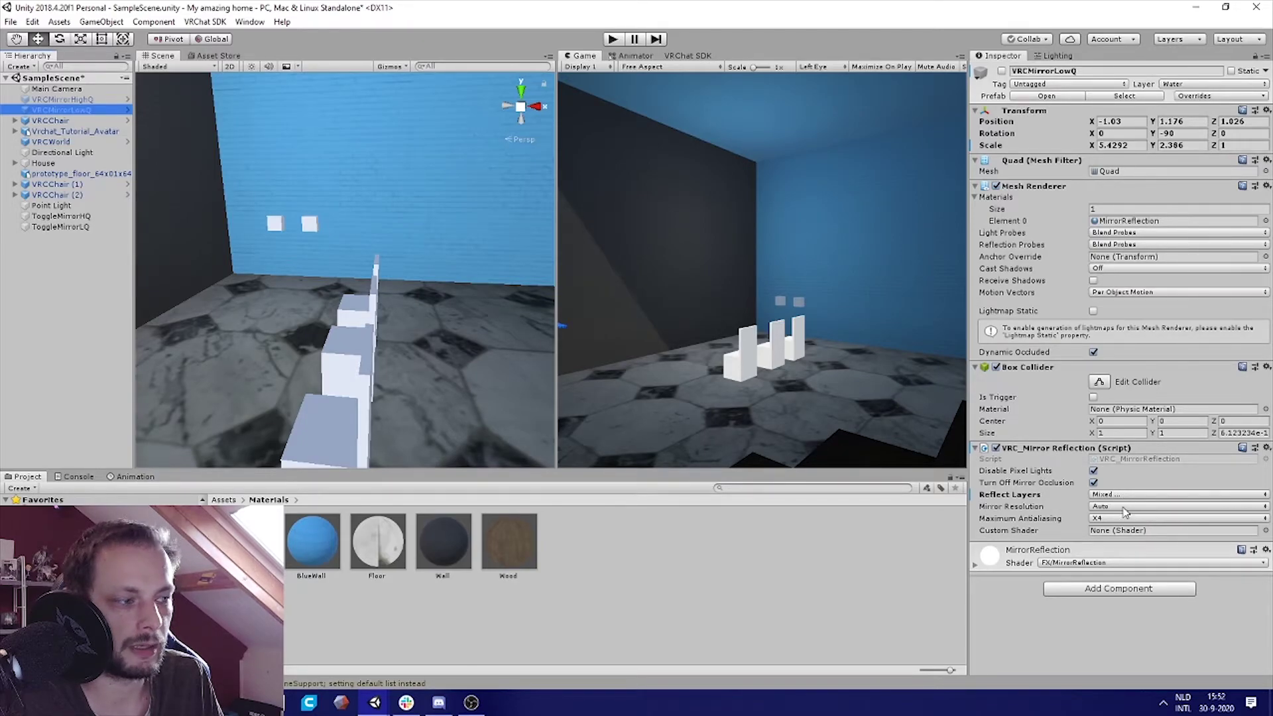
Step: Keep Mirror Resolution on Auto and remove Default and Pickup from VRCMirrorLowQ's Reflect Layers
{"action": "left_click", "coordinate": [1115, 511]}
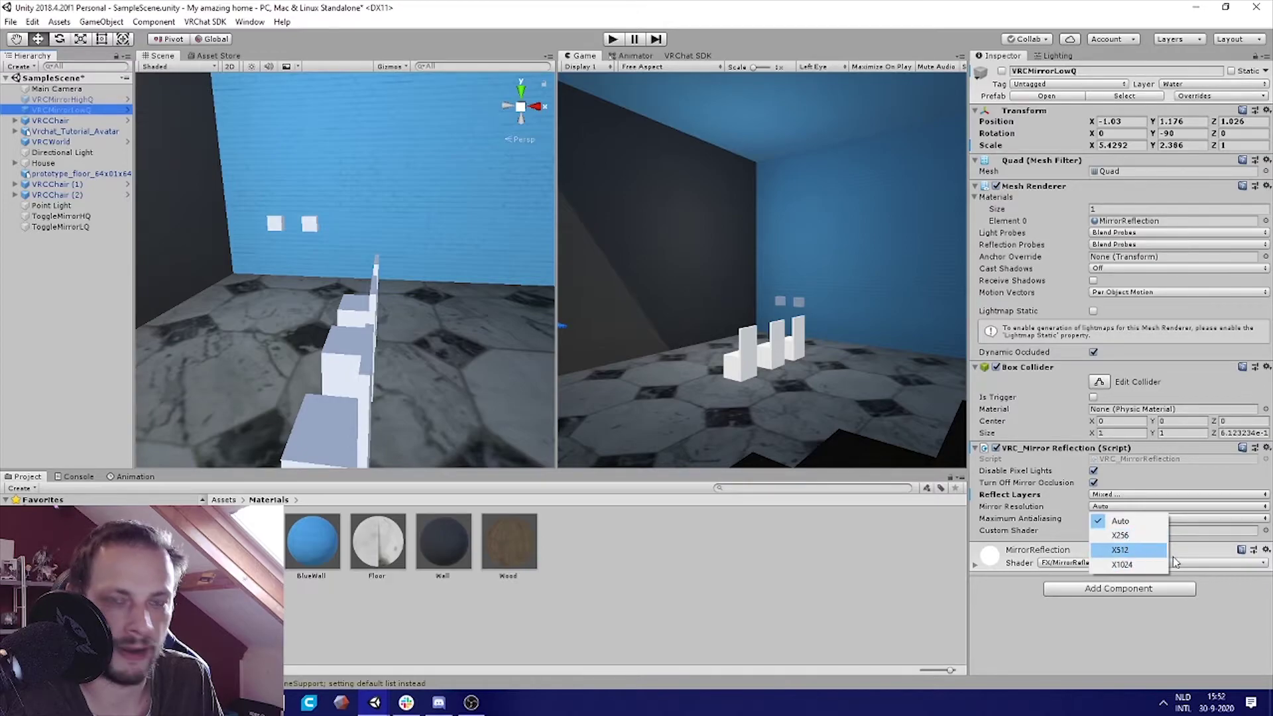
{"action": "left_click", "coordinate": [1120, 521]}
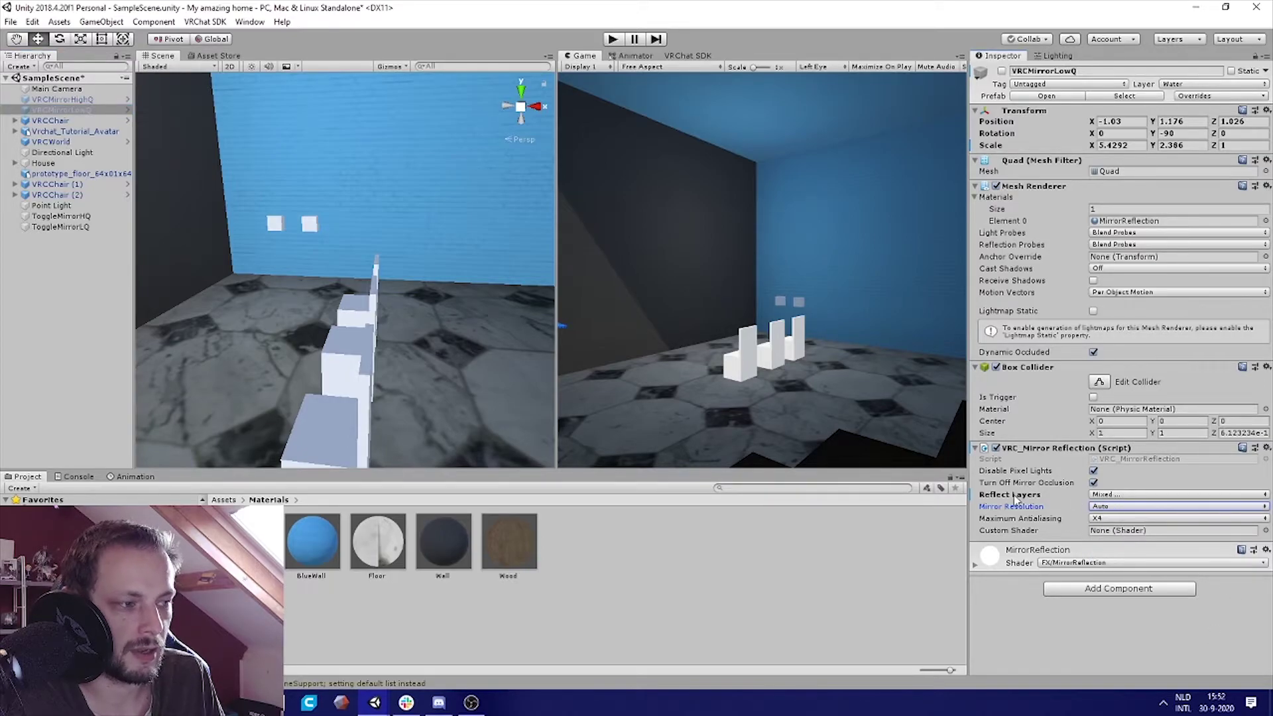
{"action": "mouse_move", "coordinate": [1016, 497]}
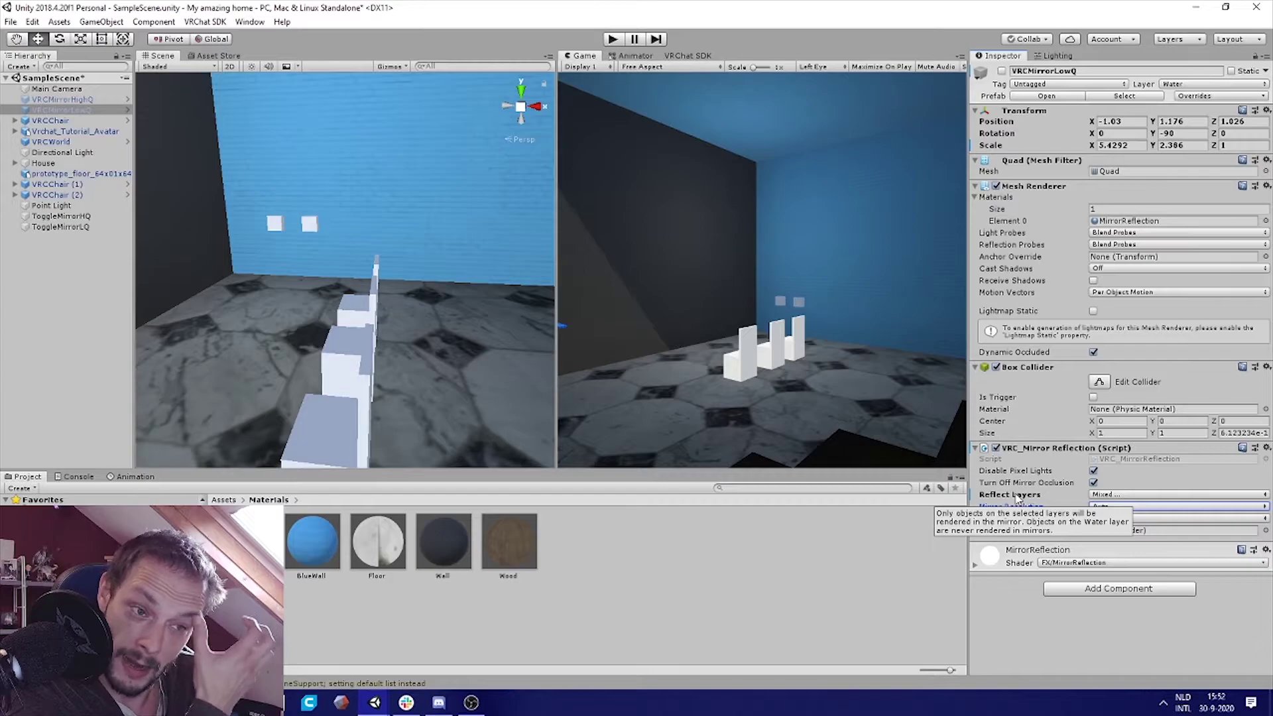
{"action": "left_click", "coordinate": [1124, 495]}
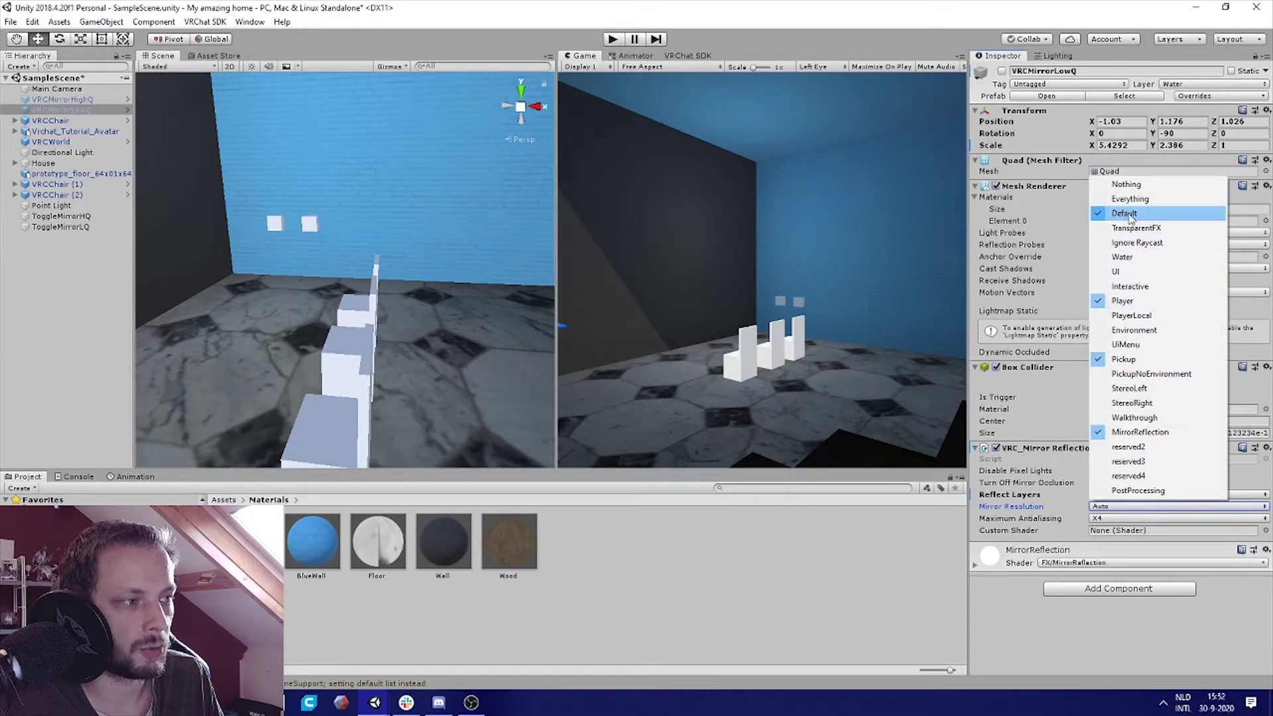
{"action": "left_click", "coordinate": [1131, 213]}
{"action": "left_click", "coordinate": [1111, 495]}
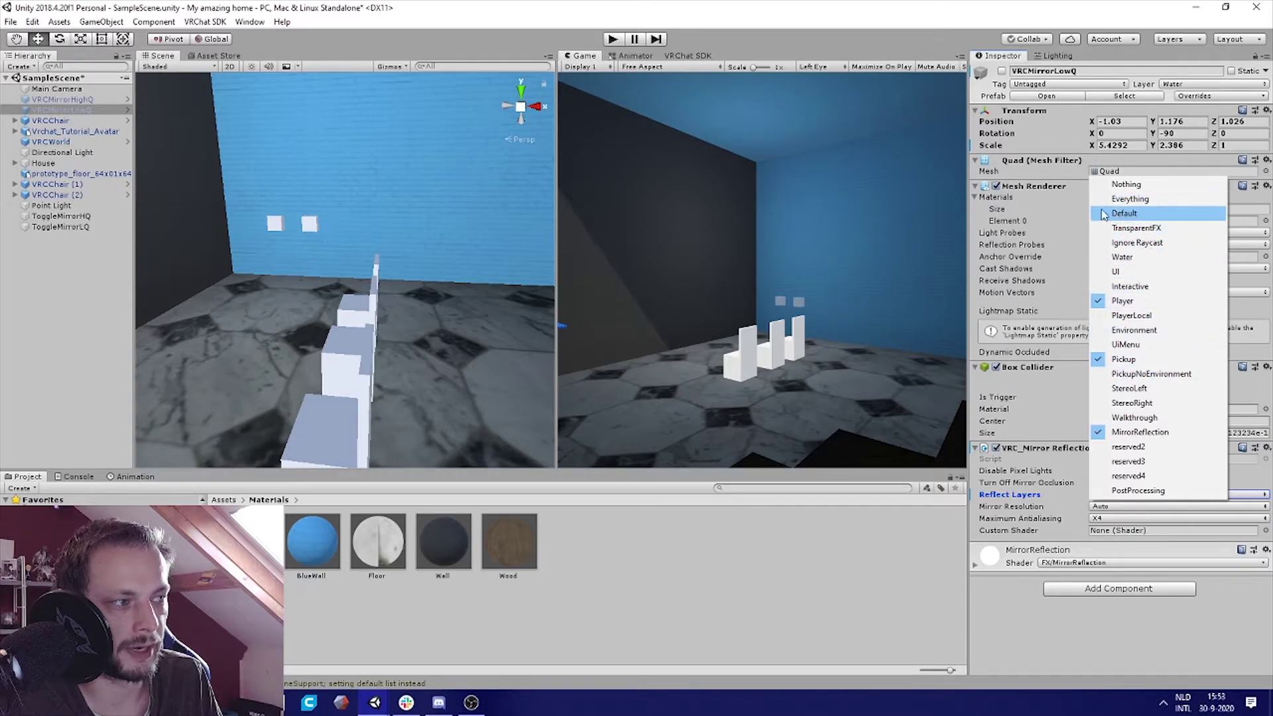
{"action": "left_click", "coordinate": [1145, 359]}
{"action": "left_click", "coordinate": [1106, 496]}
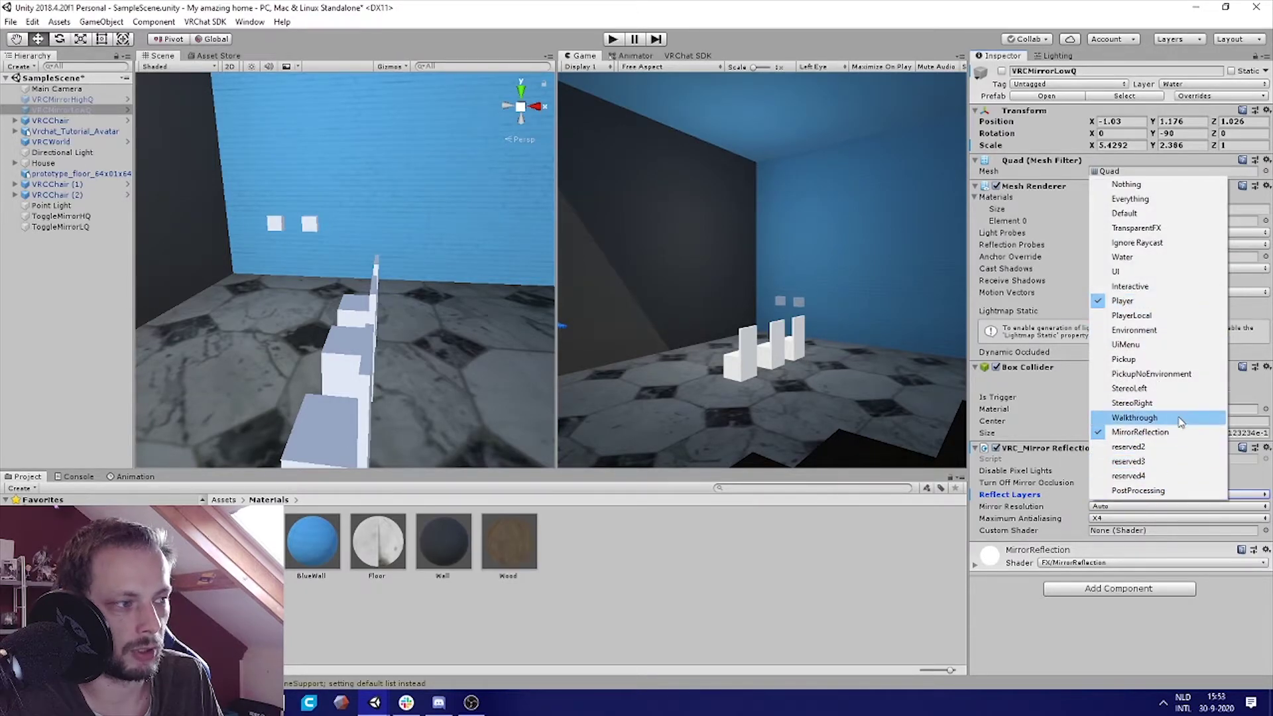
{"action": "left_click", "coordinate": [1121, 626]}
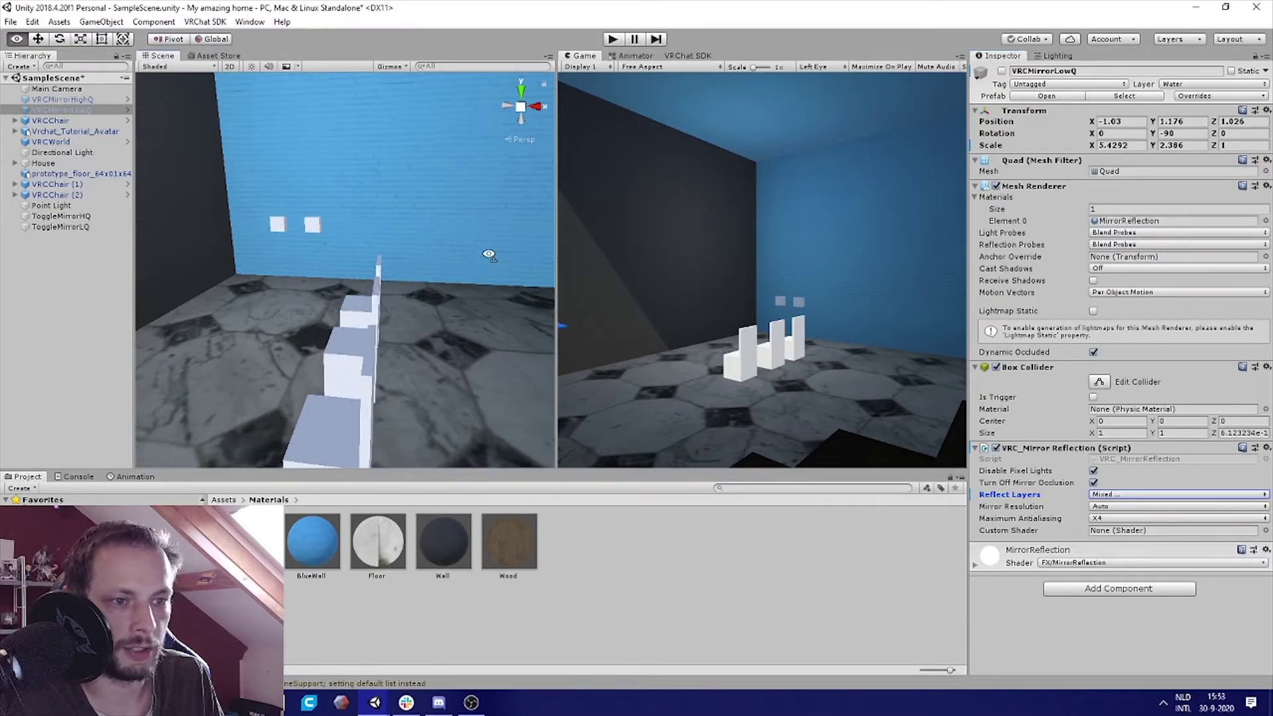
Step: Turn the scene view to the left and save the scene
{"action": "right_click_drag", "start_coordinate": [250, 227], "coordinate": [222, 216]}
{"action": "right_click_drag", "start_coordinate": [340, 293], "coordinate": [312, 292]}
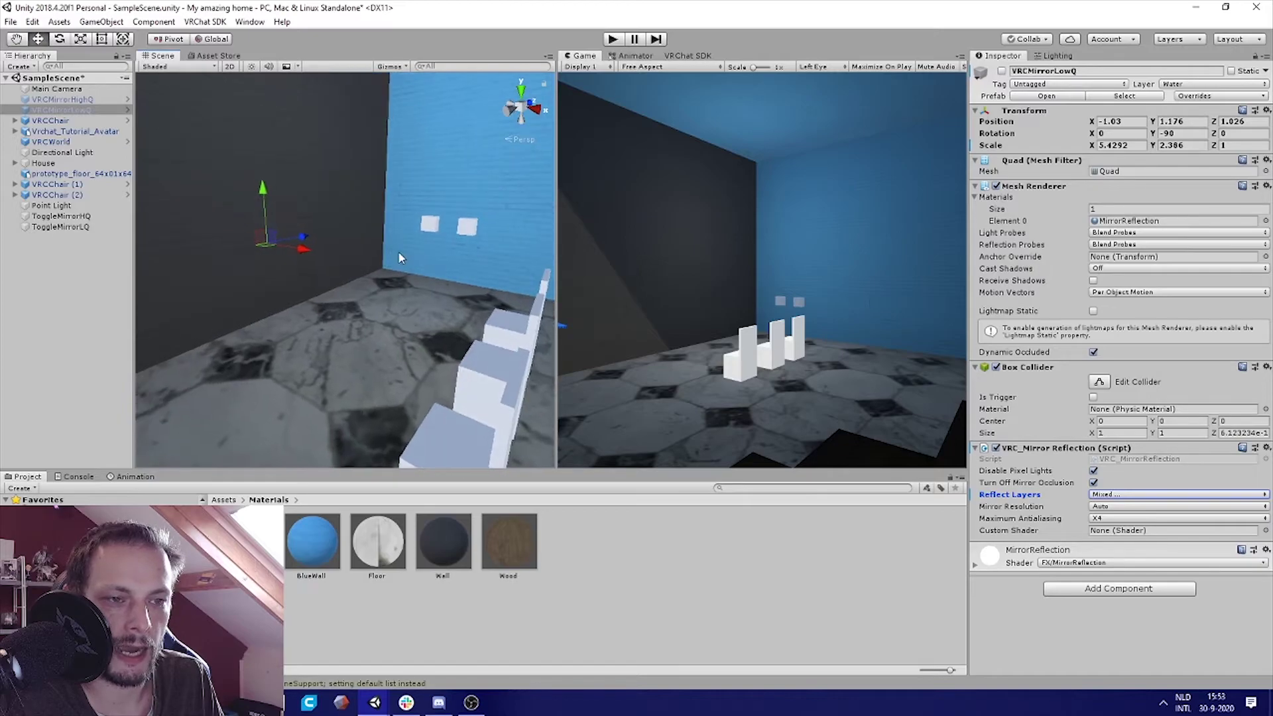
{"action": "key", "text": "ctrl+s"}
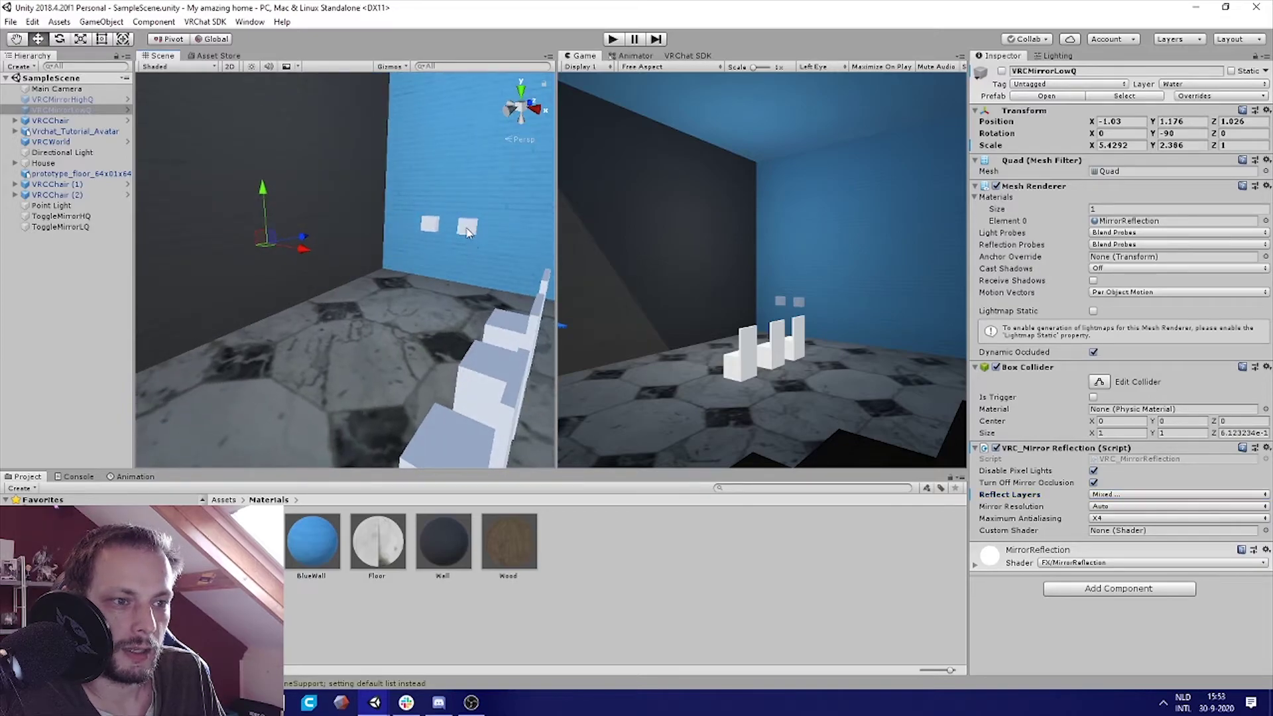
Step: Make VRCMirrorLowQ visible and nudge it to X -1.015, just in front of the HQ mirror
{"action": "left_click", "coordinate": [467, 231]}
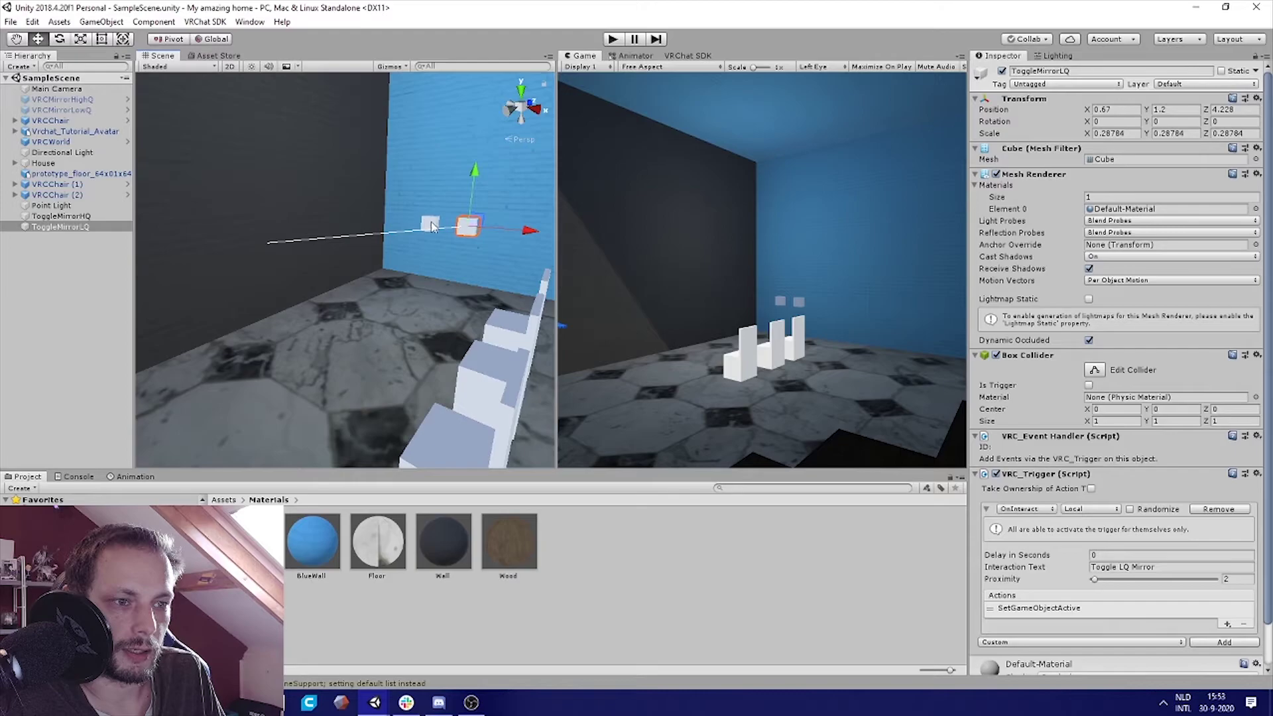
{"action": "left_click", "coordinate": [431, 224]}
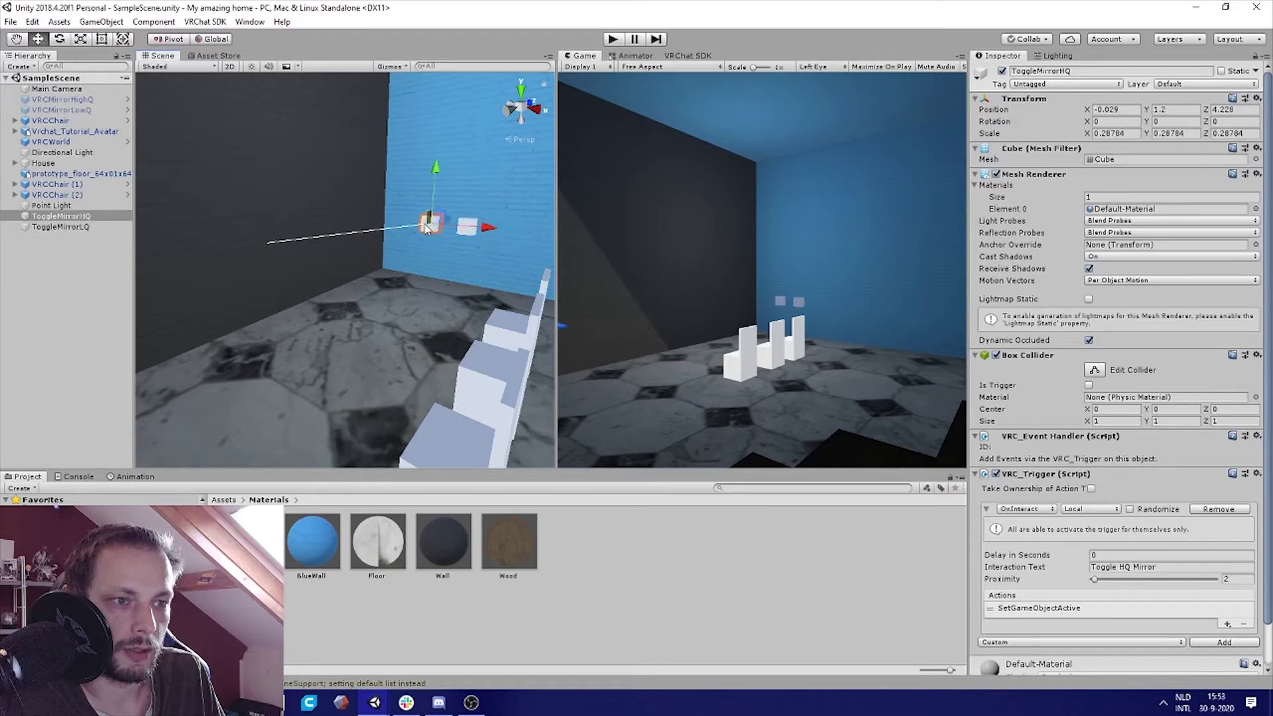
{"action": "left_click", "coordinate": [67, 110]}
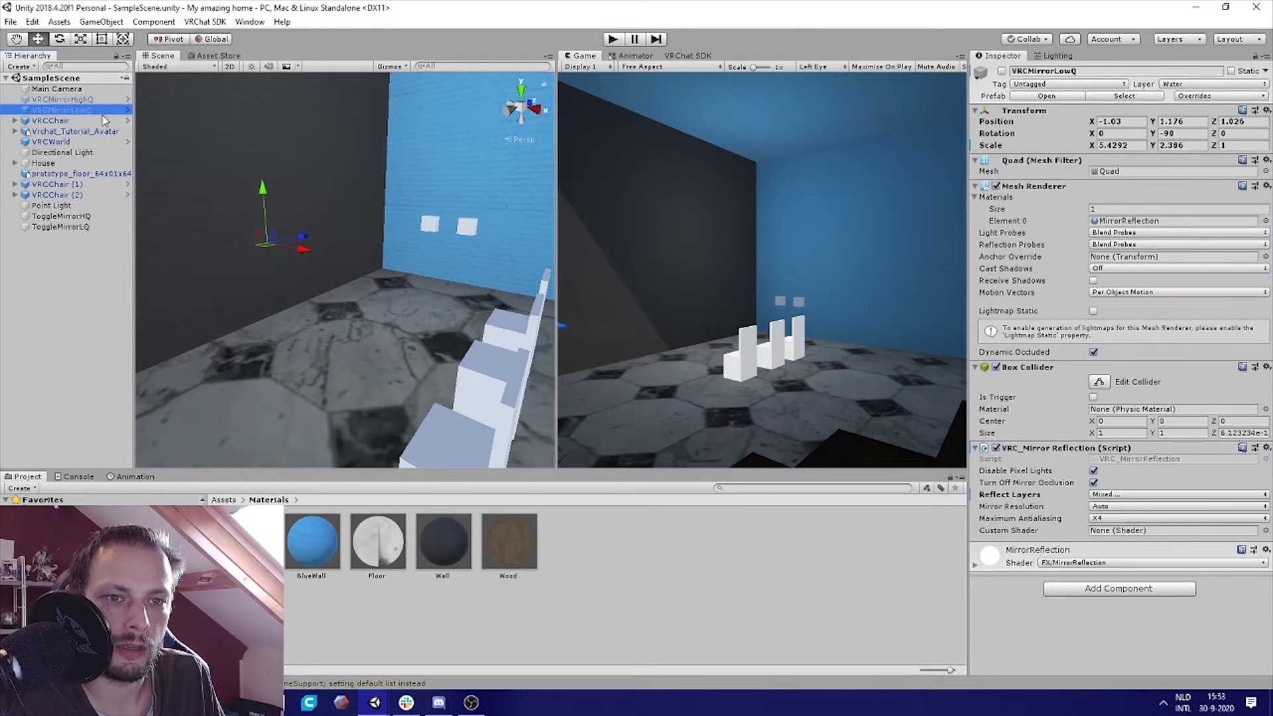
{"action": "left_click", "coordinate": [1001, 70]}
{"action": "left_click", "coordinate": [63, 100]}
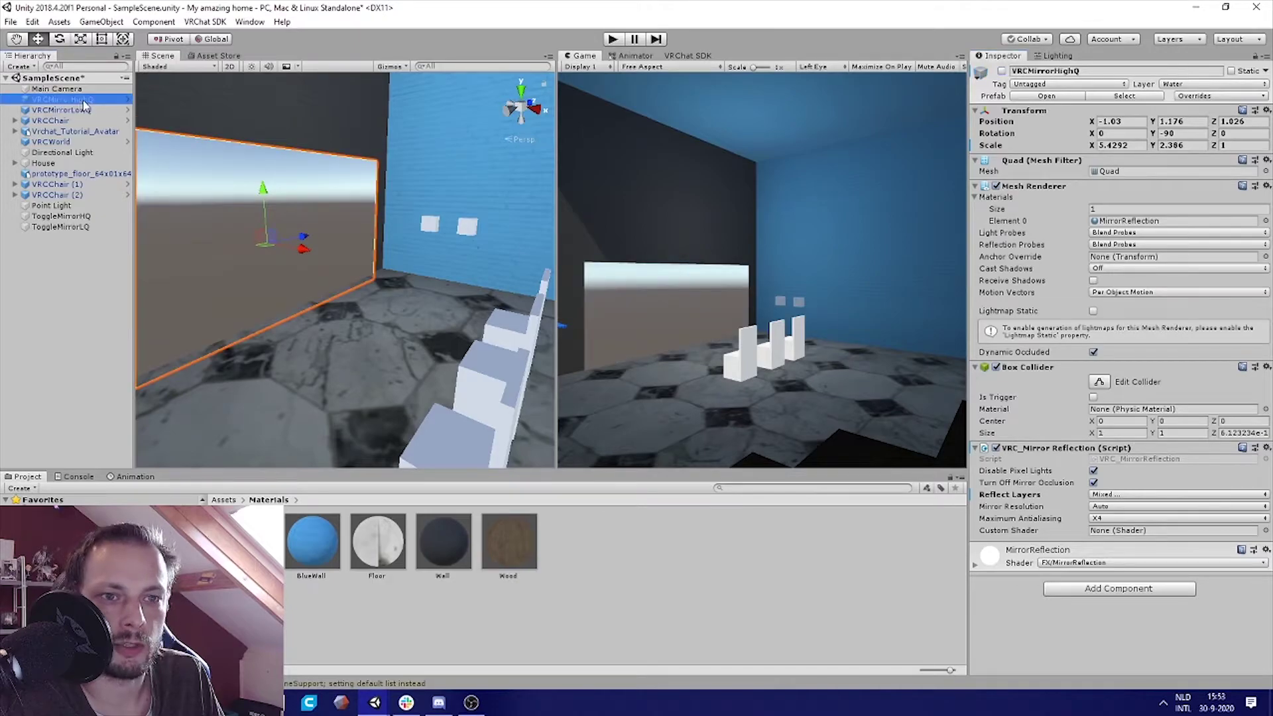
{"action": "left_click", "coordinate": [315, 248]}
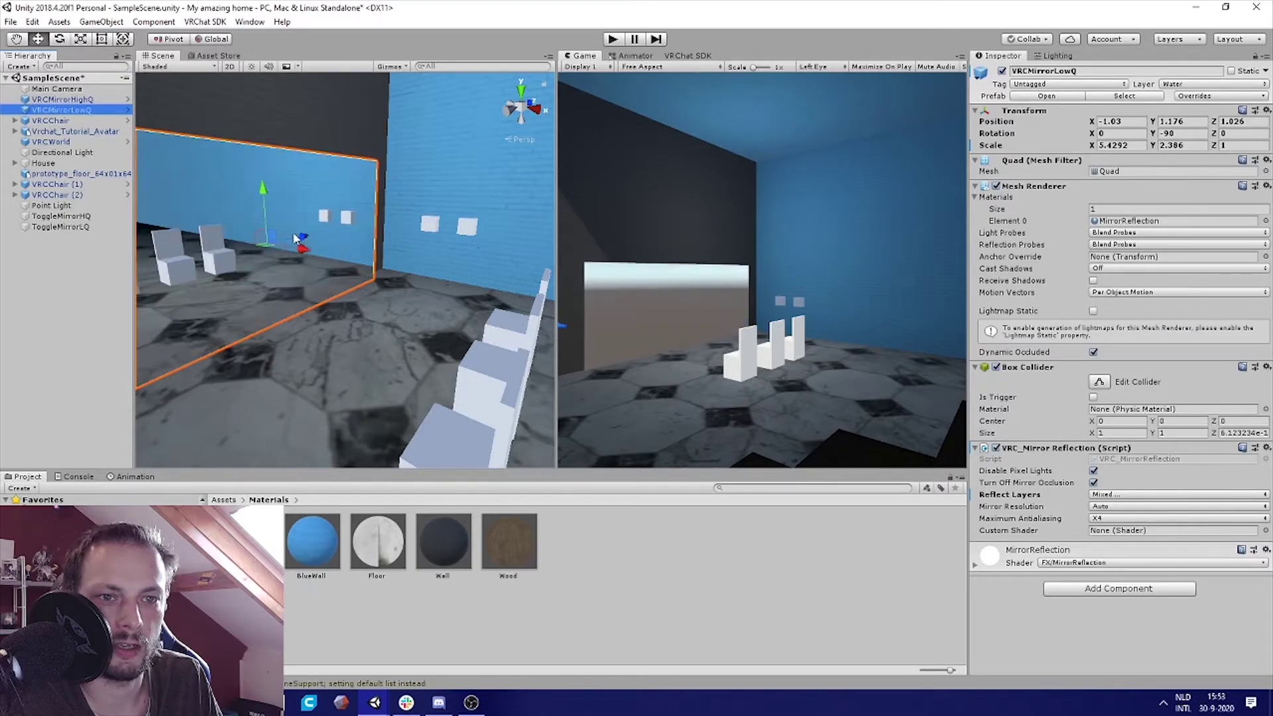
{"action": "left_click_drag", "start_coordinate": [301, 257], "coordinate": [302, 256]}
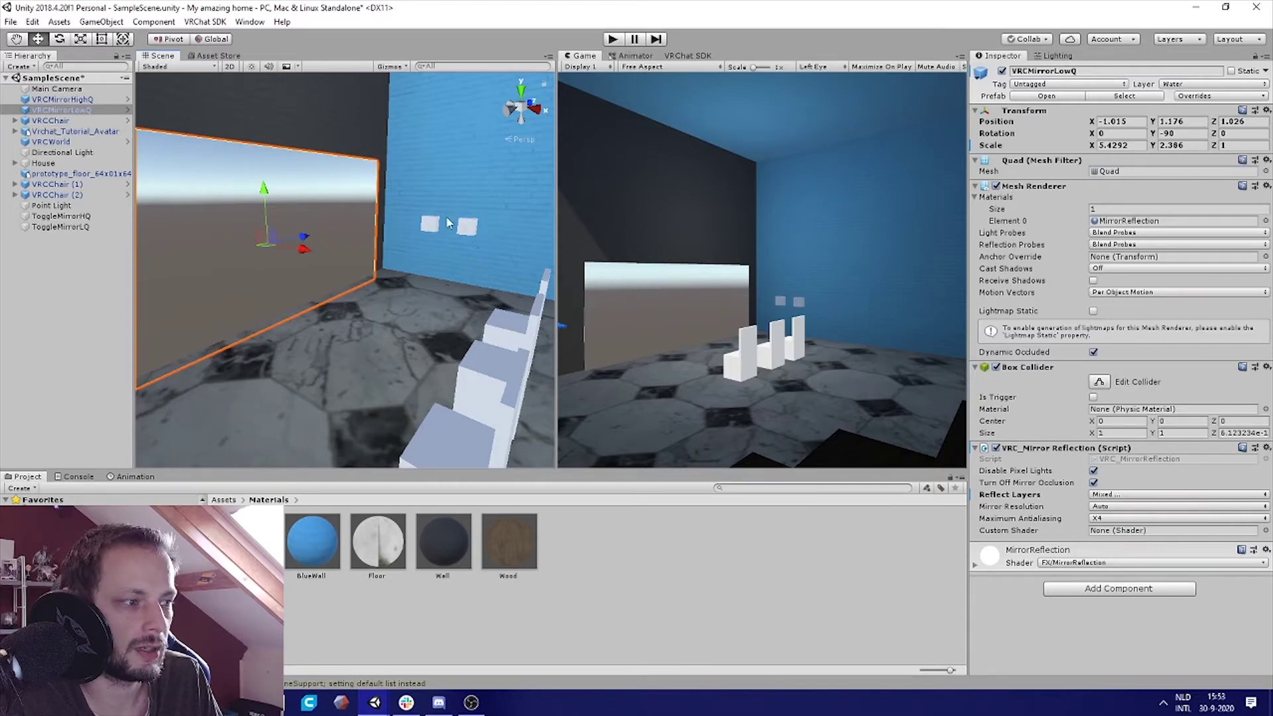
Step: Add a second SetGameObjectActive action to ToggleMirrorHQ's trigger
{"action": "left_click", "coordinate": [81, 221]}
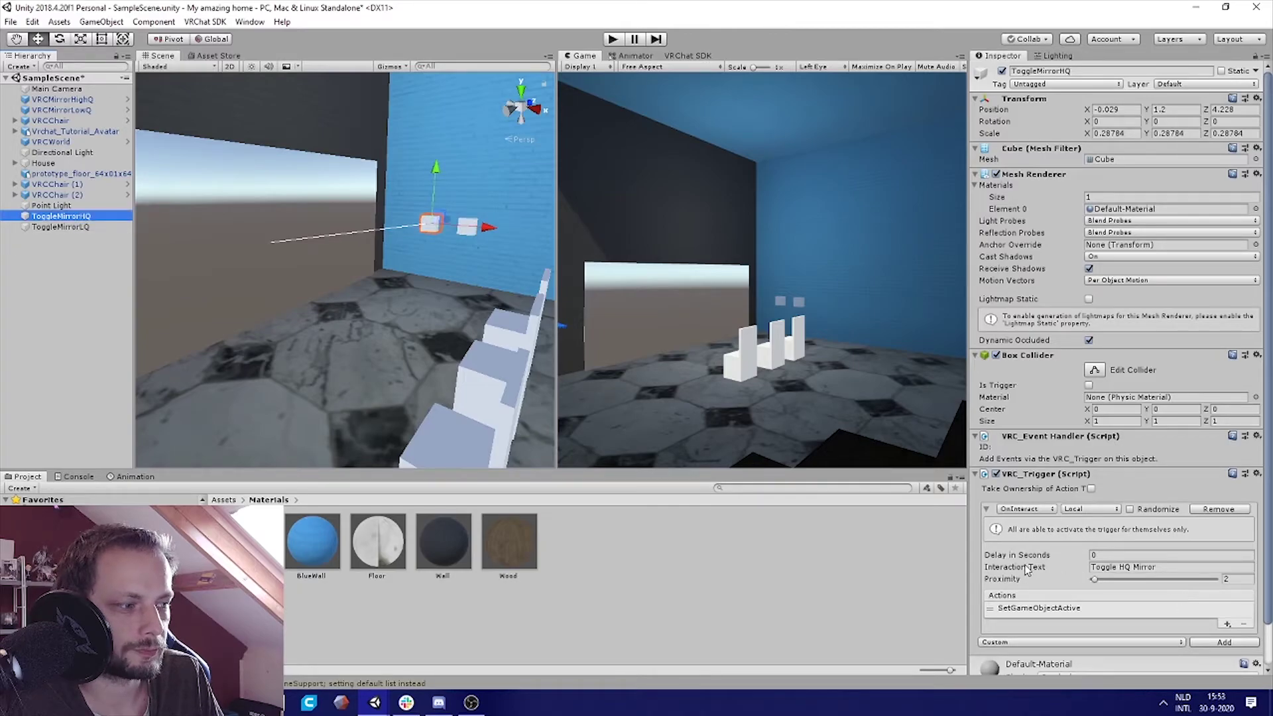
{"action": "scroll", "coordinate": [1029, 566], "scroll_direction": "down", "scroll_amount": 3}
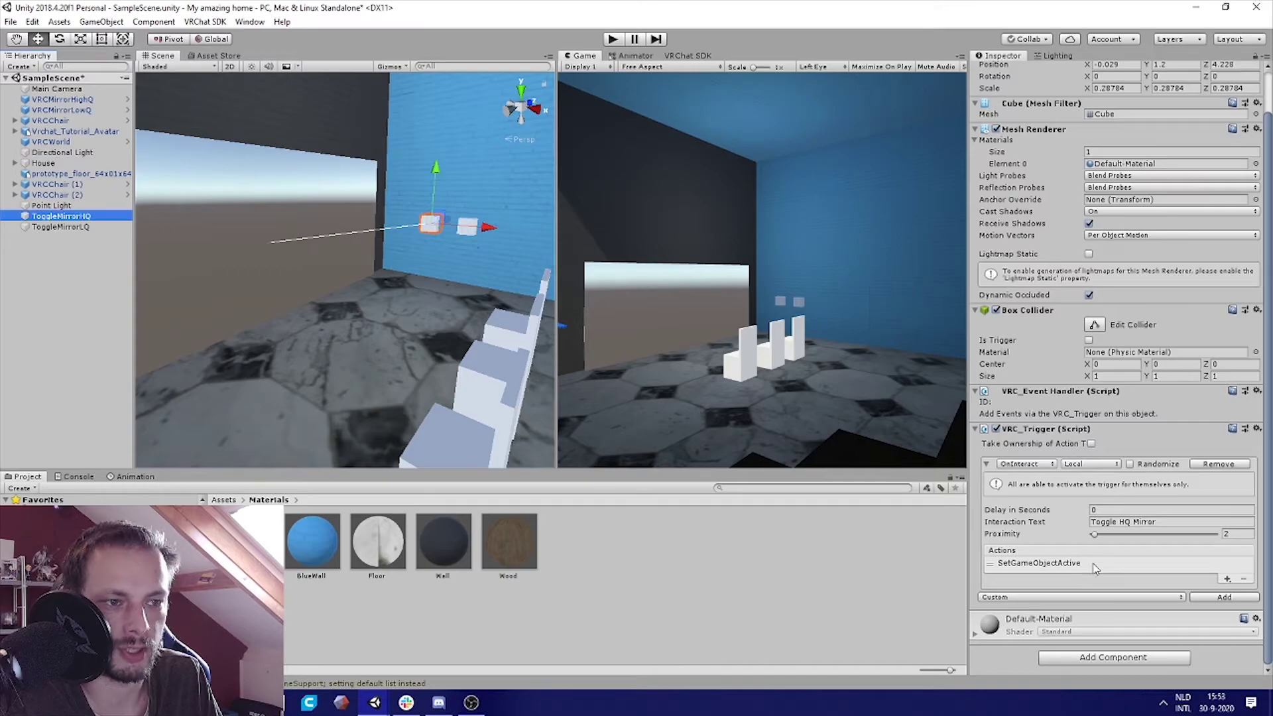
{"action": "left_click", "coordinate": [1227, 580]}
{"action": "mouse_move", "coordinate": [1193, 588]}
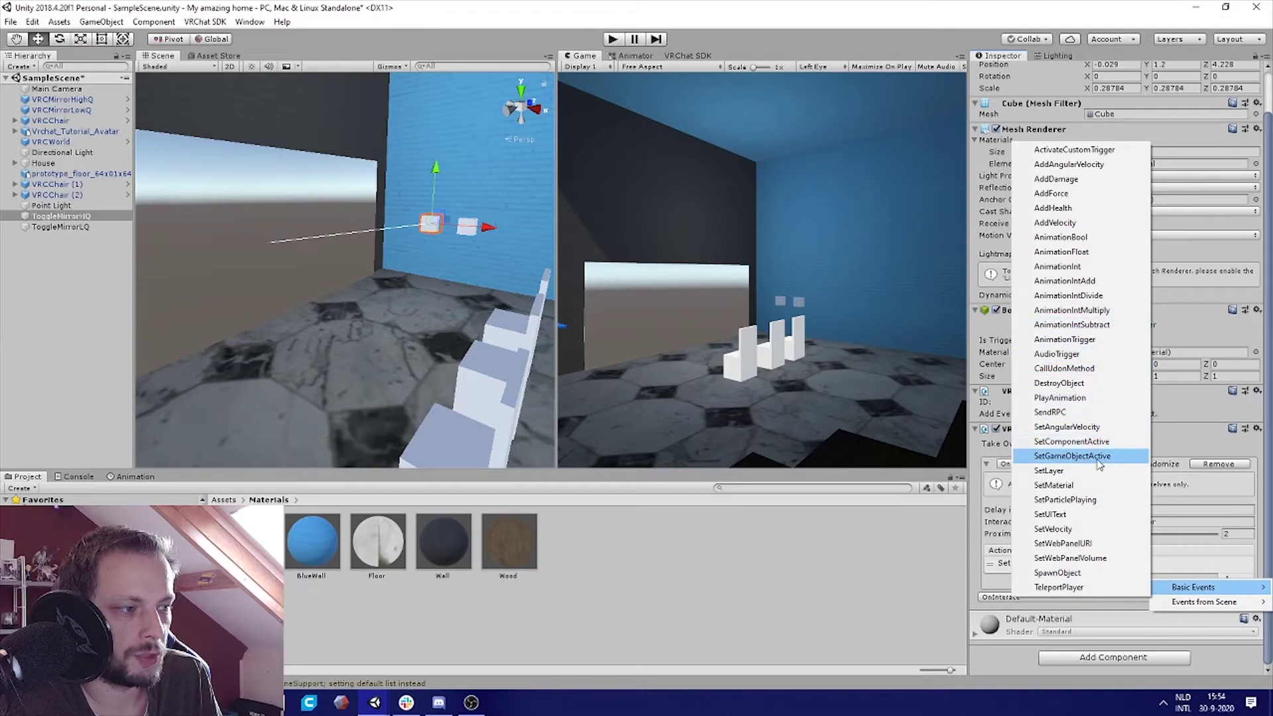
{"action": "left_click", "coordinate": [1098, 463]}
{"action": "left_click", "coordinate": [1052, 563]}
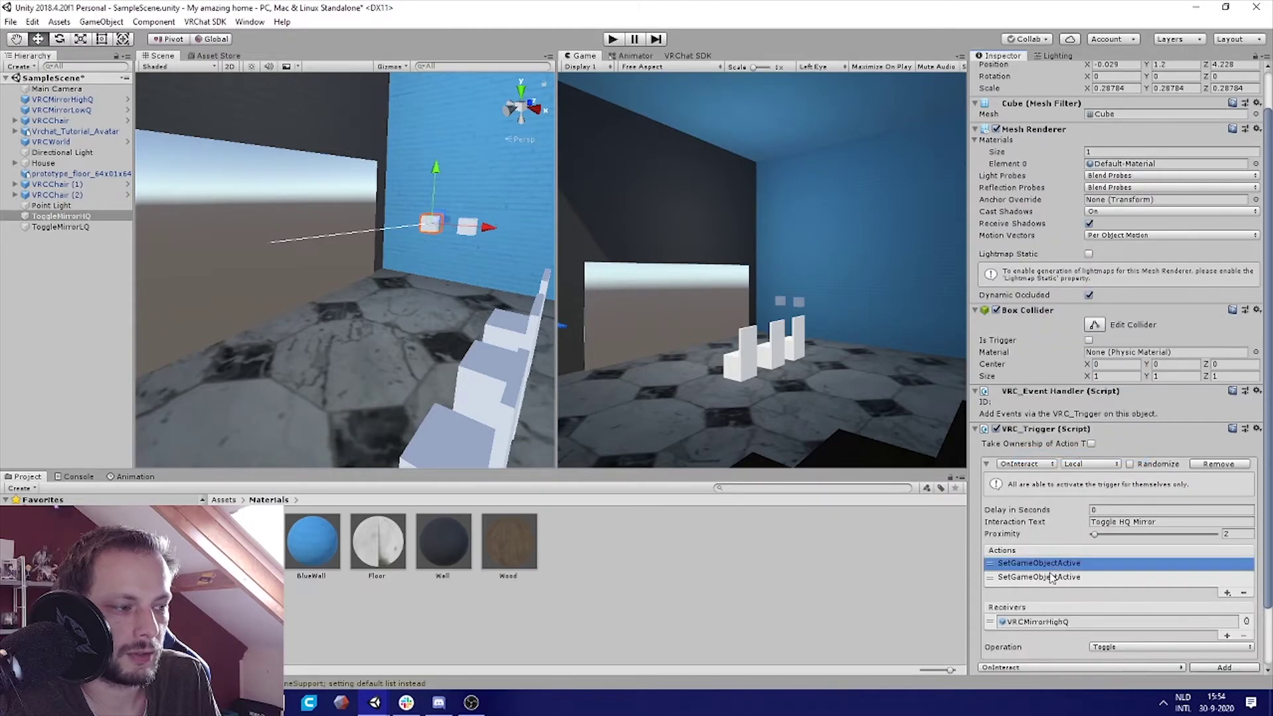
{"action": "left_click", "coordinate": [1052, 577]}
Step: Give the second action a ToggleMirrorLQ receiver with operation False
{"action": "scroll", "coordinate": [1060, 545], "scroll_direction": "down", "scroll_amount": 2}
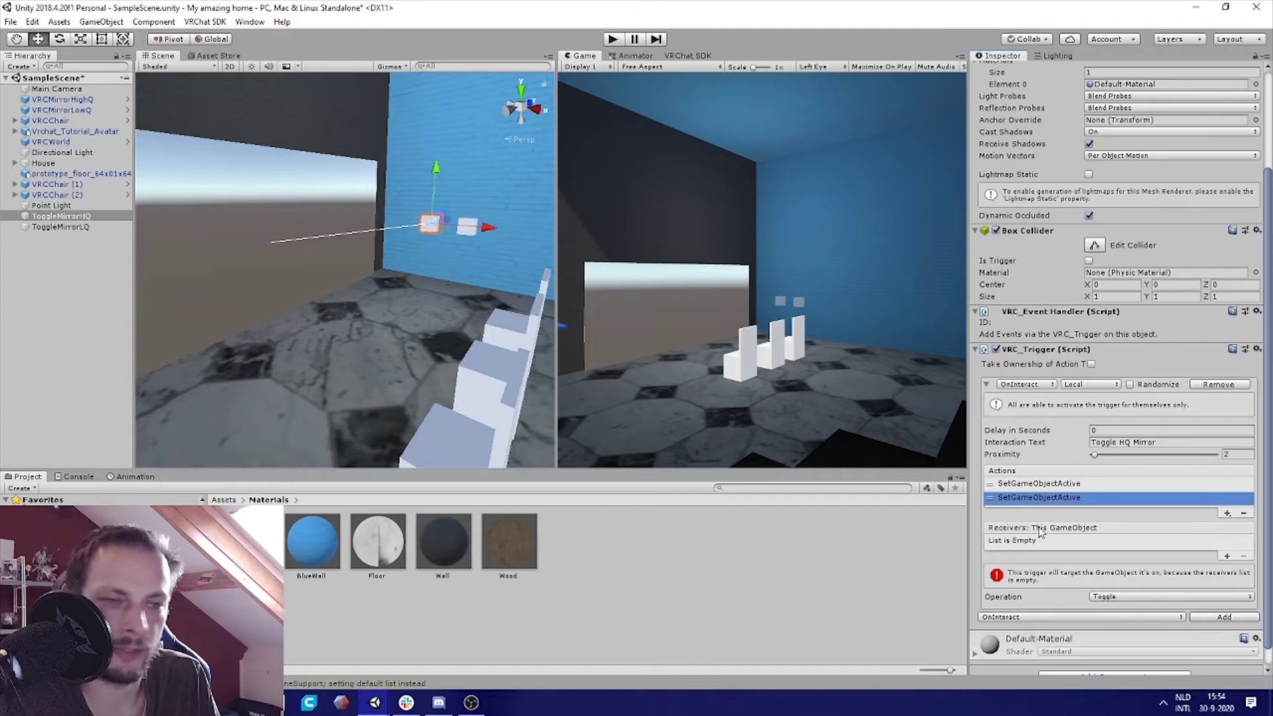
{"action": "left_click", "coordinate": [1058, 487]}
{"action": "left_click", "coordinate": [1058, 507]}
{"action": "left_click", "coordinate": [1049, 494]}
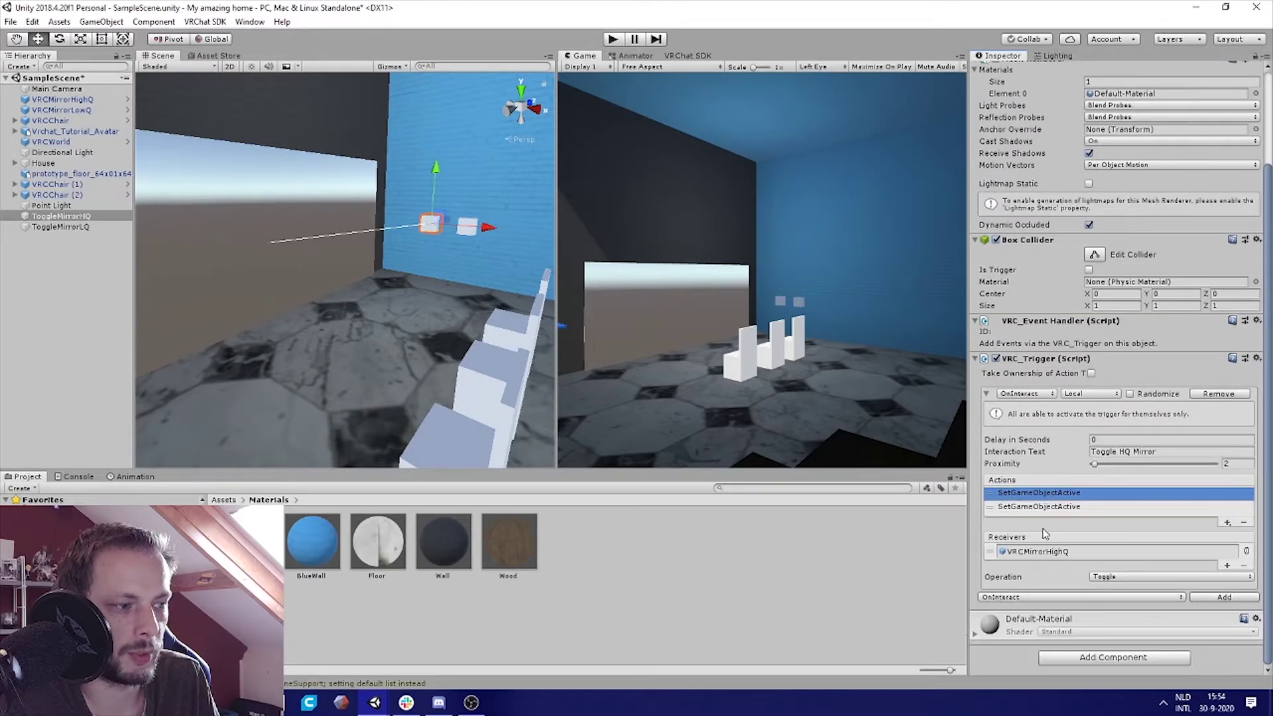
{"action": "left_click", "coordinate": [1049, 507]}
{"action": "left_click", "coordinate": [1227, 566]}
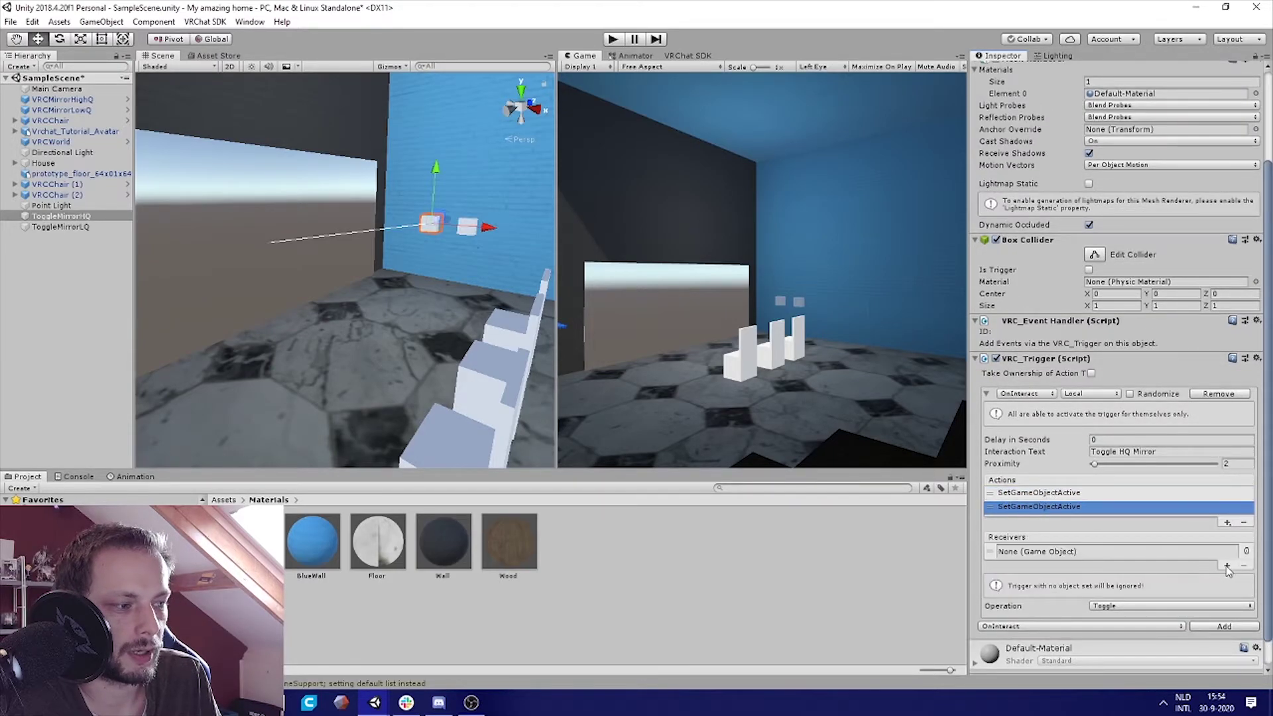
{"action": "left_click_drag", "start_coordinate": [61, 216], "coordinate": [1053, 555]}
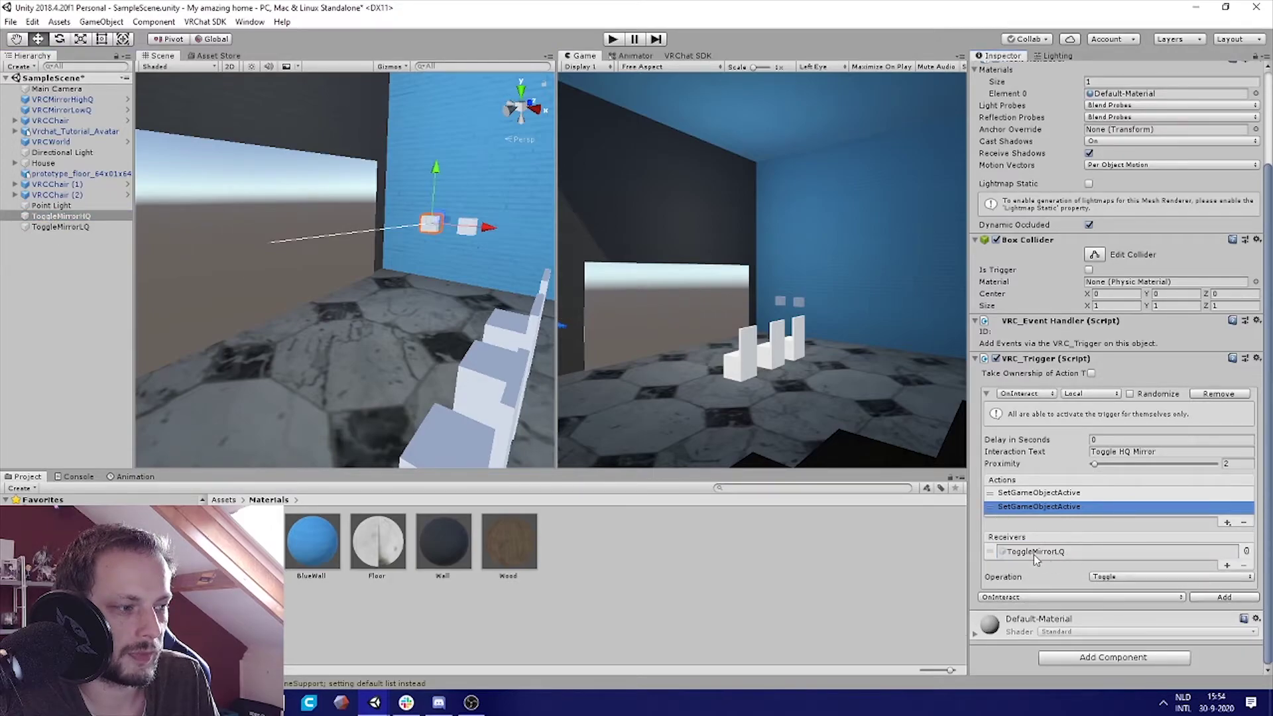
{"action": "left_click", "coordinate": [1119, 577]}
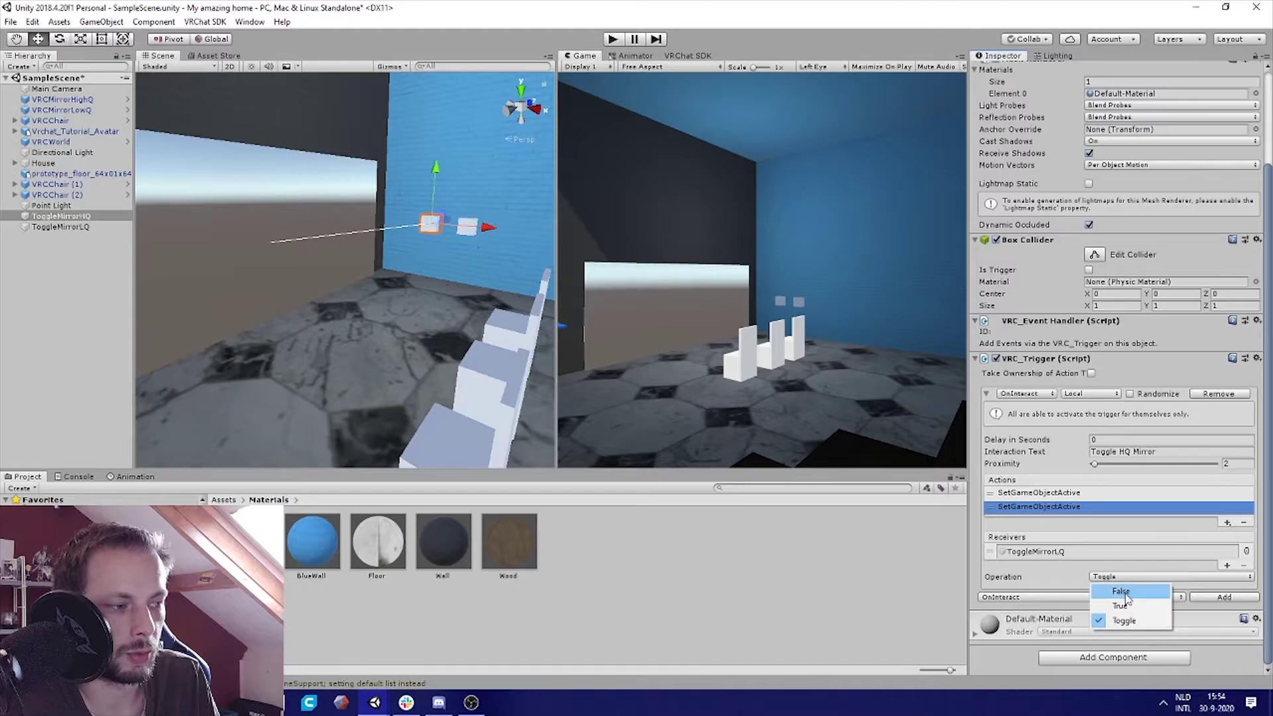
{"action": "left_click", "coordinate": [1130, 591]}
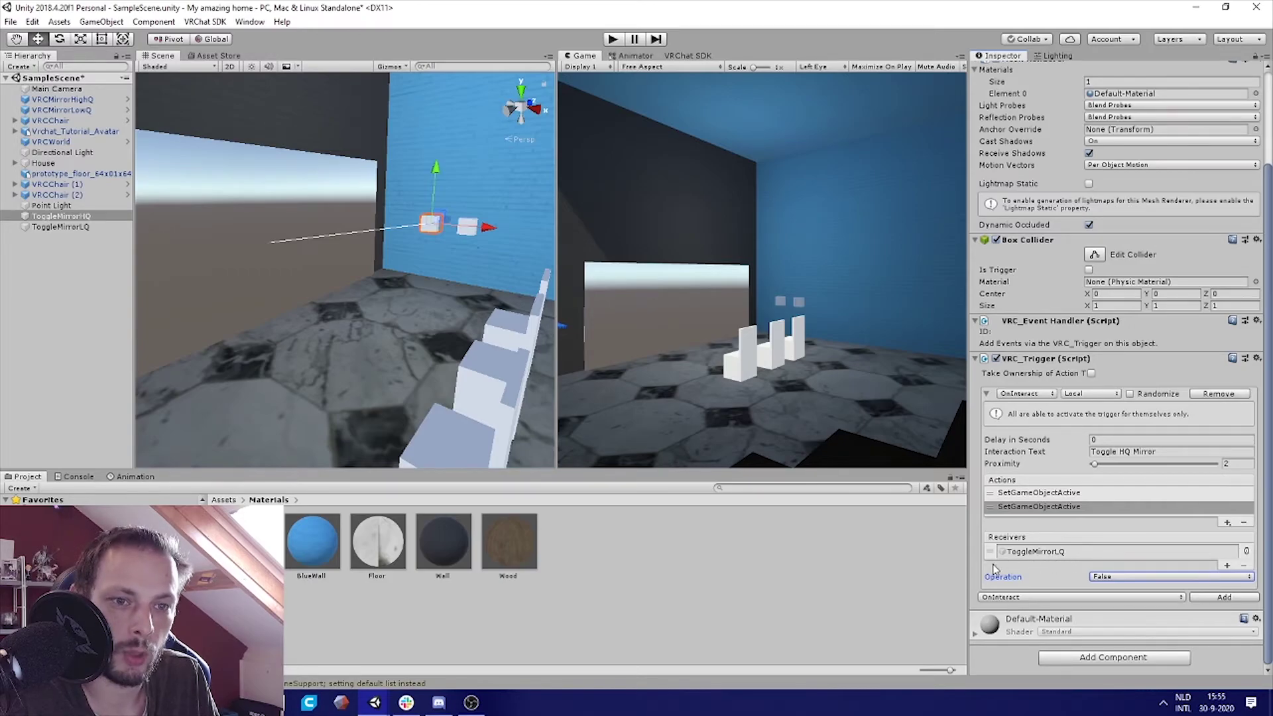
{"action": "left_click", "coordinate": [79, 226]}
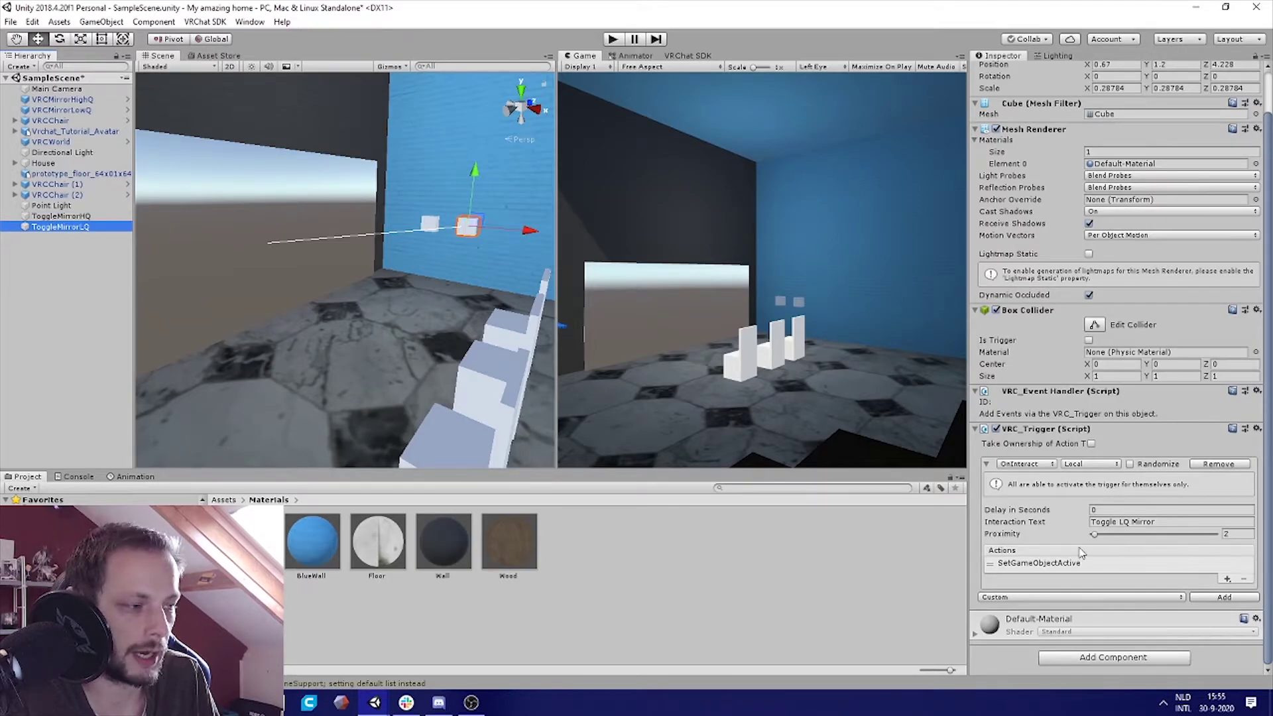
Step: Add a SetGameObjectActive action to ToggleMirrorLQ that sets VRCMirrorHighQ to False
{"action": "left_click", "coordinate": [1227, 579]}
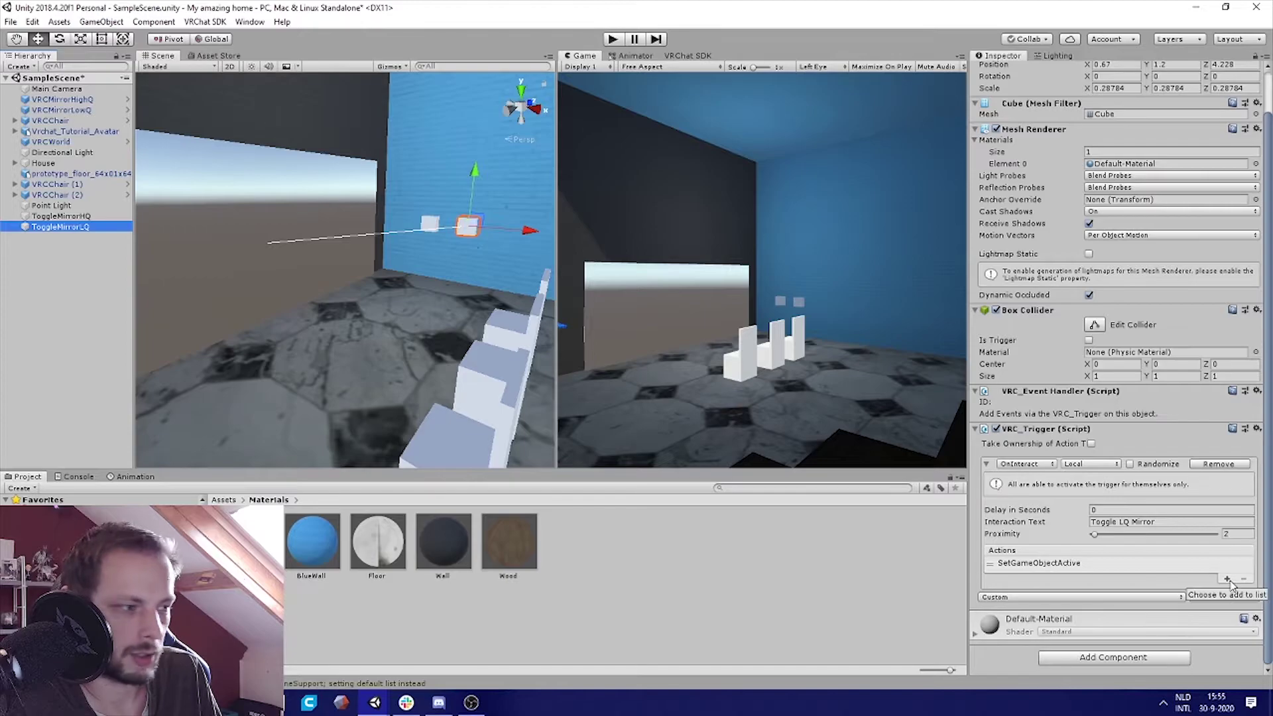
{"action": "mouse_move", "coordinate": [1222, 588]}
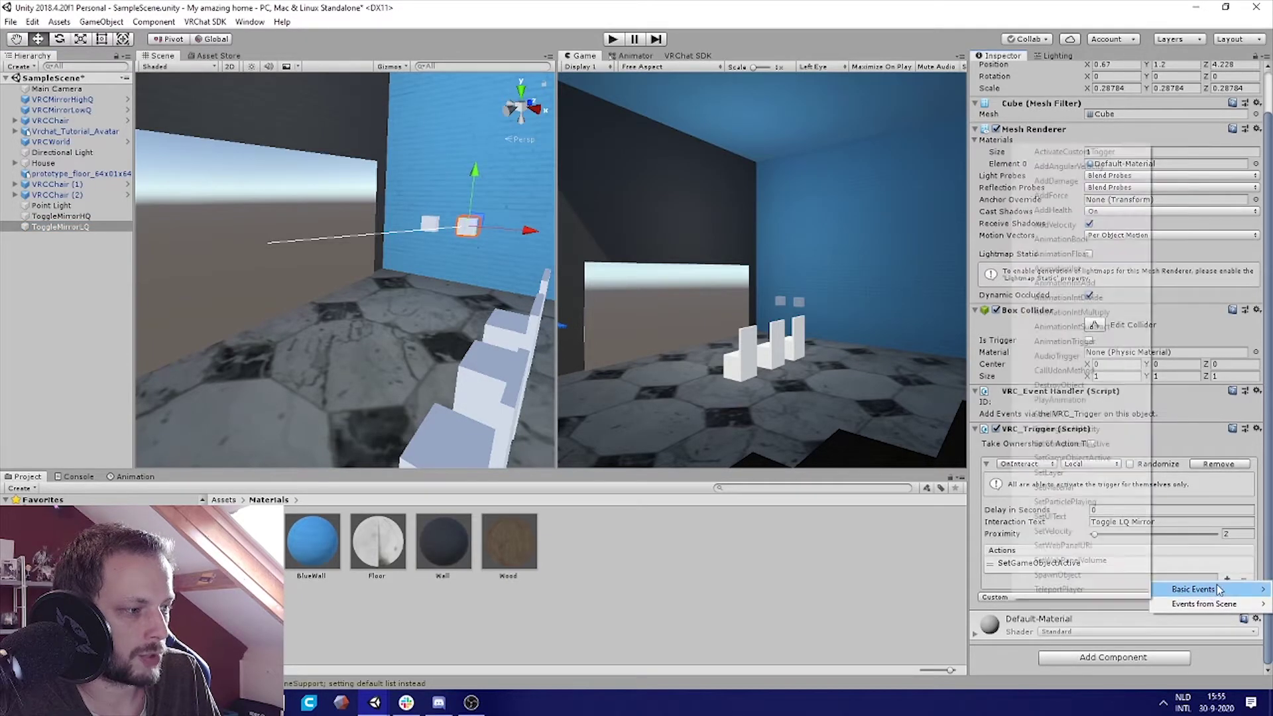
{"action": "left_click", "coordinate": [1092, 458]}
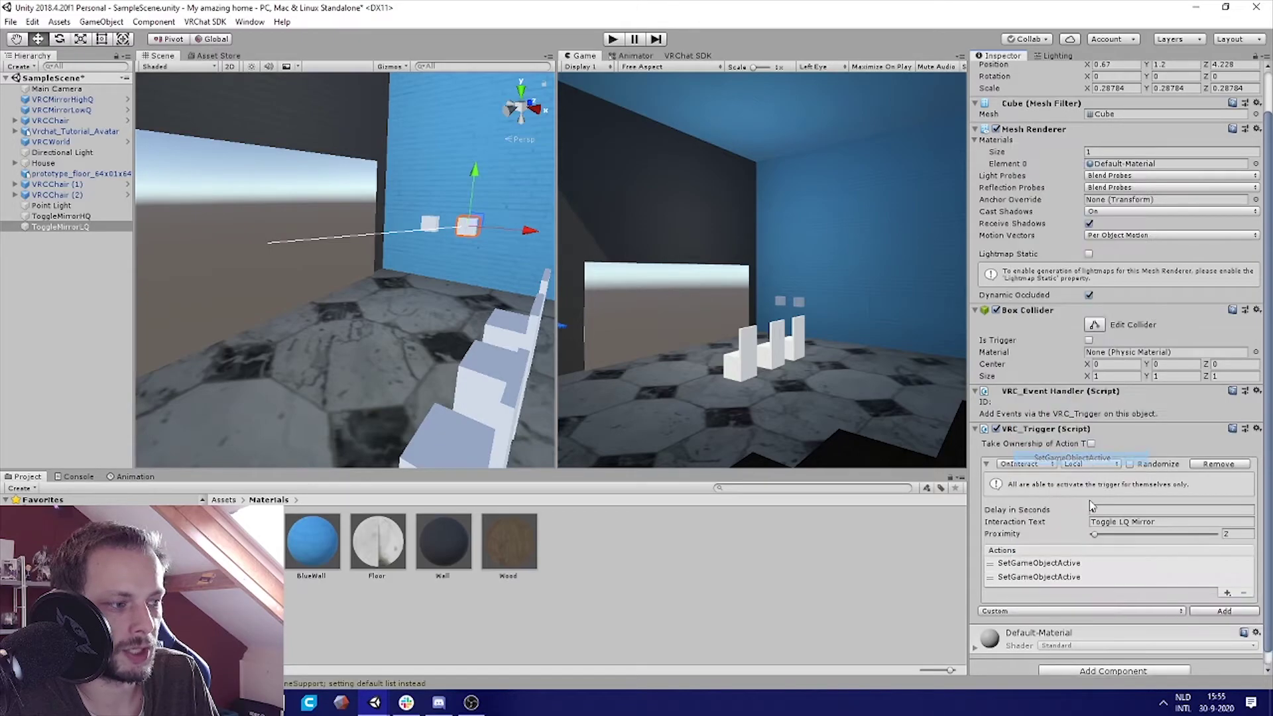
{"action": "scroll", "coordinate": [1256, 555], "scroll_direction": "down", "scroll_amount": 3}
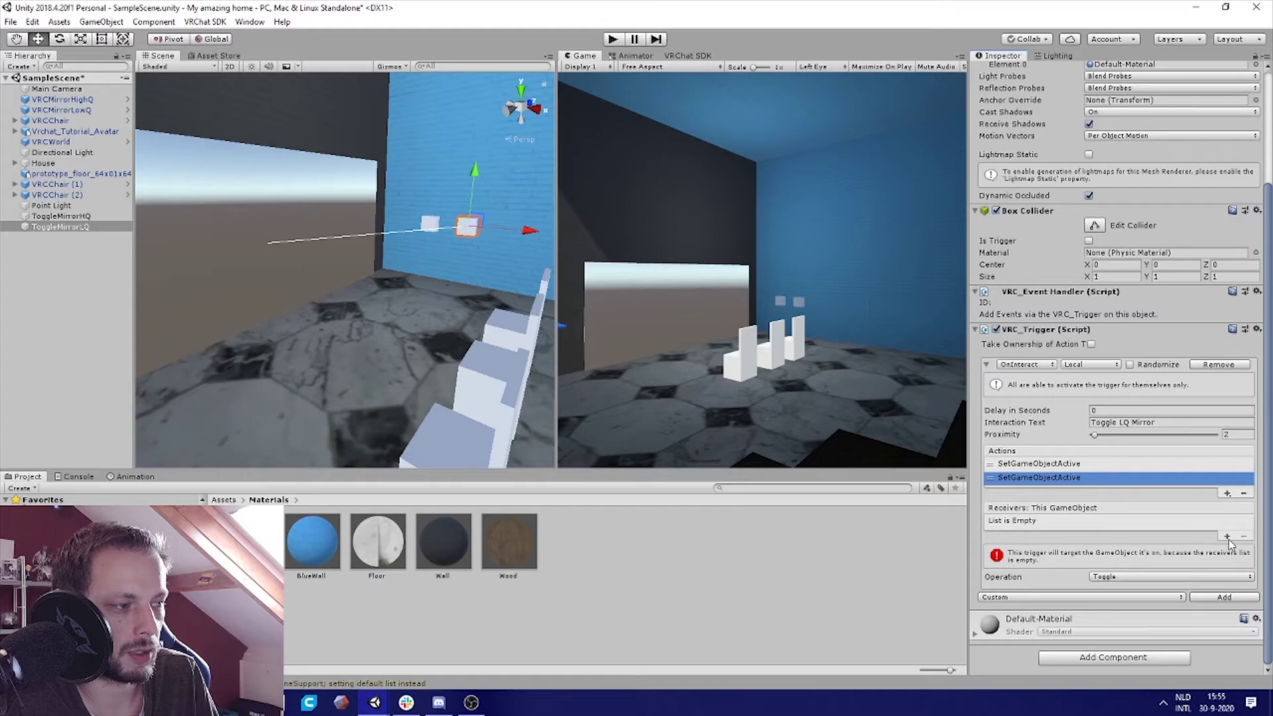
{"action": "left_click", "coordinate": [1226, 537]}
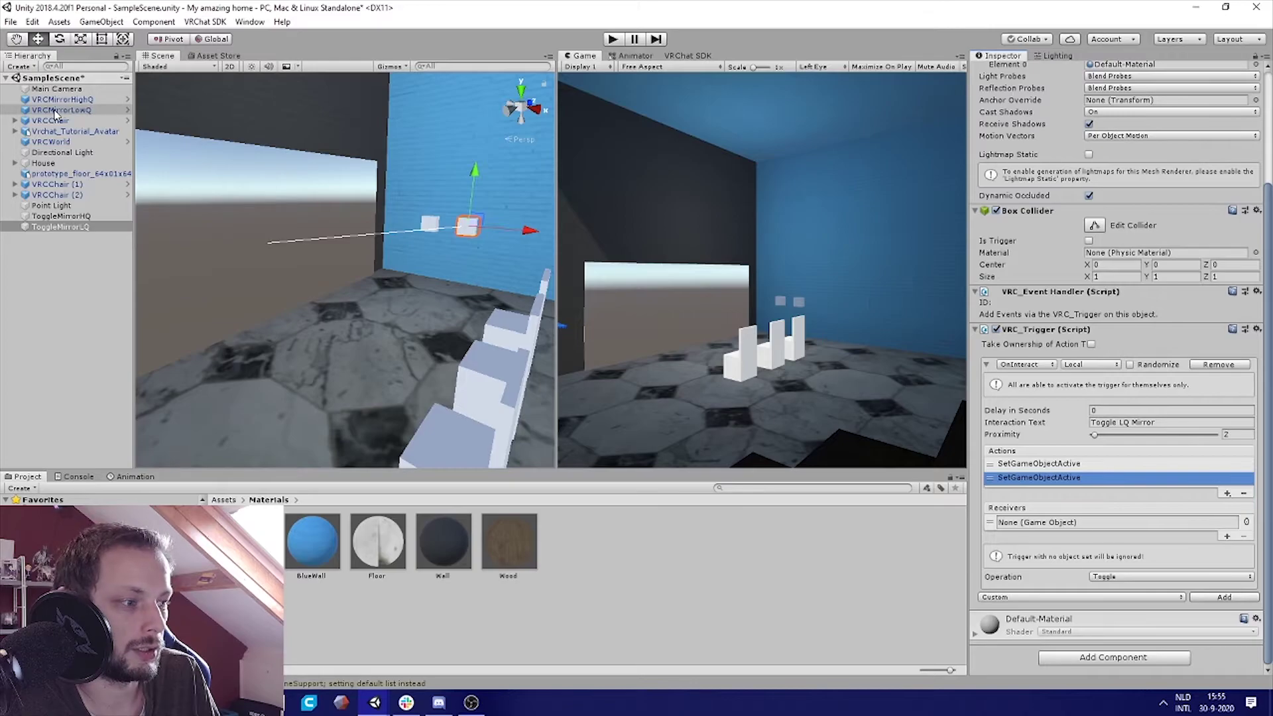
{"action": "left_click_drag", "start_coordinate": [60, 111], "coordinate": [1045, 351]}
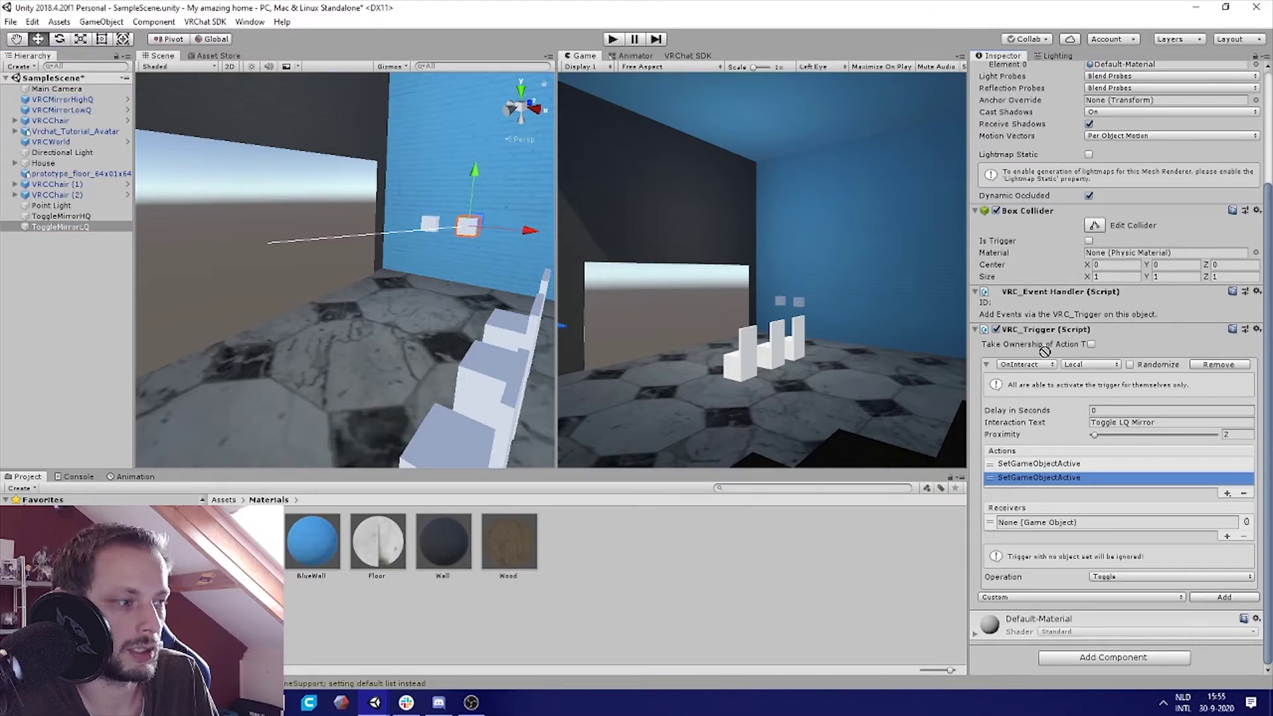
{"action": "left_click_drag", "start_coordinate": [1053, 530], "coordinate": [1054, 524]}
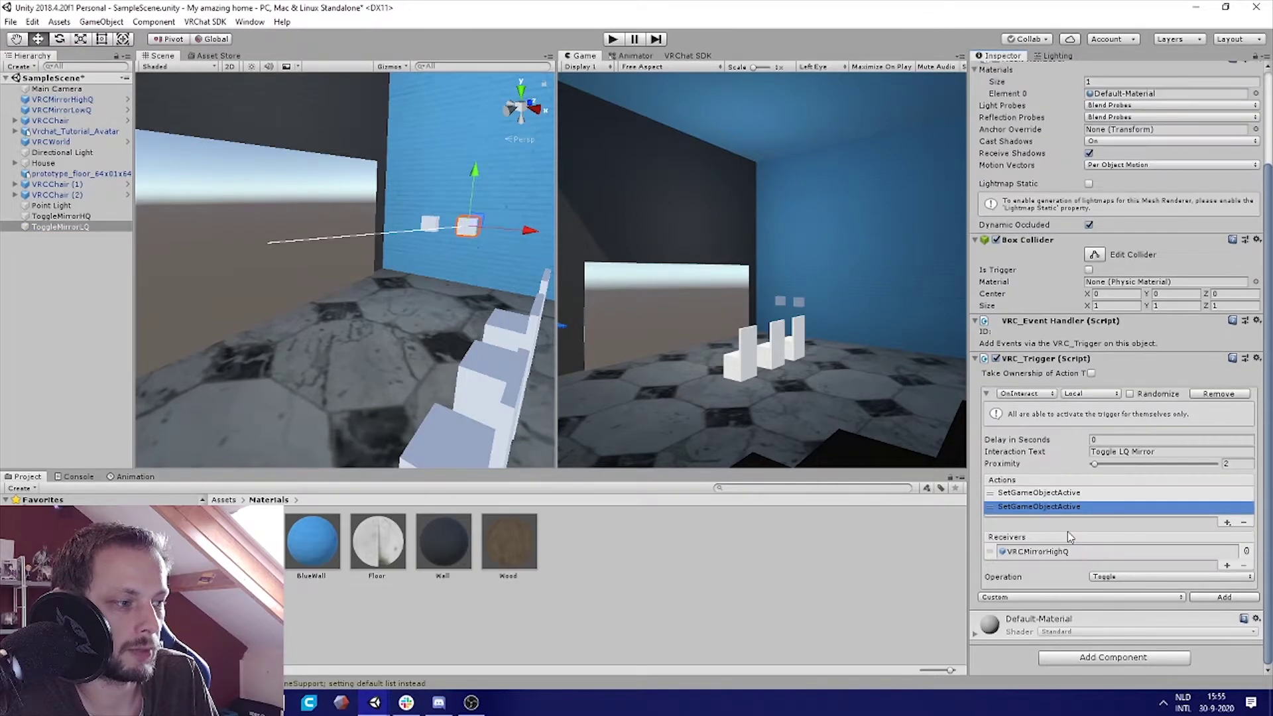
{"action": "left_click", "coordinate": [1111, 583]}
{"action": "left_click", "coordinate": [1124, 595]}
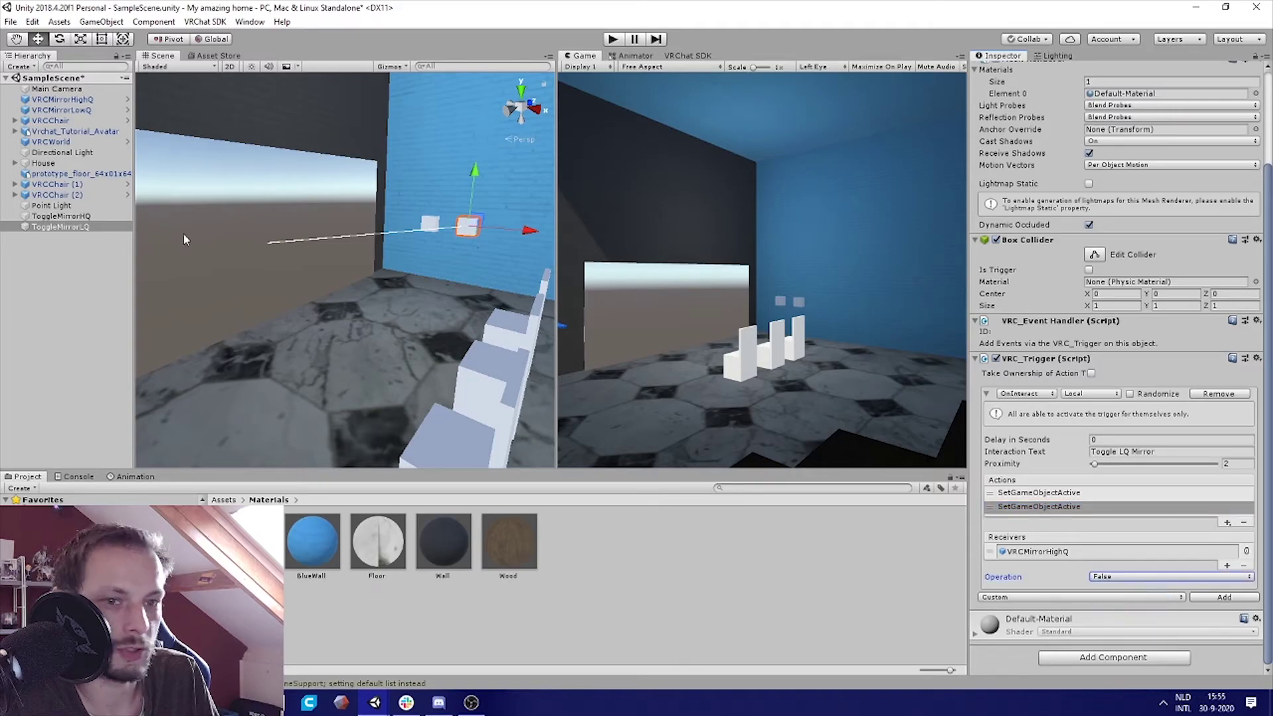
{"action": "left_click", "coordinate": [78, 217]}
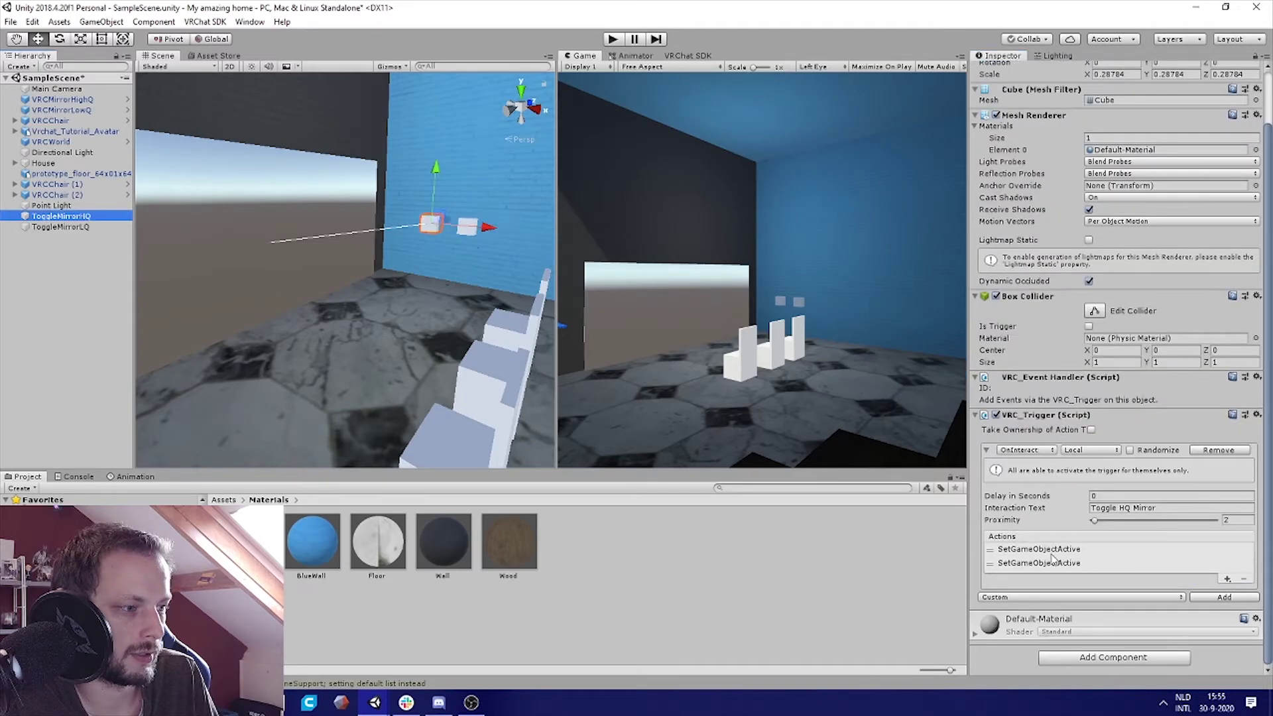
Step: Retarget ToggleMirrorHQ's second action from ToggleMirrorLQ to VRCMirrorLowQ, keeping operation False
{"action": "left_click", "coordinate": [1051, 563]}
{"action": "scroll", "coordinate": [1046, 562], "scroll_direction": "down", "scroll_amount": 2}
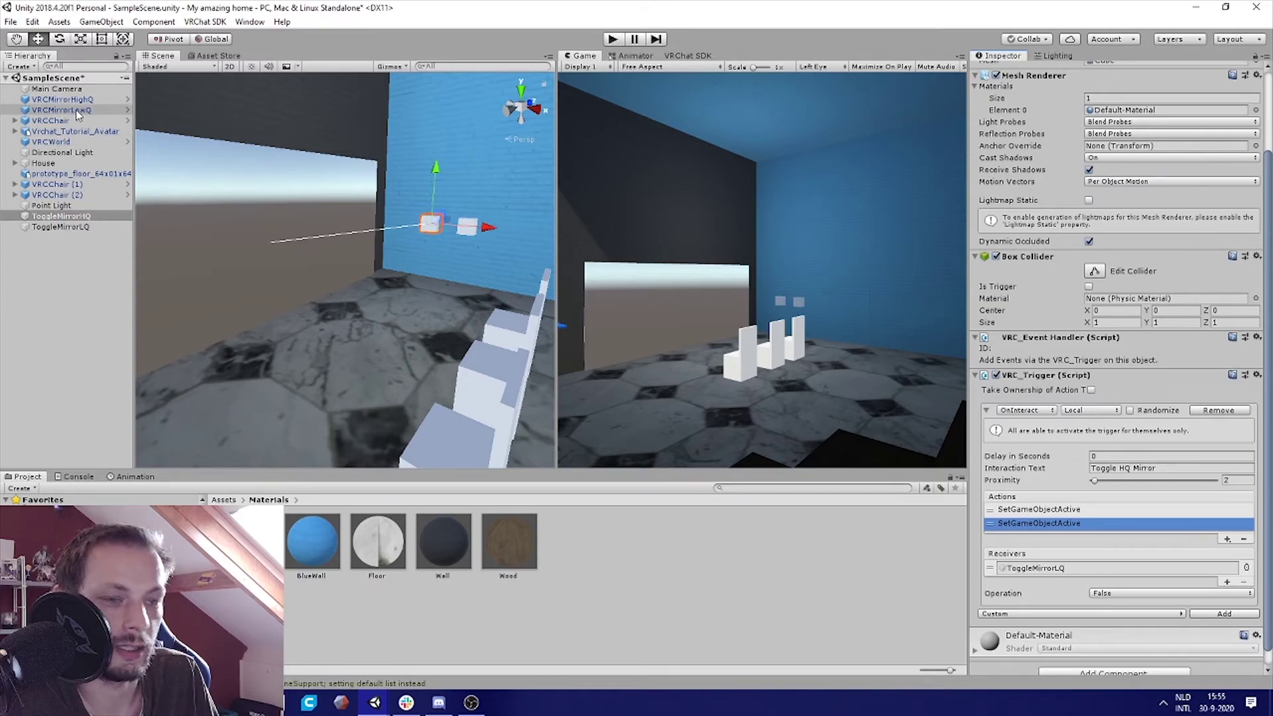
{"action": "left_click_drag", "start_coordinate": [78, 111], "coordinate": [1057, 568]}
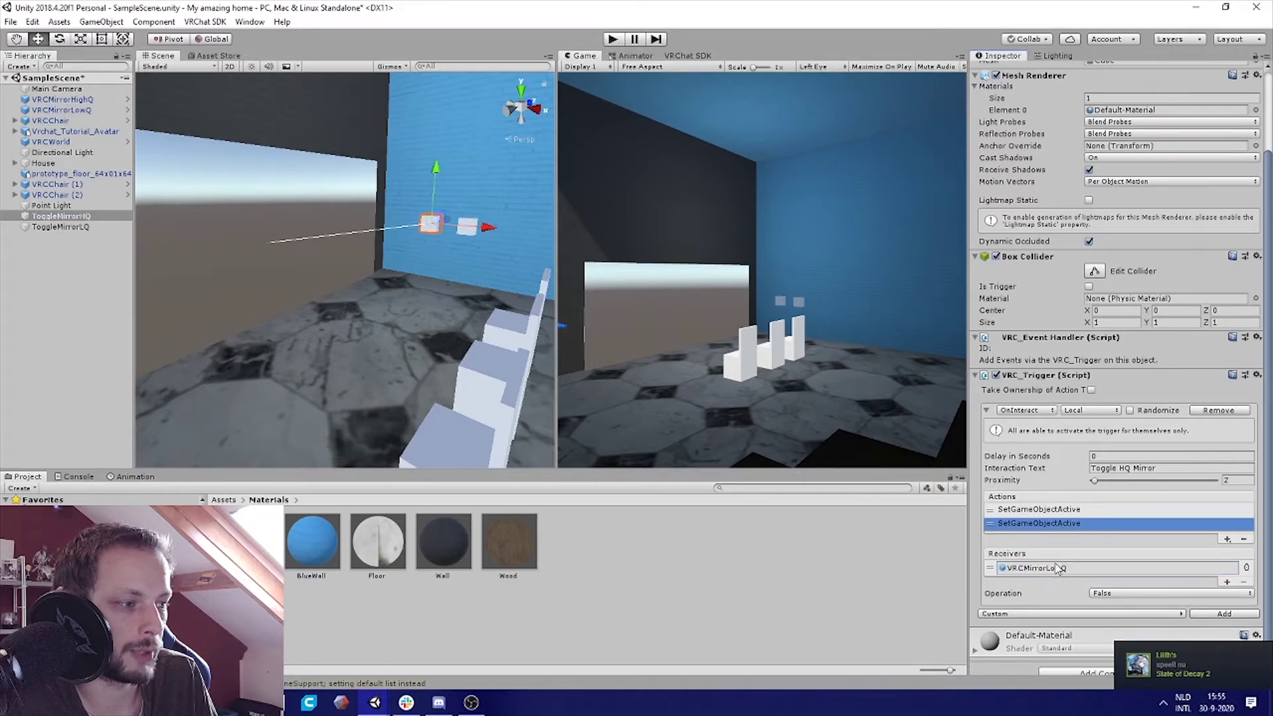
{"action": "left_click", "coordinate": [1061, 511]}
{"action": "left_click", "coordinate": [1067, 523]}
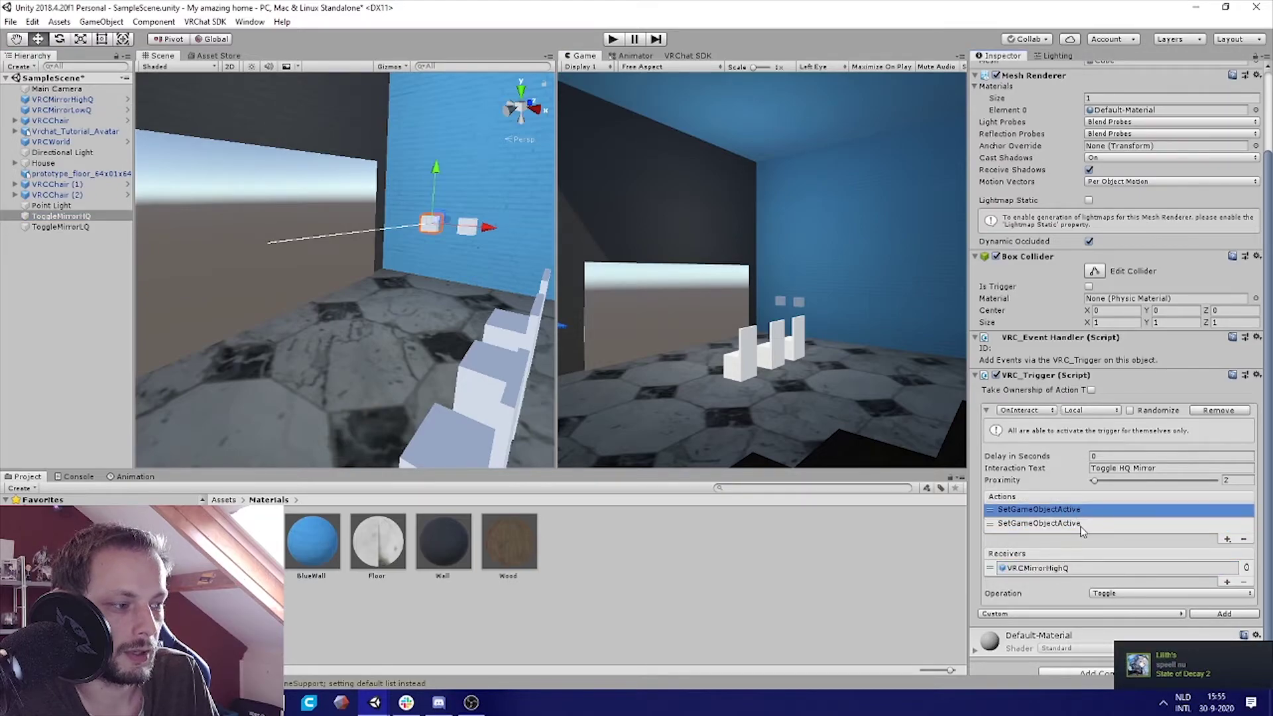
Step: Check that ToggleMirrorLQ's second action turns off VRCMirrorHighQ
{"action": "left_click", "coordinate": [73, 227]}
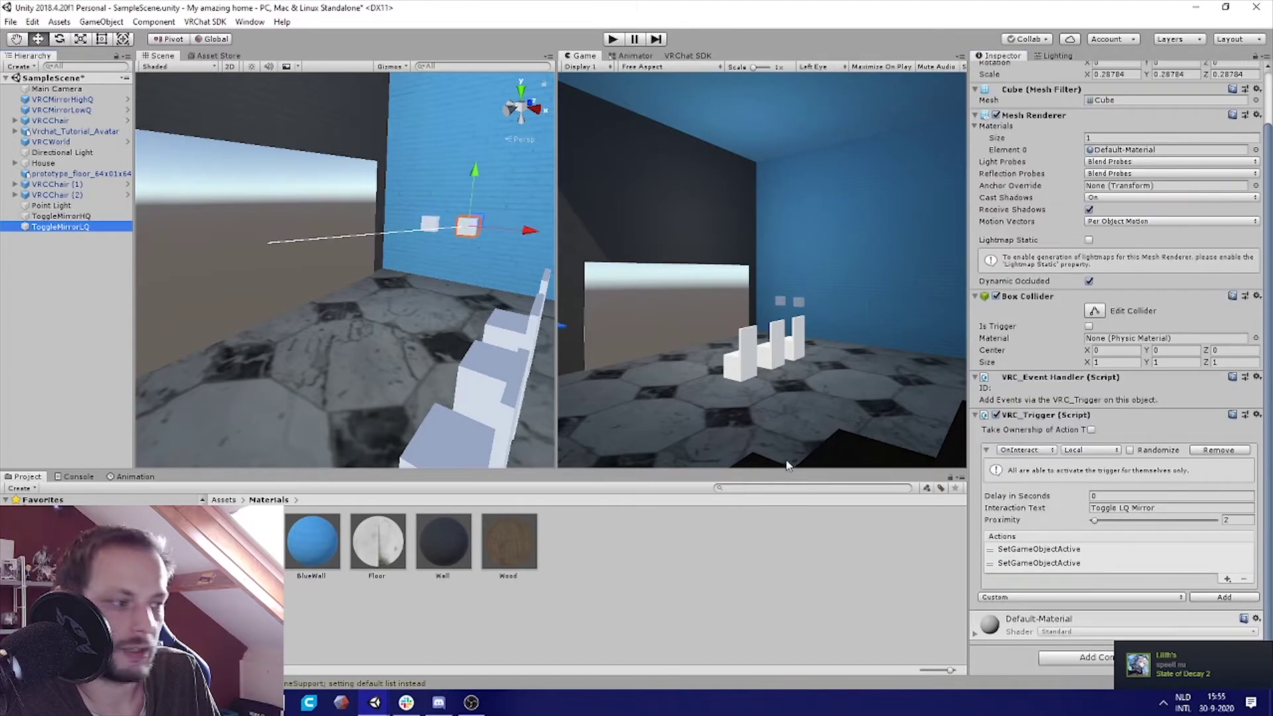
{"action": "left_click", "coordinate": [1040, 550]}
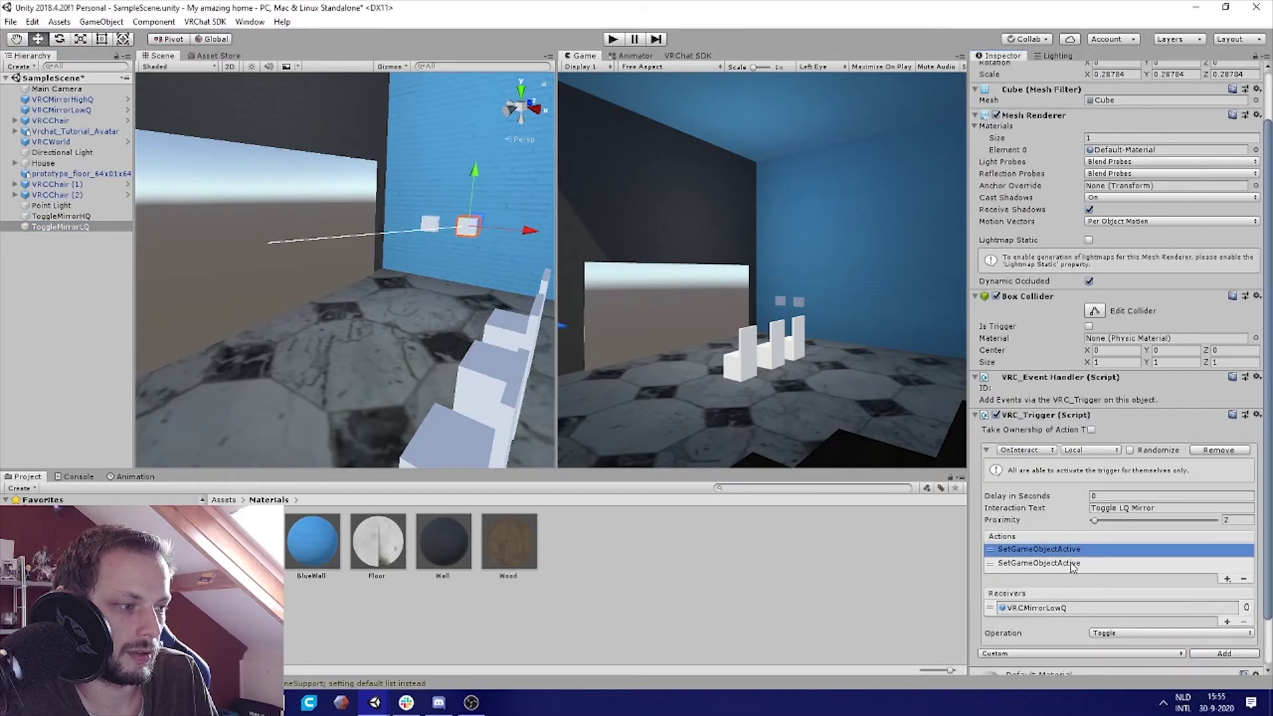
{"action": "left_click", "coordinate": [1071, 565]}
{"action": "left_click", "coordinate": [1064, 555]}
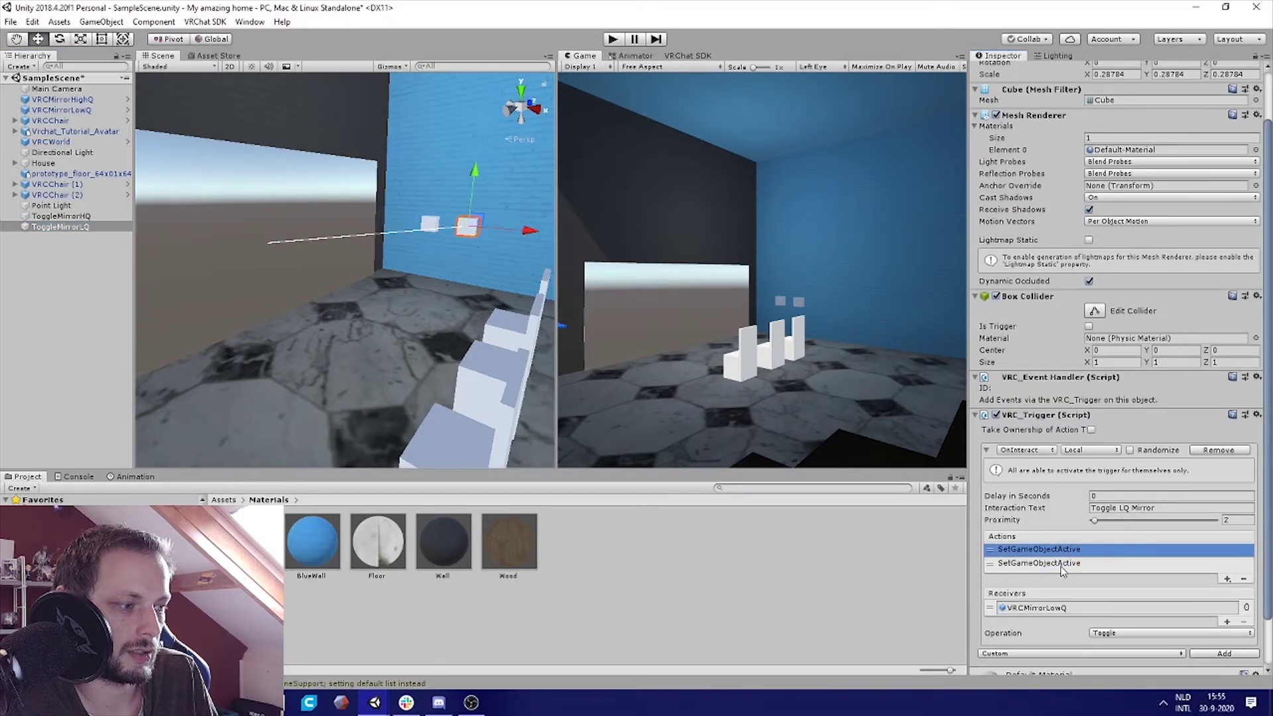
{"action": "left_click", "coordinate": [1062, 565]}
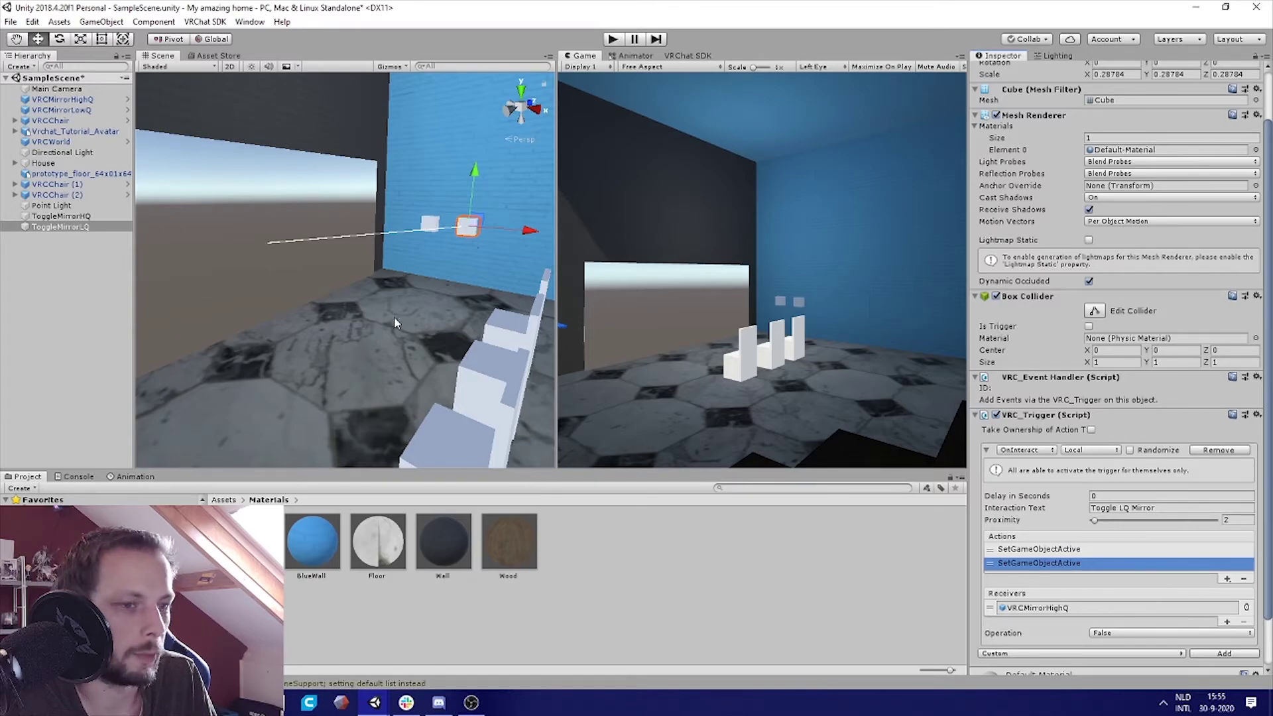
Step: Set VRCMirrorHighQ and VRCMirrorLowQ inactive together, then save the scene from the File menu
{"action": "left_click", "coordinate": [57, 89]}
{"action": "left_click", "coordinate": [67, 100]}
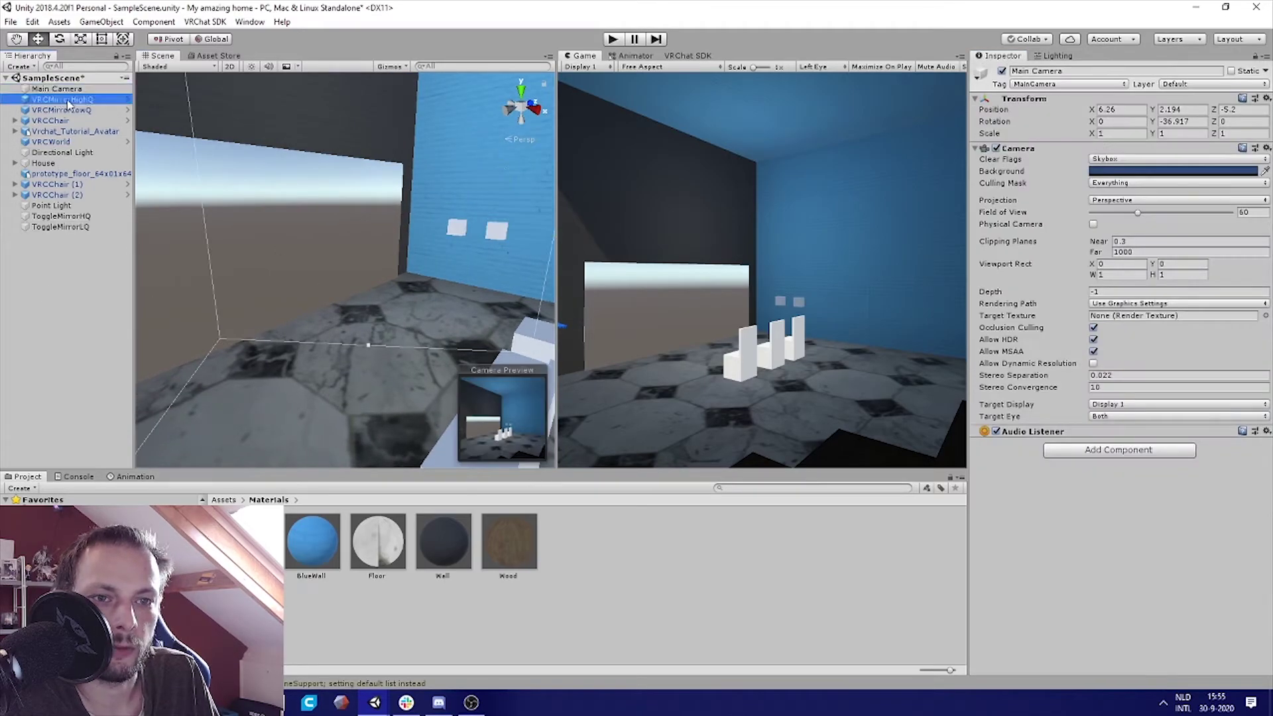
{"action": "left_click", "coordinate": [62, 110], "text": "shift"}
{"action": "left_click", "coordinate": [1000, 71]}
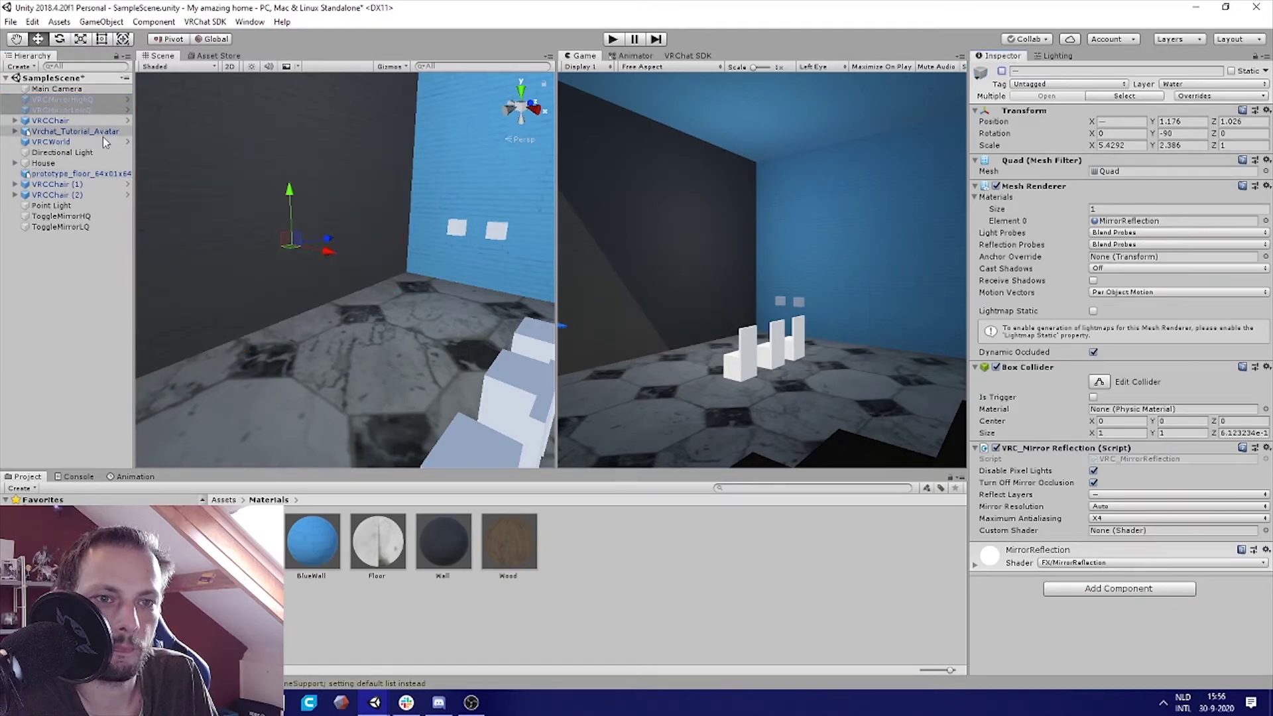
{"action": "right_click_drag", "start_coordinate": [464, 285], "coordinate": [407, 287]}
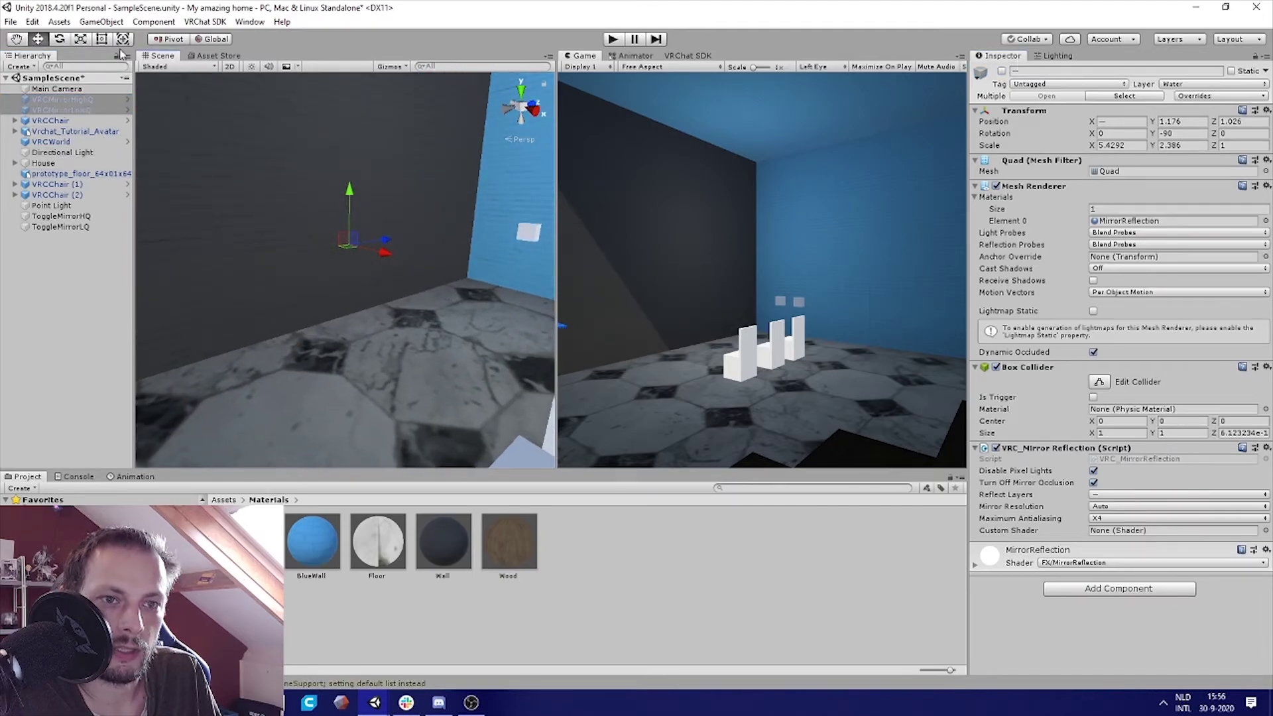
{"action": "left_click", "coordinate": [15, 22]}
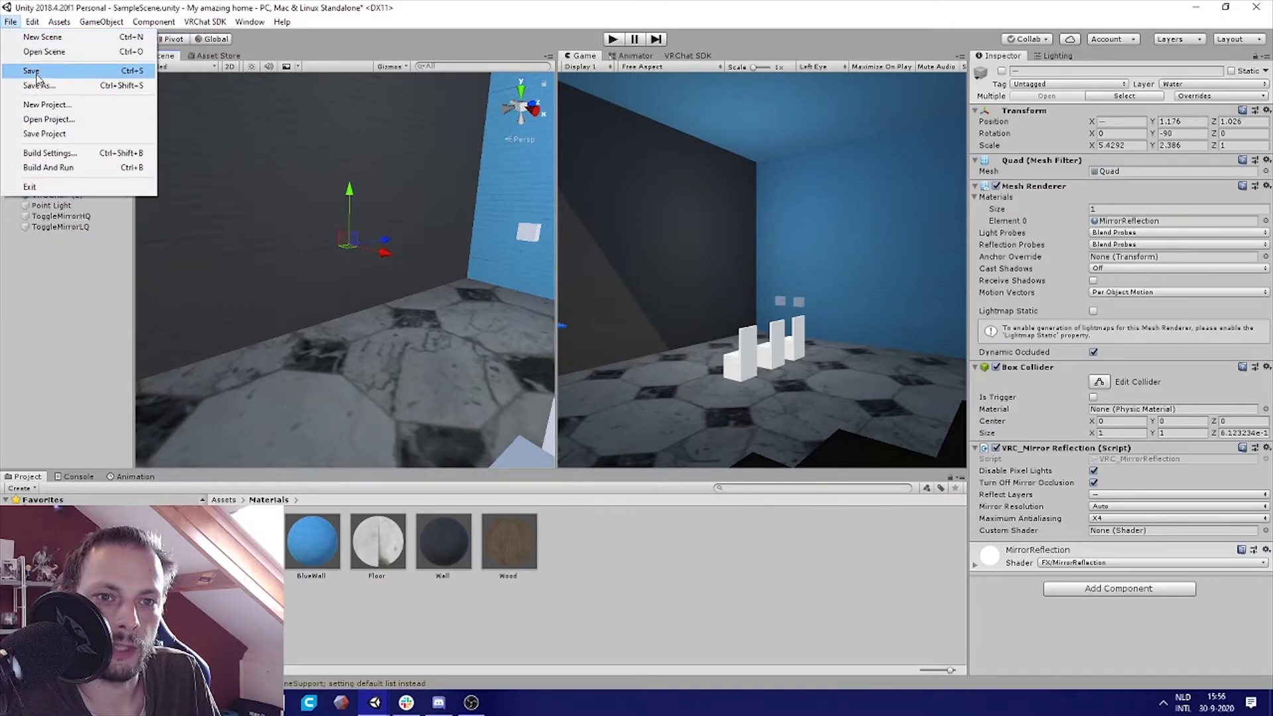
{"action": "left_click", "coordinate": [39, 71]}
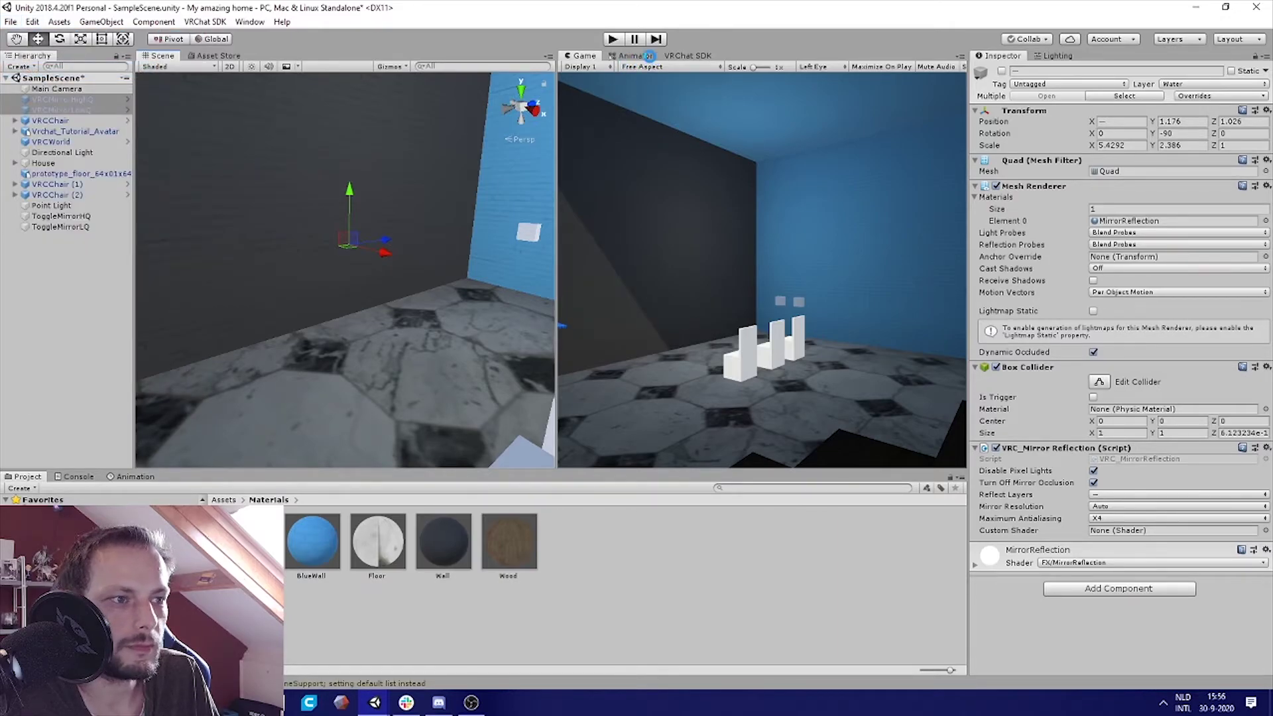
Step: Sign in to the VRChat SDK and run Build & Publish for Windows
{"action": "left_click", "coordinate": [682, 55]}
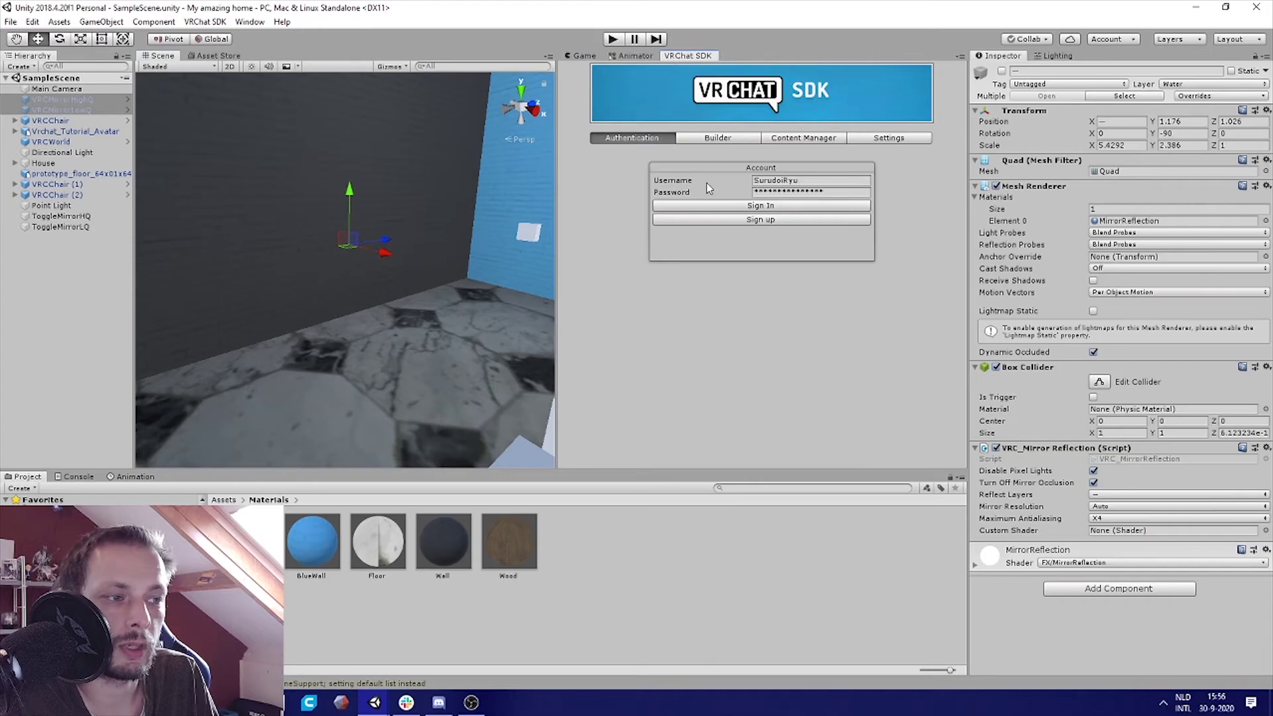
{"action": "left_click", "coordinate": [747, 205]}
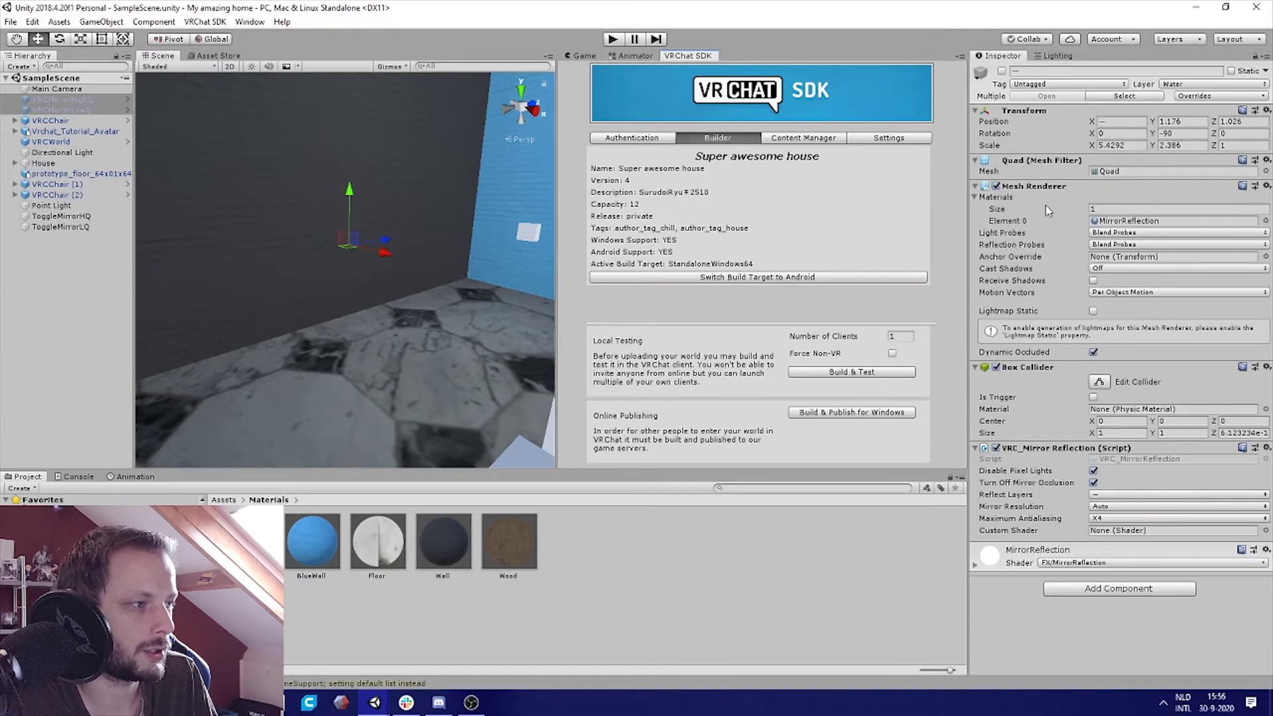
{"action": "left_click", "coordinate": [850, 412]}
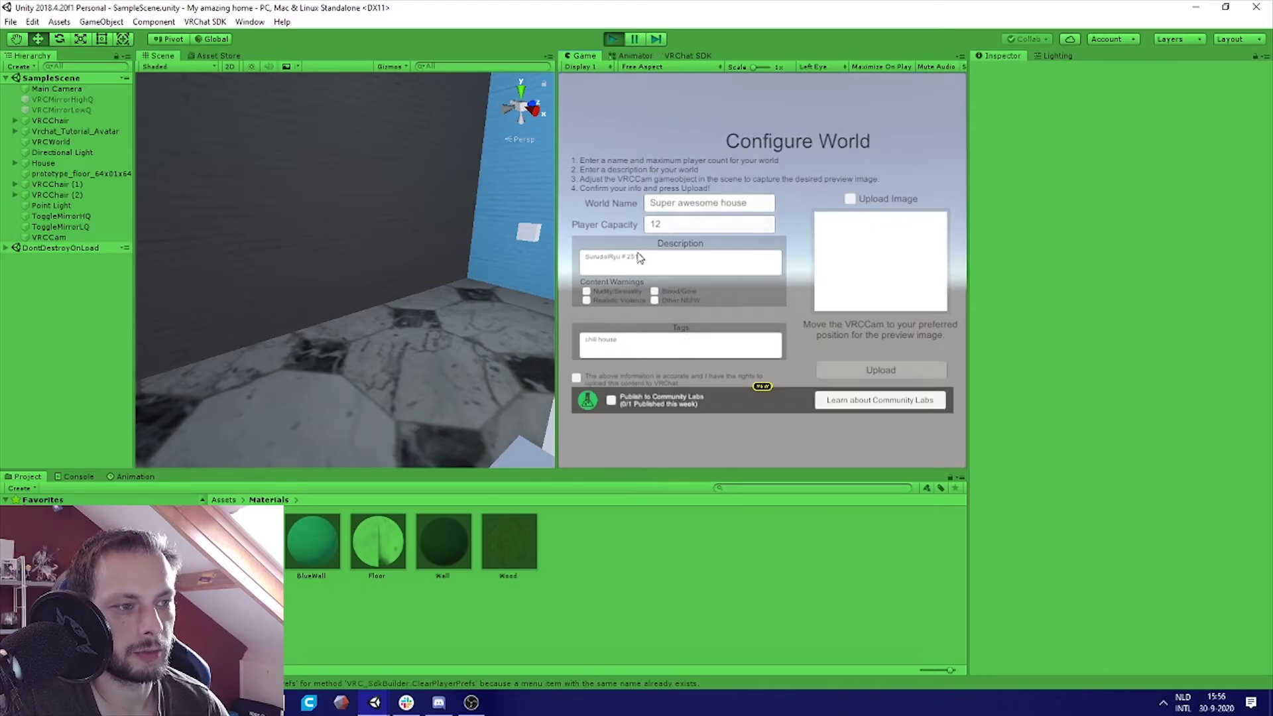
Step: Confirm the world information is accurate and upload Super awesome house as a private world
{"action": "left_click_drag", "start_coordinate": [560, 211], "coordinate": [436, 212]}
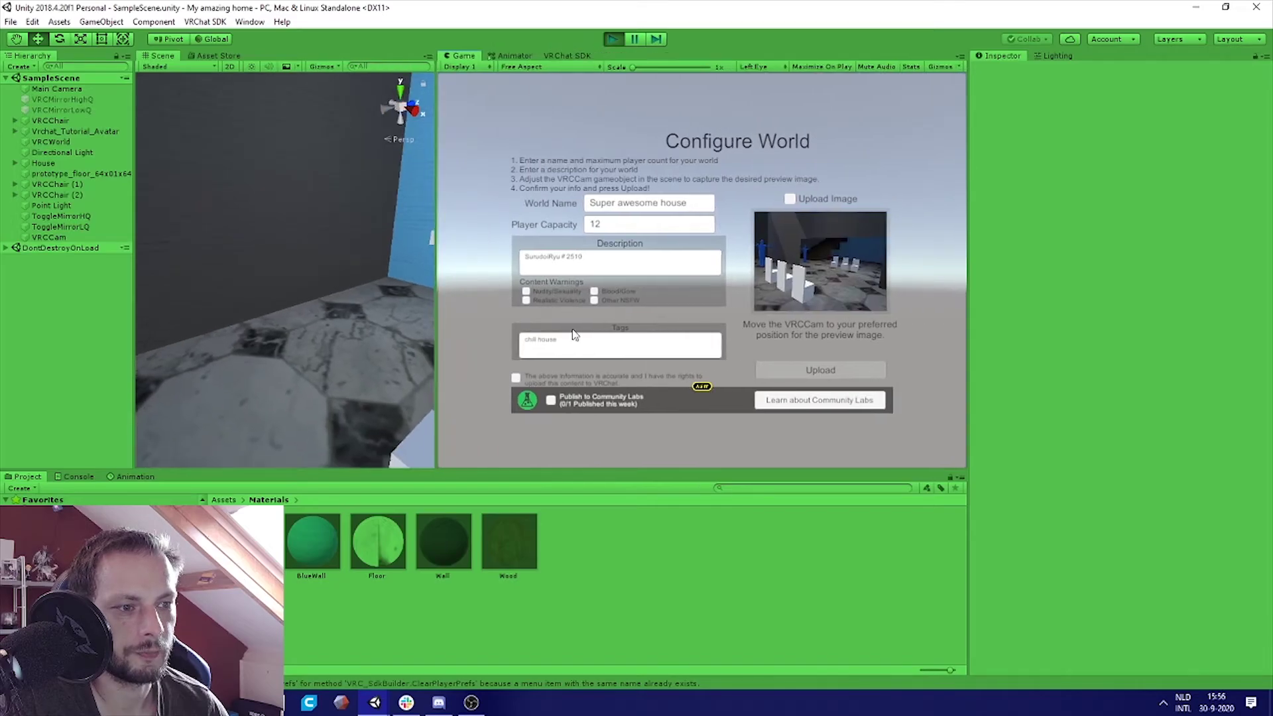
{"action": "left_click", "coordinate": [515, 378]}
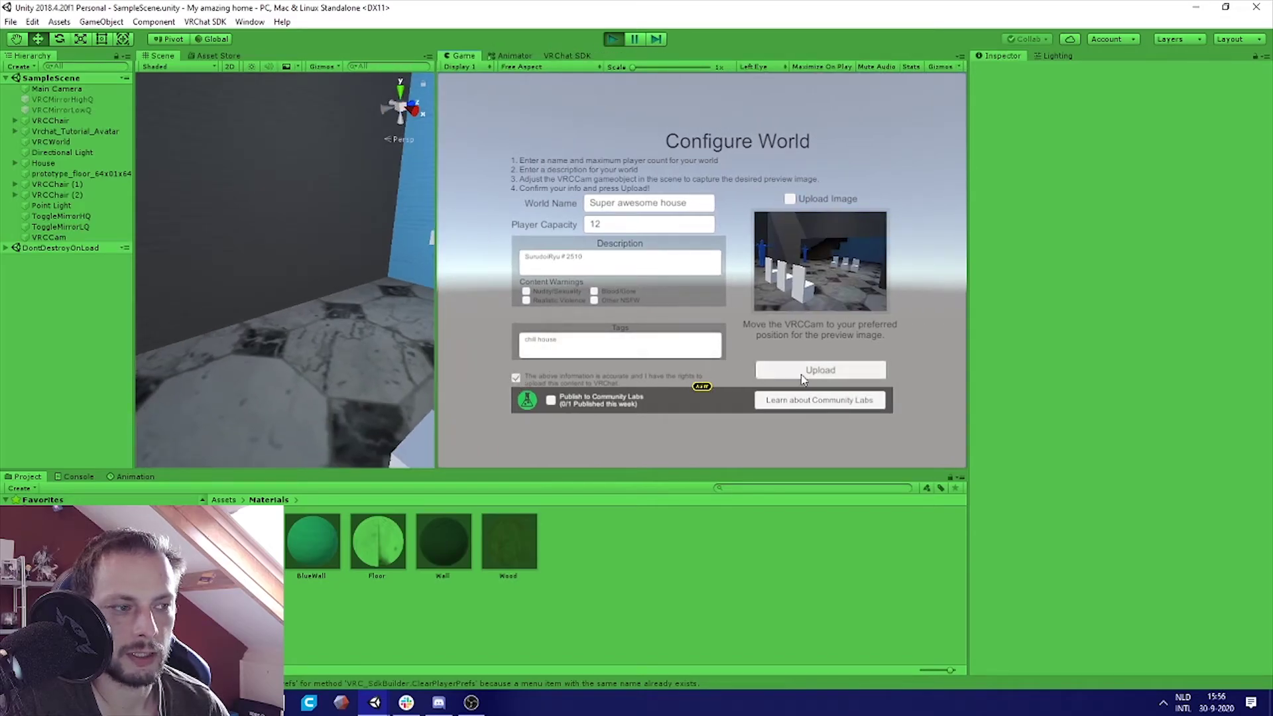
{"action": "left_click", "coordinate": [810, 372]}
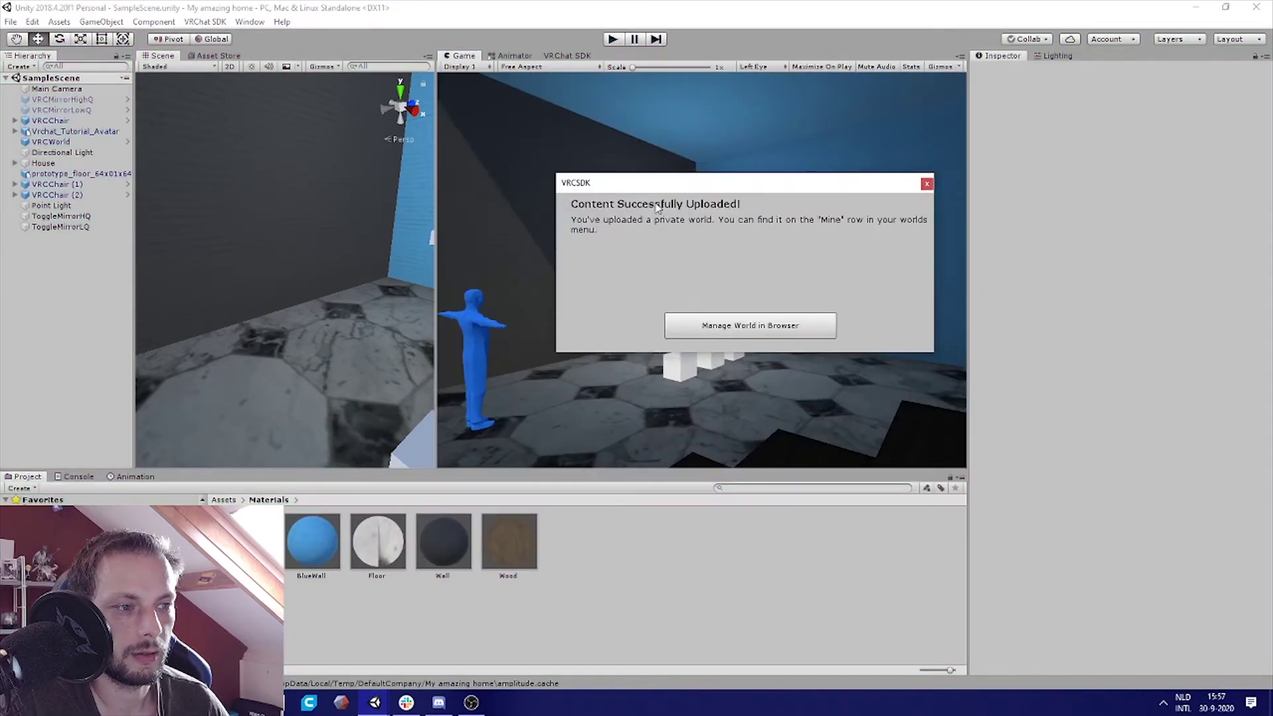
{"action": "left_click", "coordinate": [926, 185]}
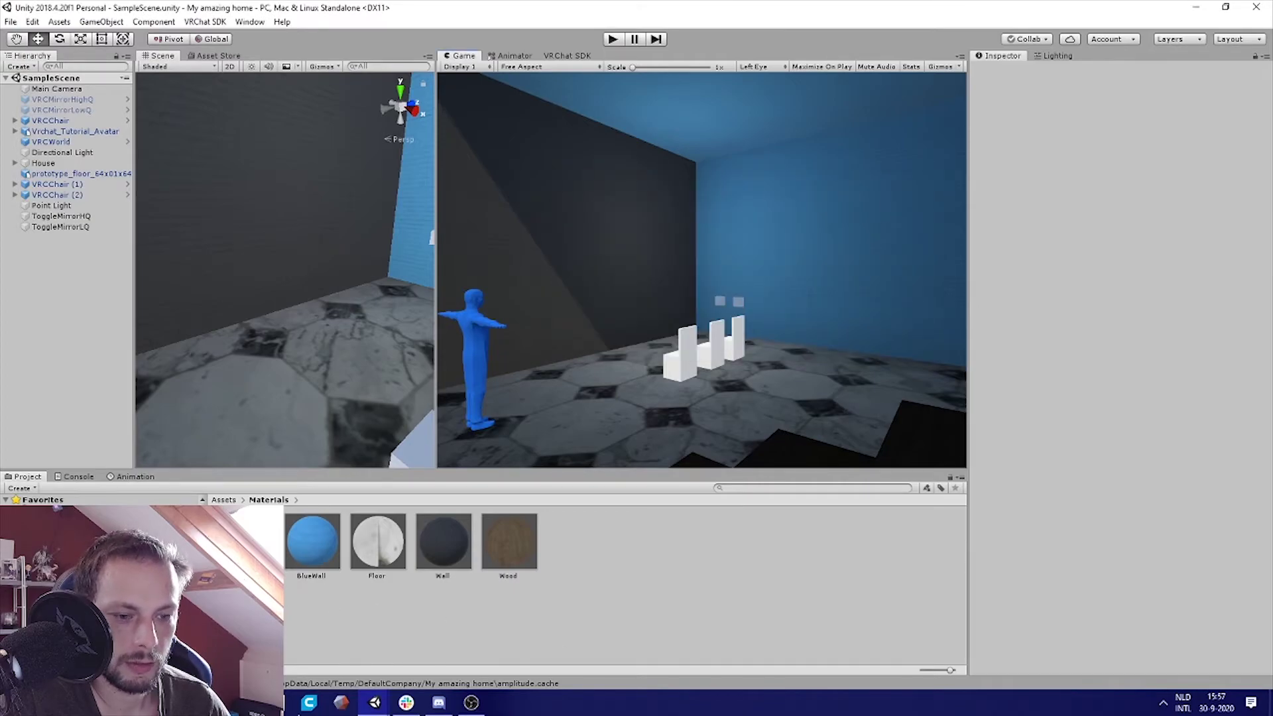
{"action": "right_click", "coordinate": [212, 703]}
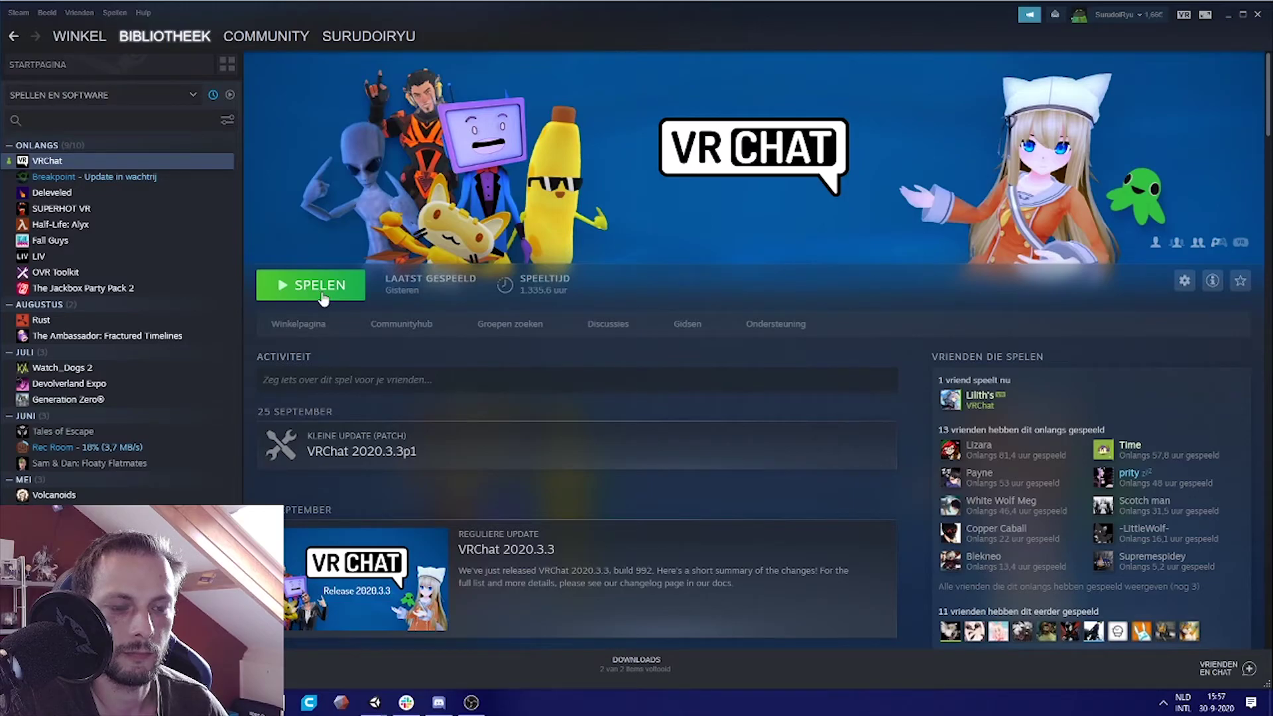
Step: Launch VRChat from Steam in Desktop (Non-VR) mode and scroll its Worlds menu to Mine
{"action": "left_click", "coordinate": [322, 298]}
{"action": "left_click", "coordinate": [596, 354]}
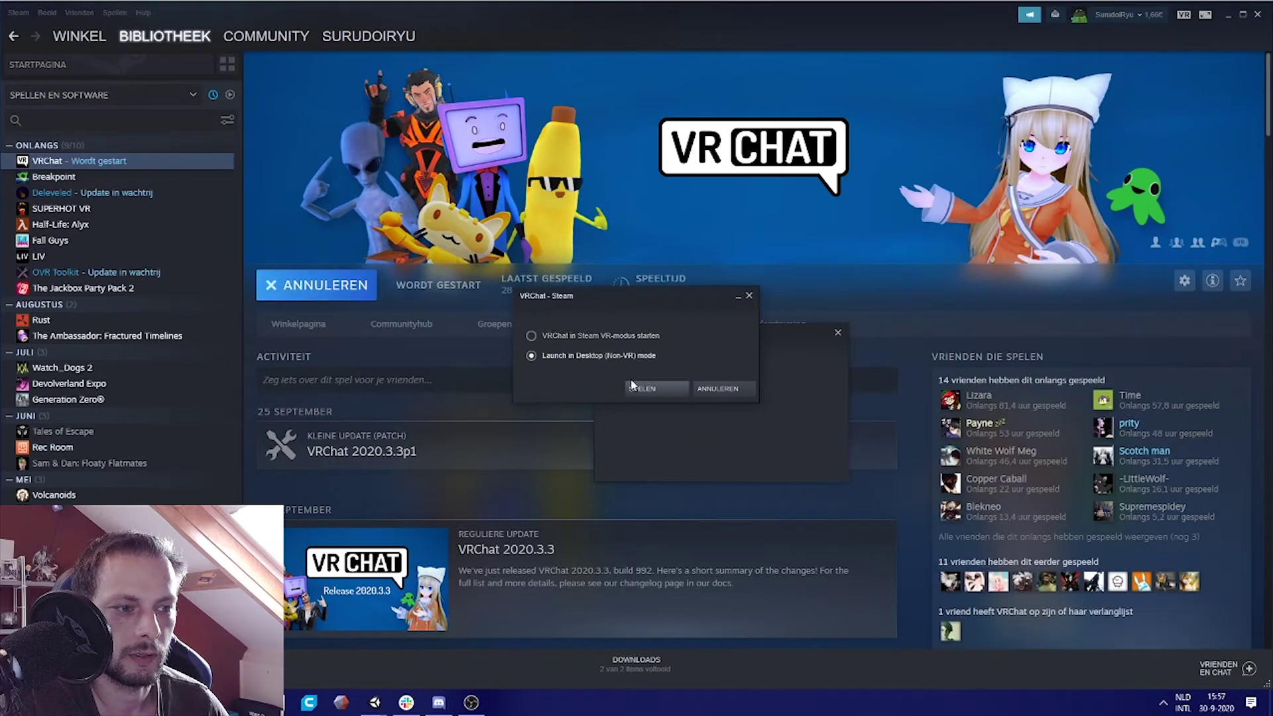
{"action": "left_click", "coordinate": [652, 390]}
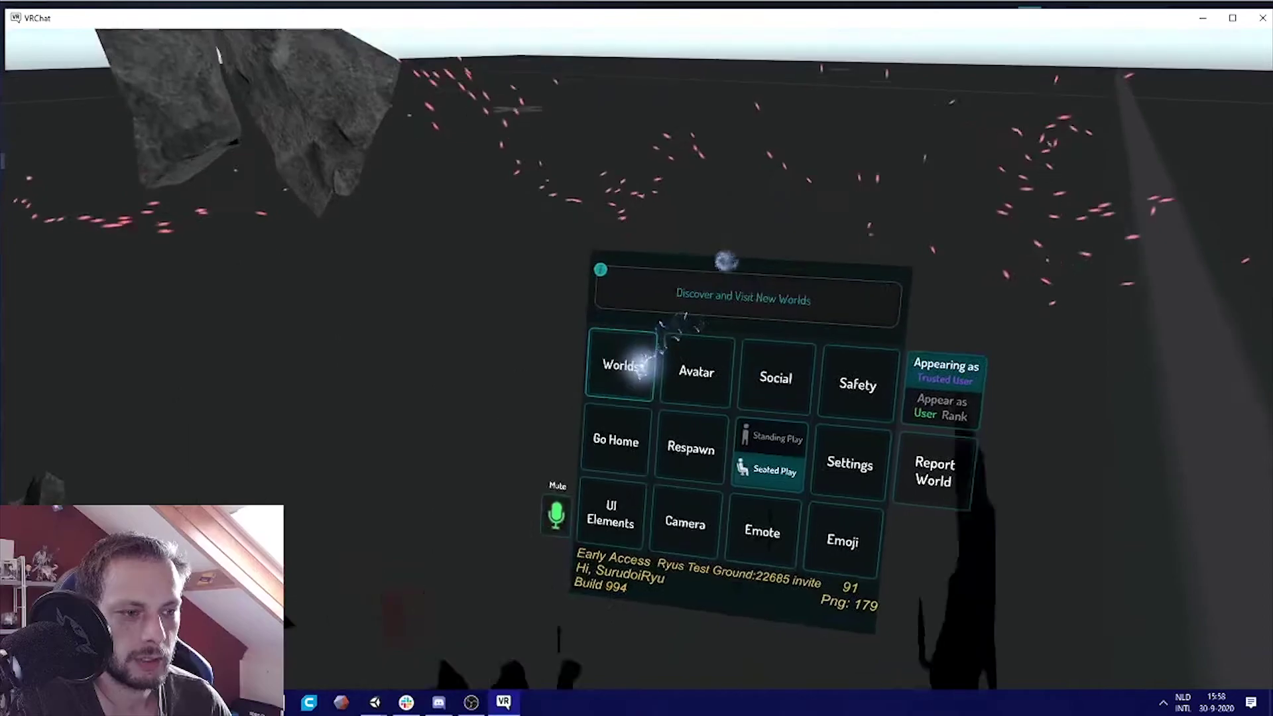
{"action": "left_click", "coordinate": [619, 364]}
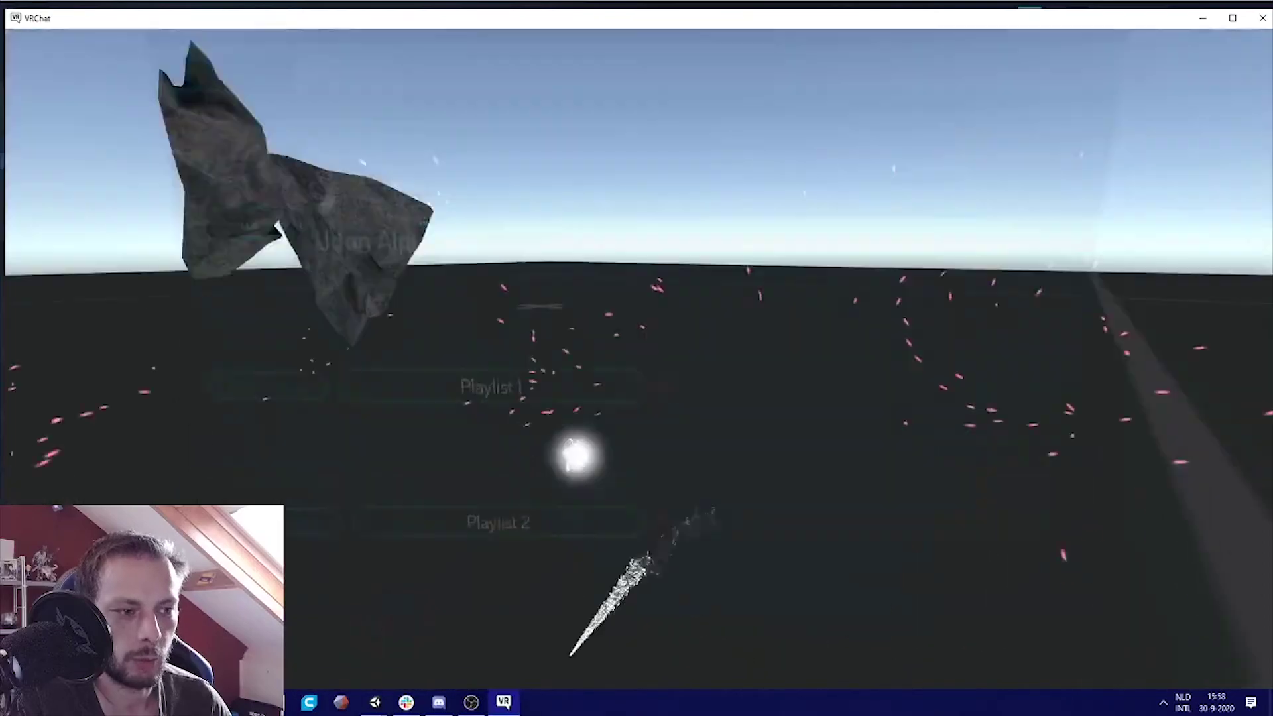
{"action": "scroll", "coordinate": [636, 397], "scroll_direction": "down", "scroll_amount": 15}
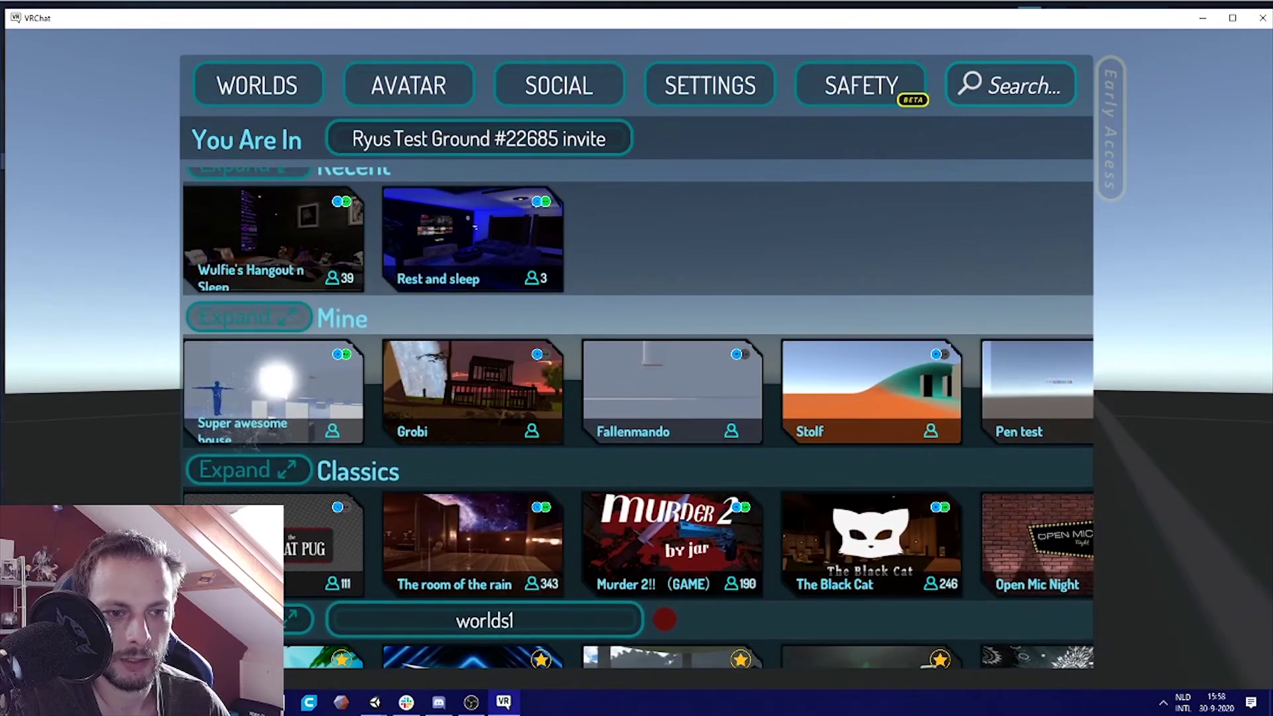
Step: Select Super awesome house in the Mine row and go into the world
{"action": "left_click", "coordinate": [271, 383]}
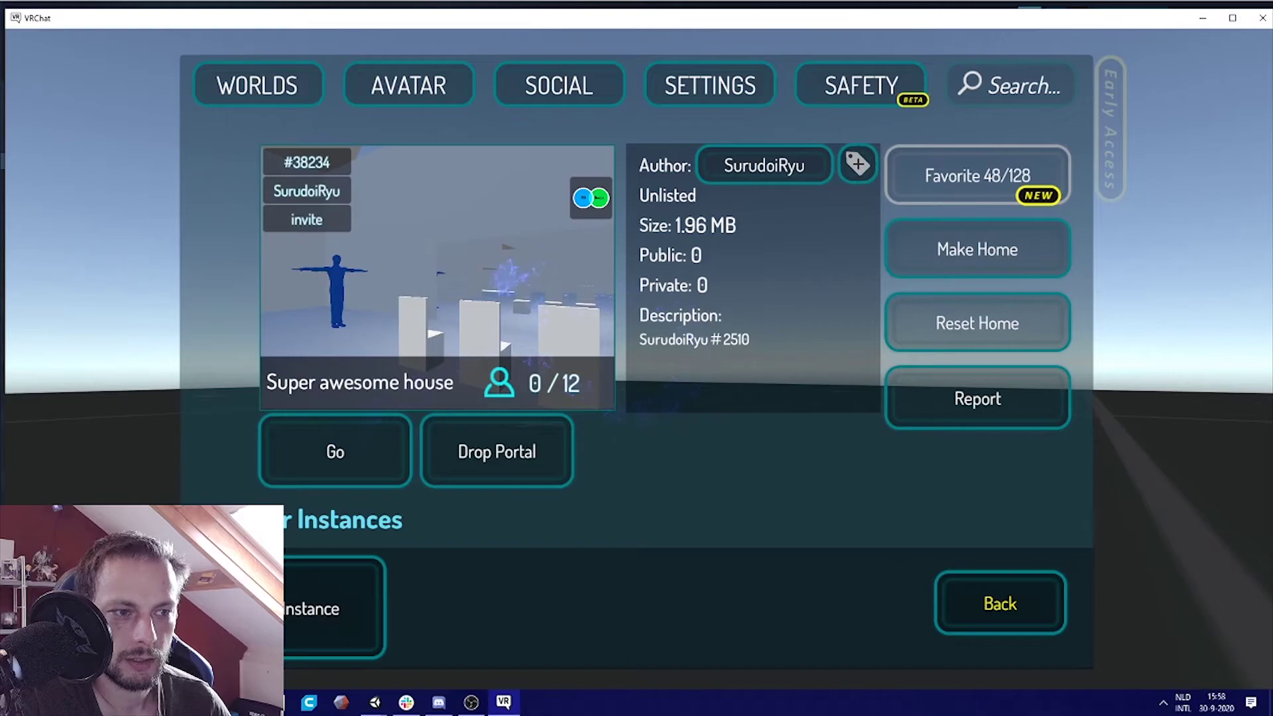
{"action": "left_click", "coordinate": [351, 452]}
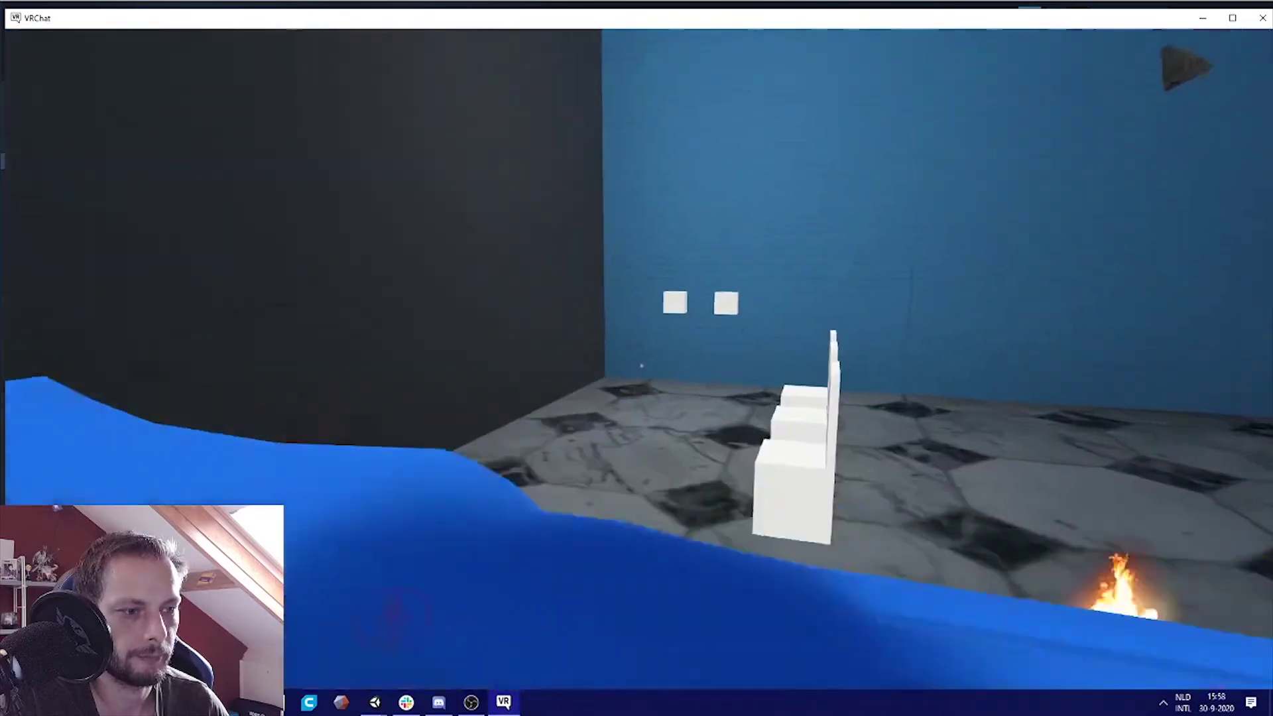
Step: Walk up to the wall cubes and switch on the HQ mirror
{"action": "key", "text": "w"}
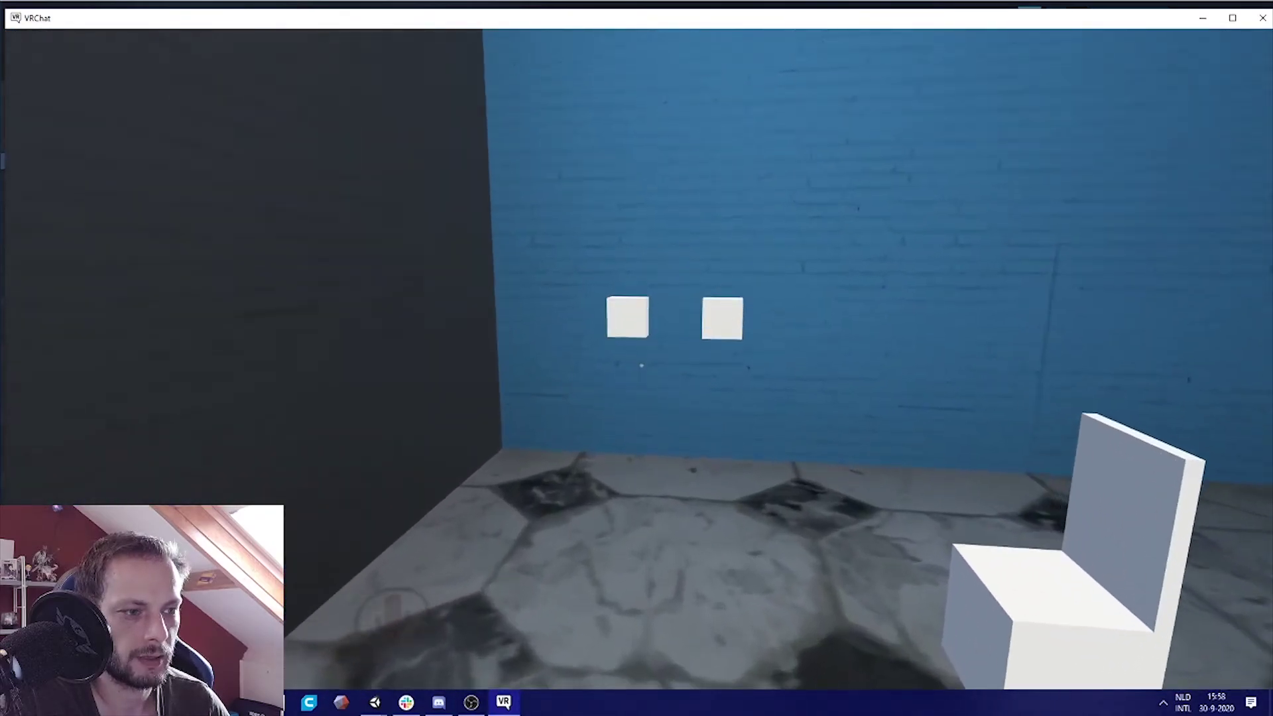
{"action": "key", "text": "w"}
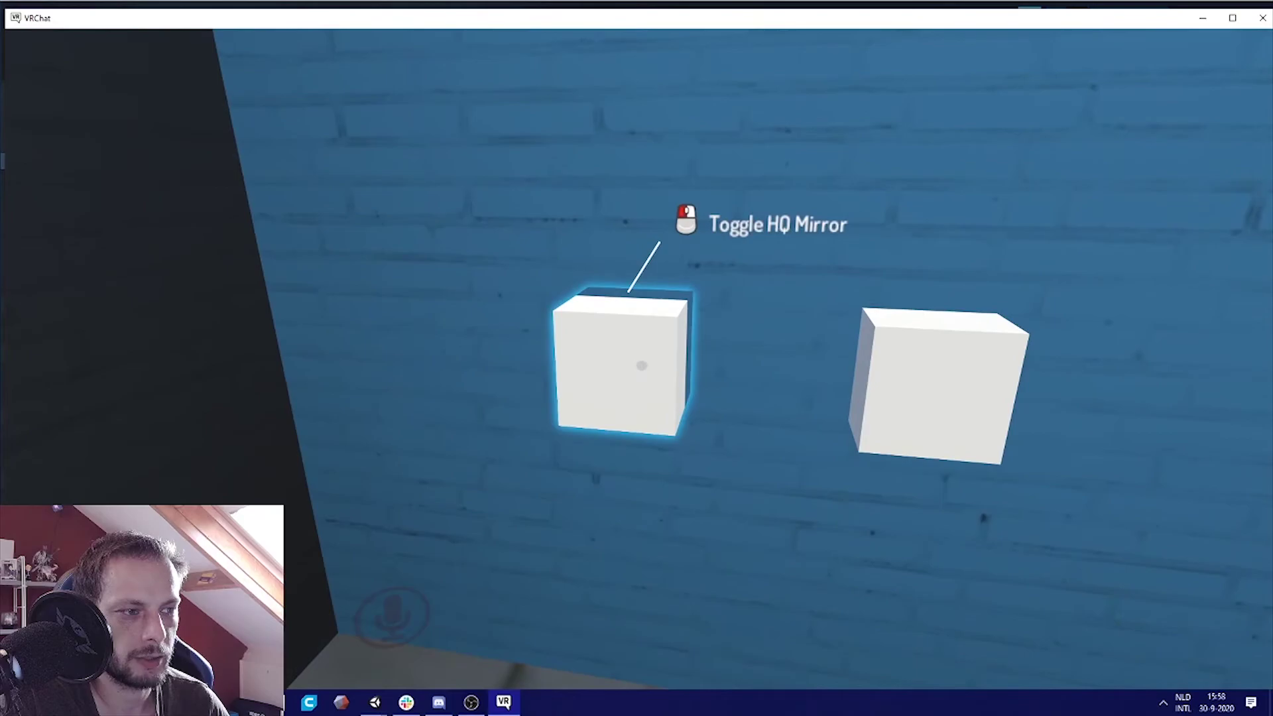
{"action": "key", "text": "d"}
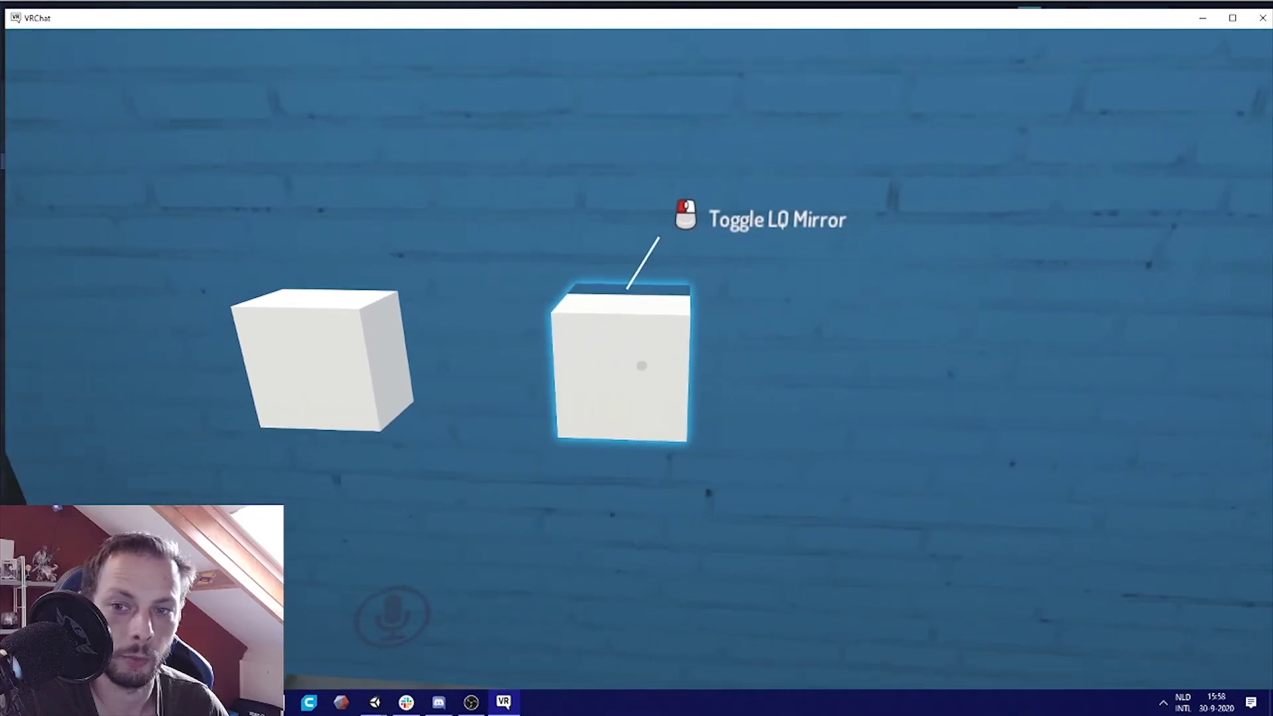
{"action": "mouse_move", "coordinate": [641, 366]}
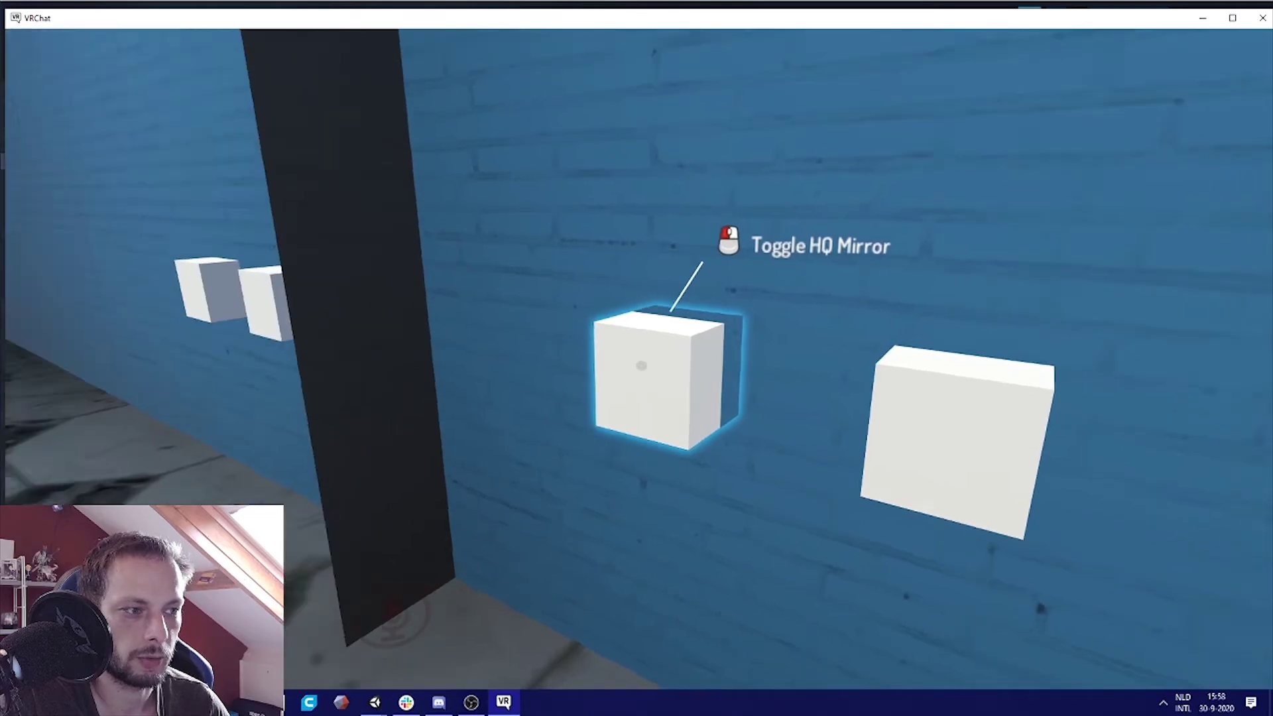
{"action": "left_click", "coordinate": [641, 365]}
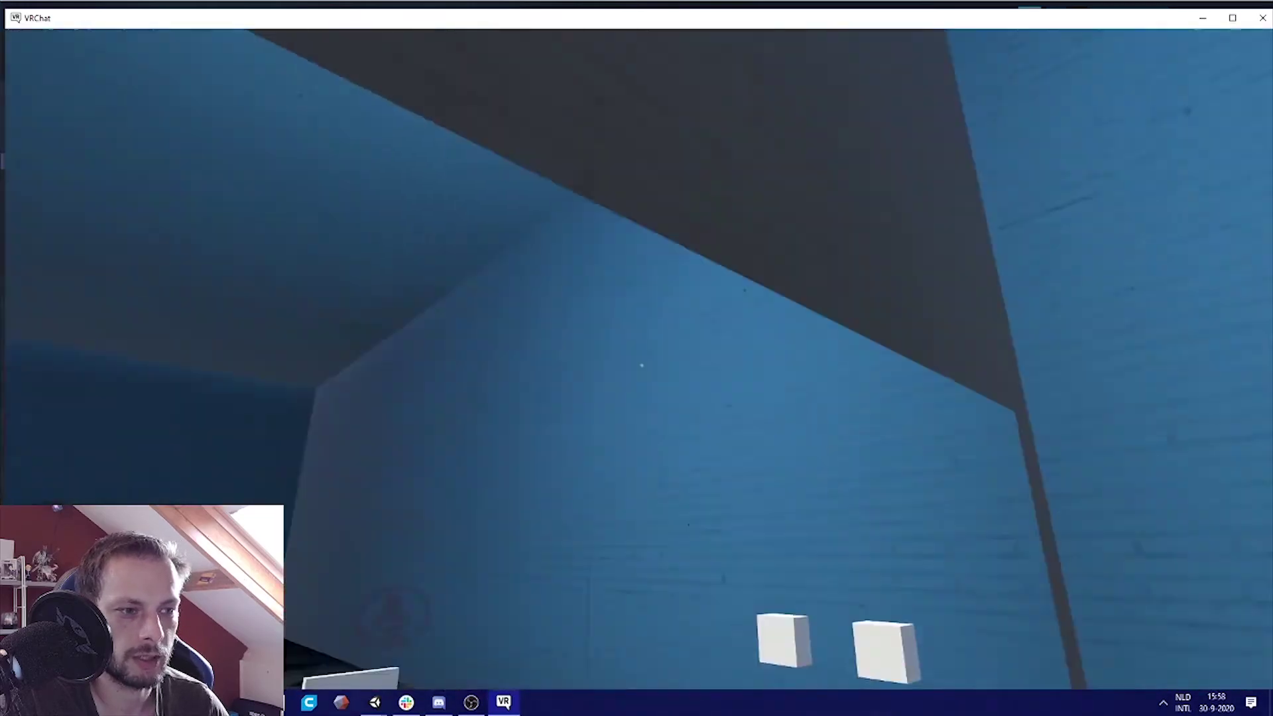
Step: Check the reflection up close, then switch on the LQ mirror
{"action": "mouse_move", "coordinate": [641, 365]}
{"action": "key", "text": "w"}
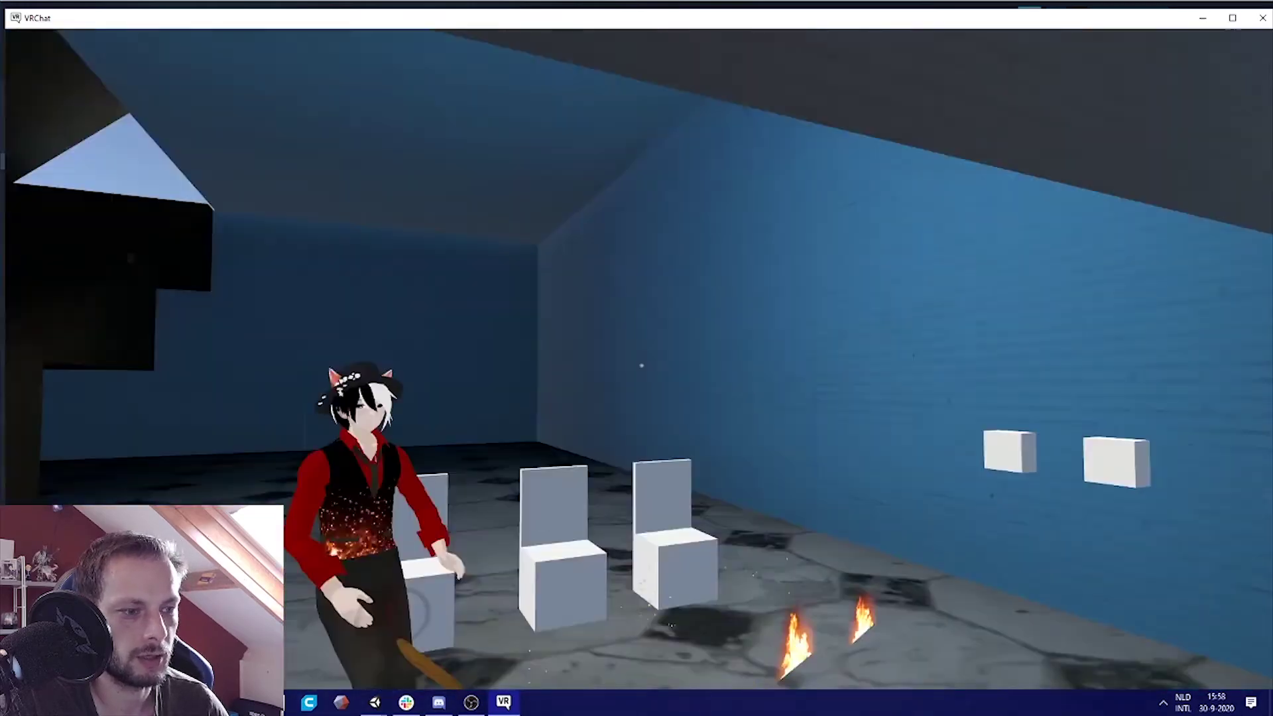
{"action": "key", "text": "w"}
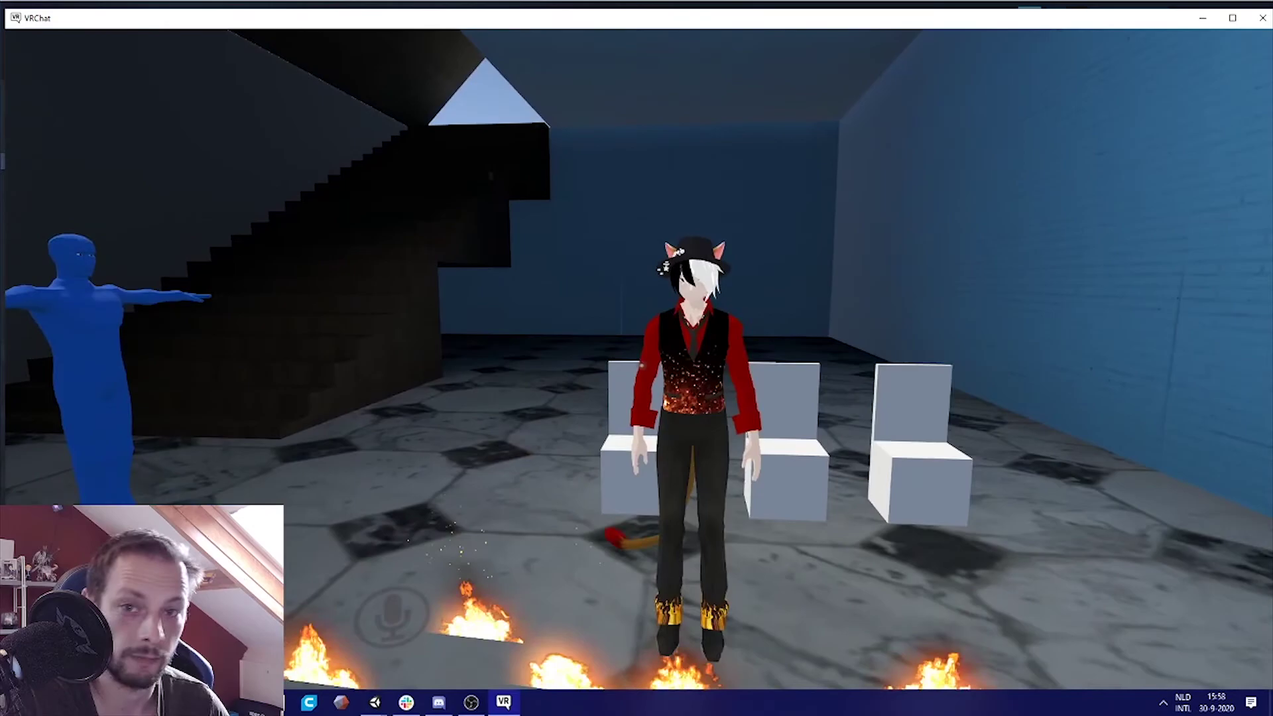
{"action": "key", "text": "d"}
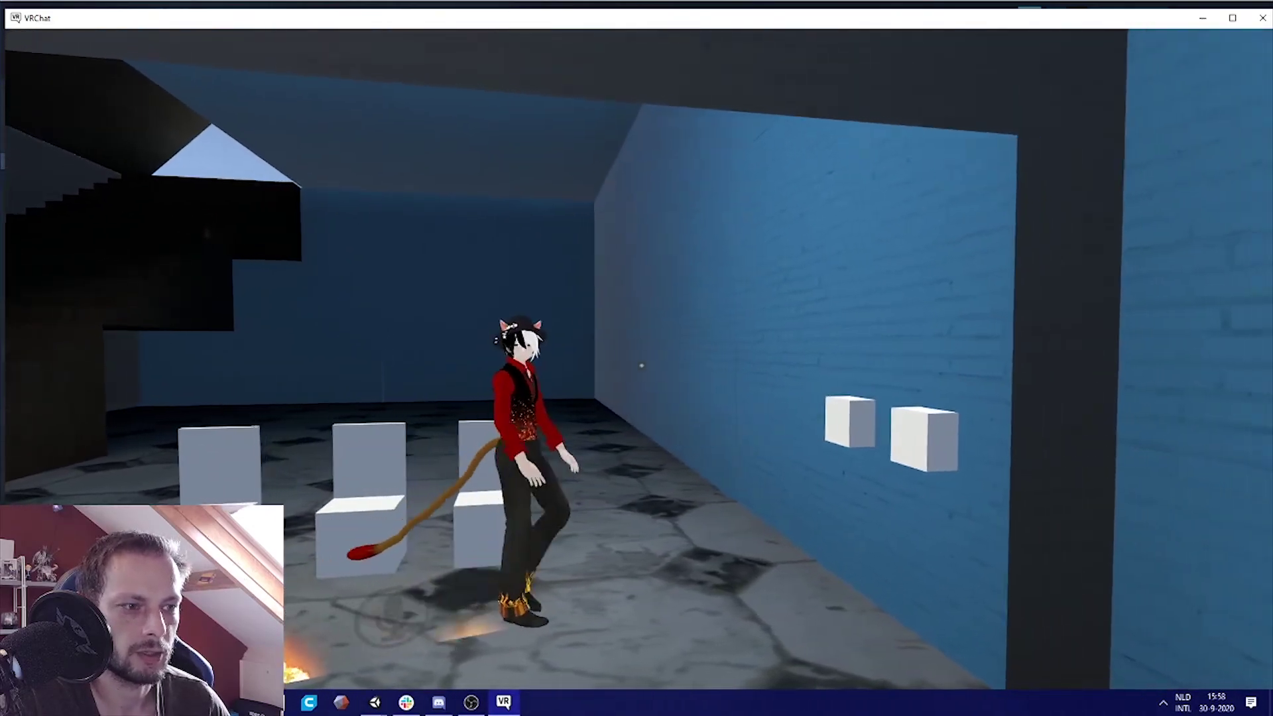
{"action": "key", "text": "d"}
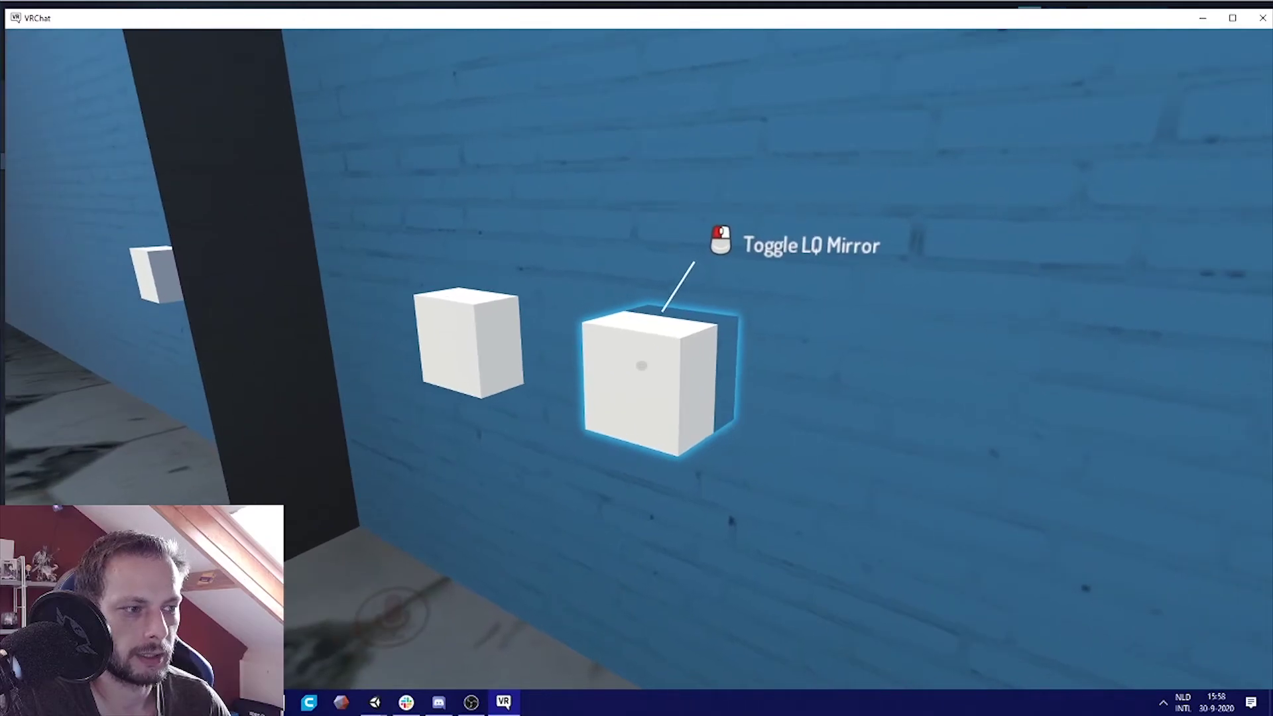
{"action": "left_click", "coordinate": [641, 366]}
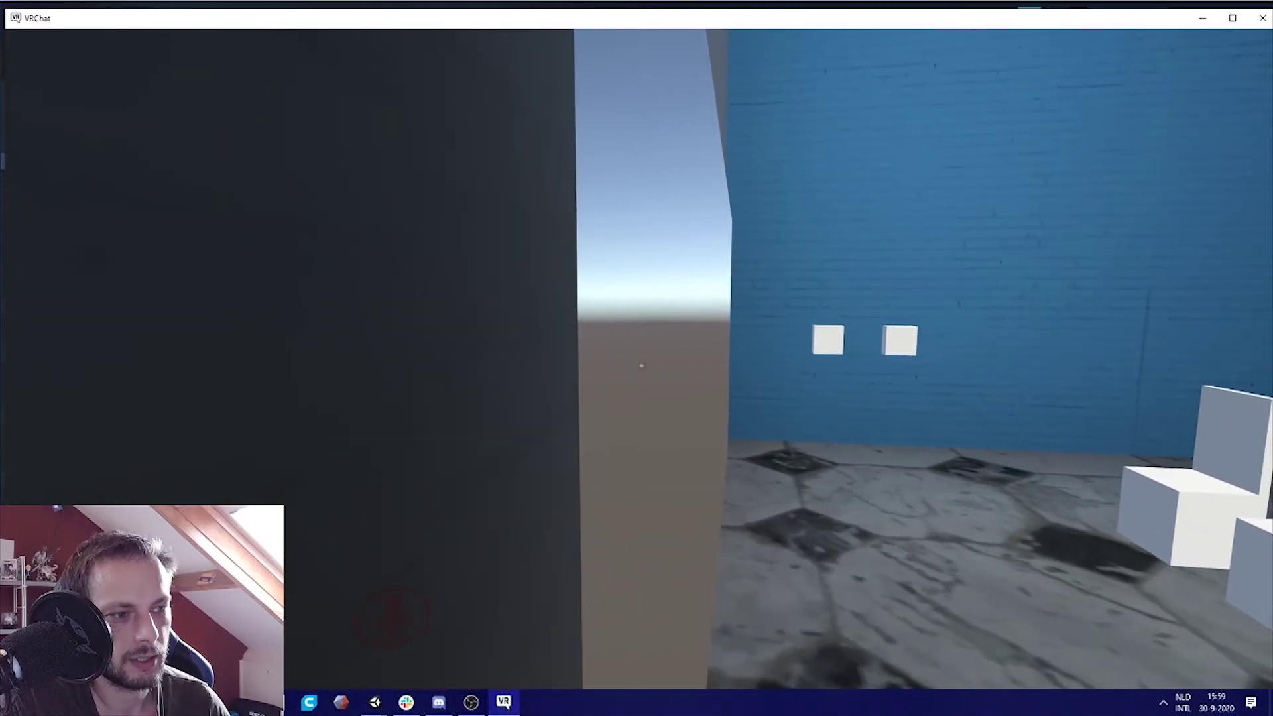
Step: Step back in front of the mirror and turn the high-quality mirror on
{"action": "key", "text": "w"}
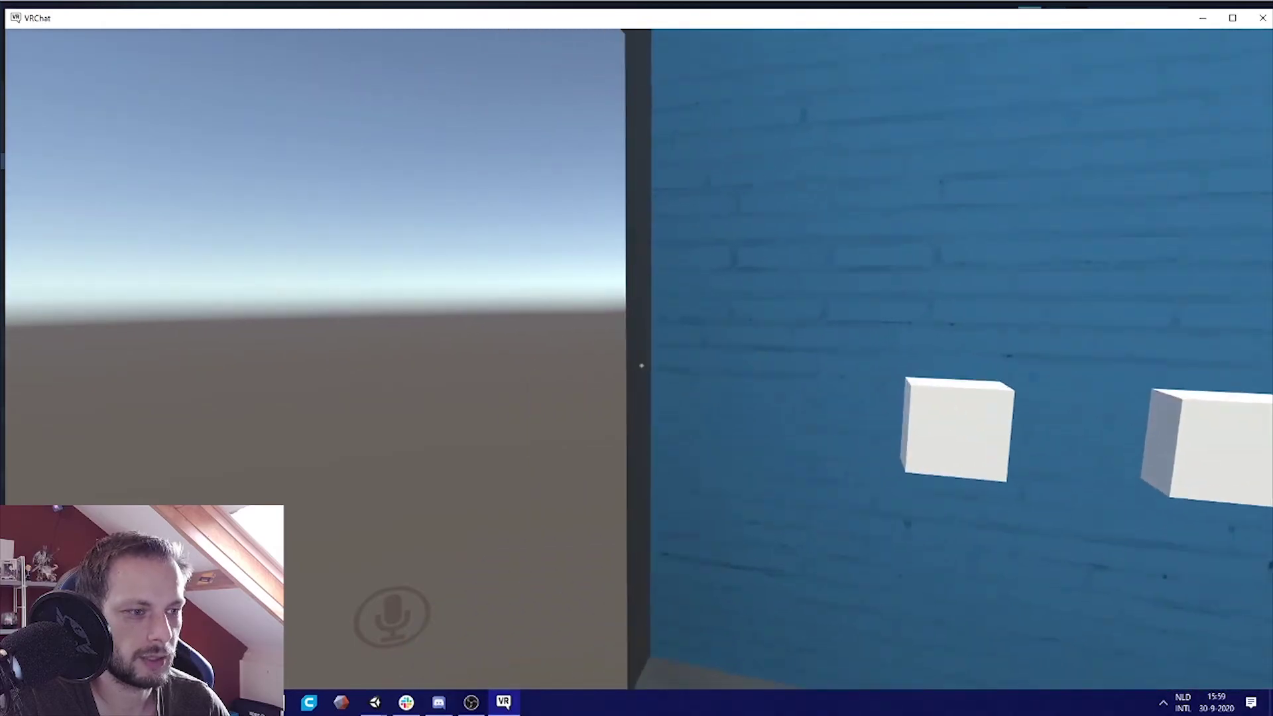
{"action": "key", "text": "w"}
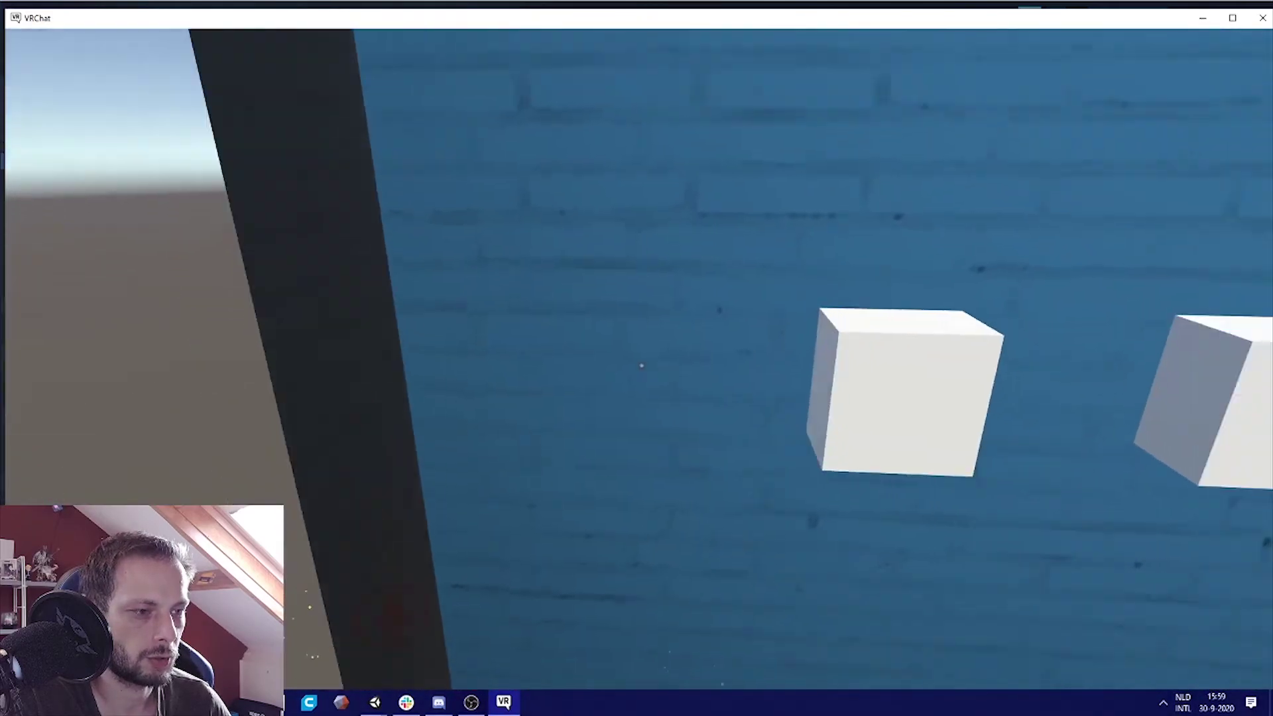
{"action": "key", "text": "s"}
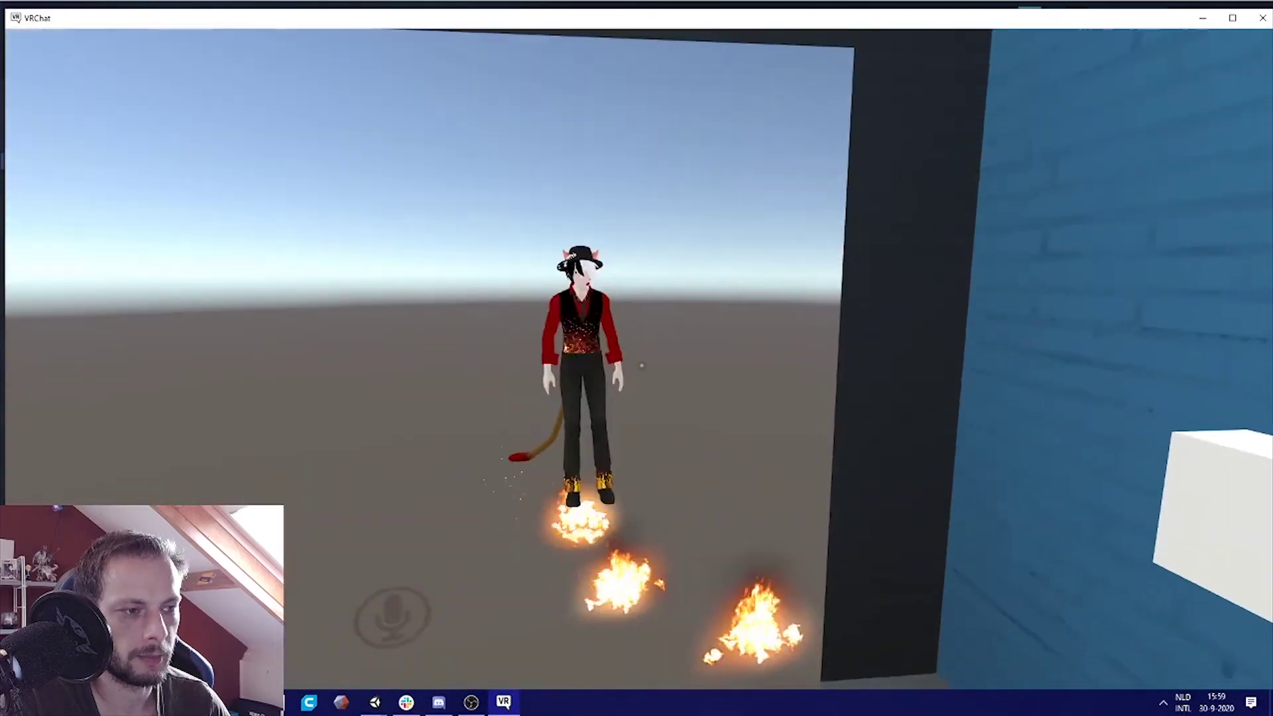
{"action": "left_click", "coordinate": [641, 365]}
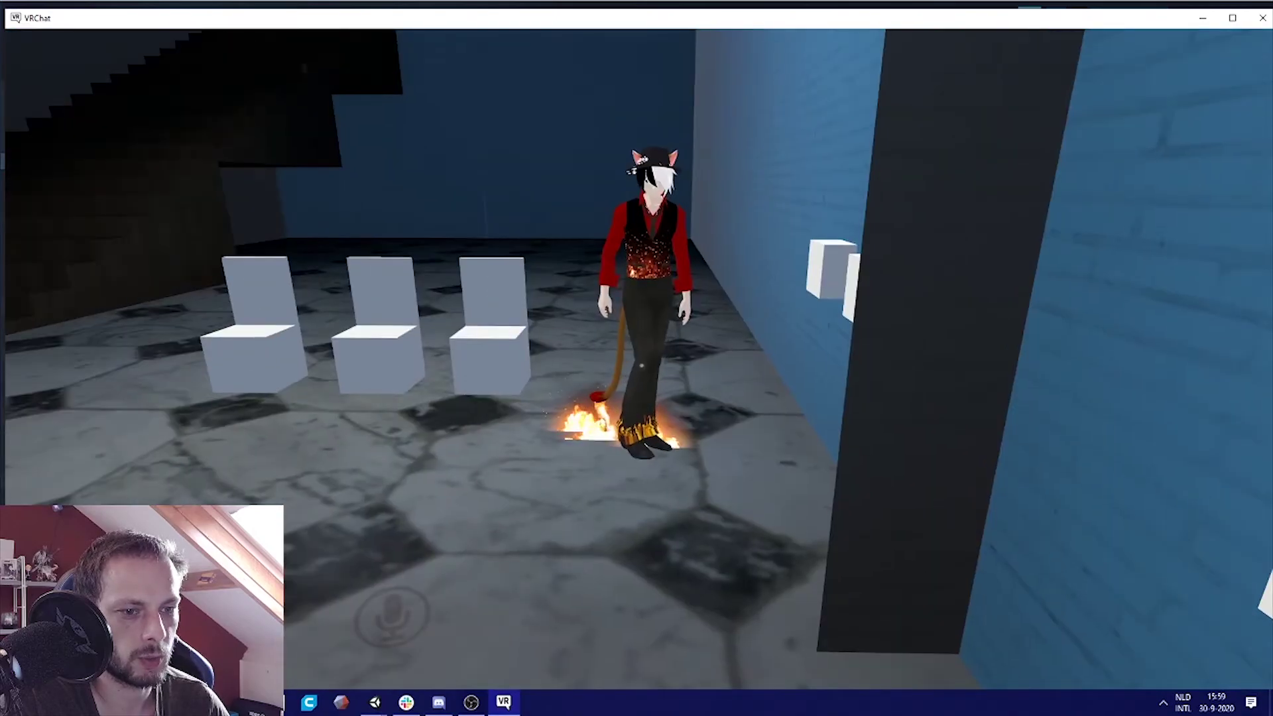
Step: Walk around the room, return to the toggle cubes and turn the high-quality mirror off
{"action": "key", "text": "a"}
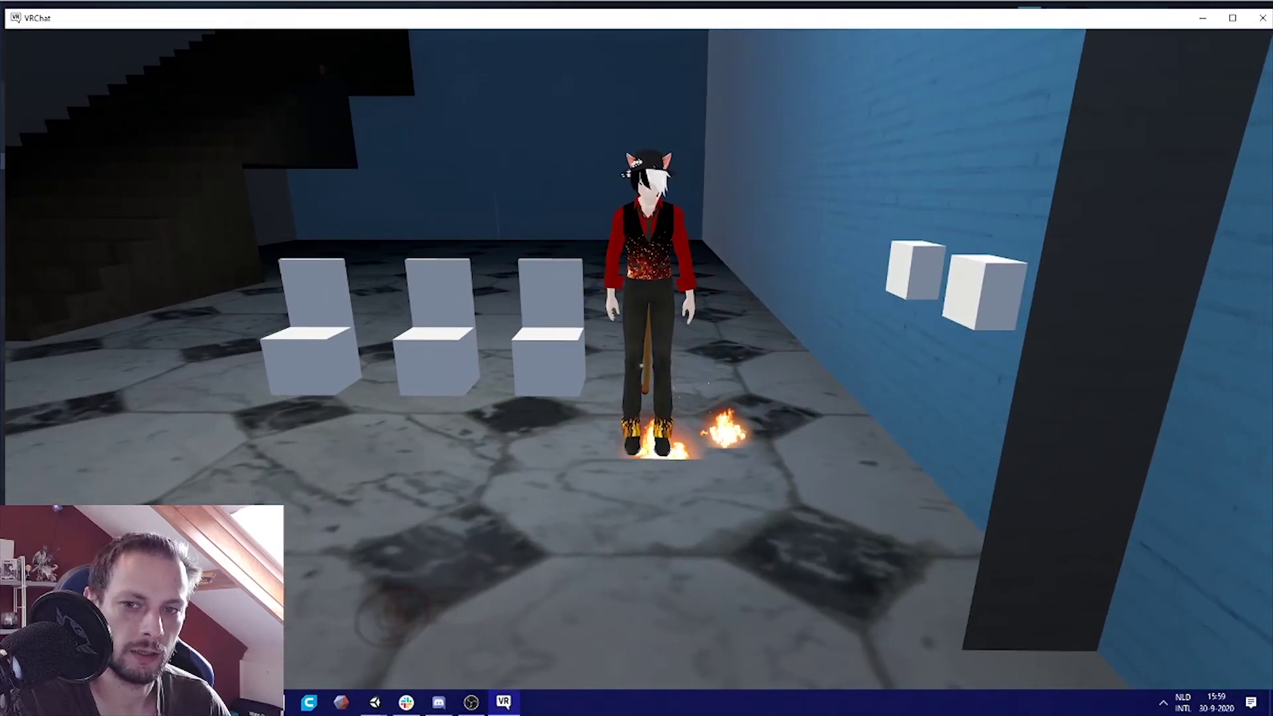
{"action": "key", "text": "d"}
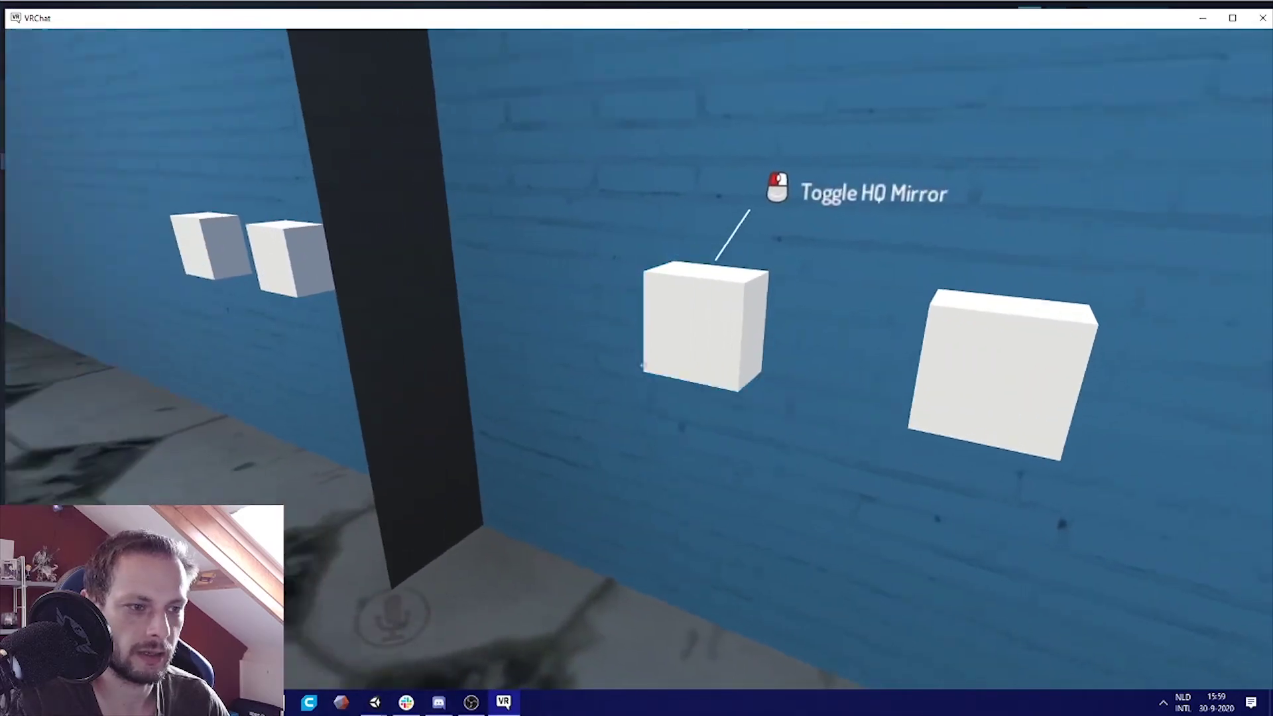
{"action": "key", "text": "w"}
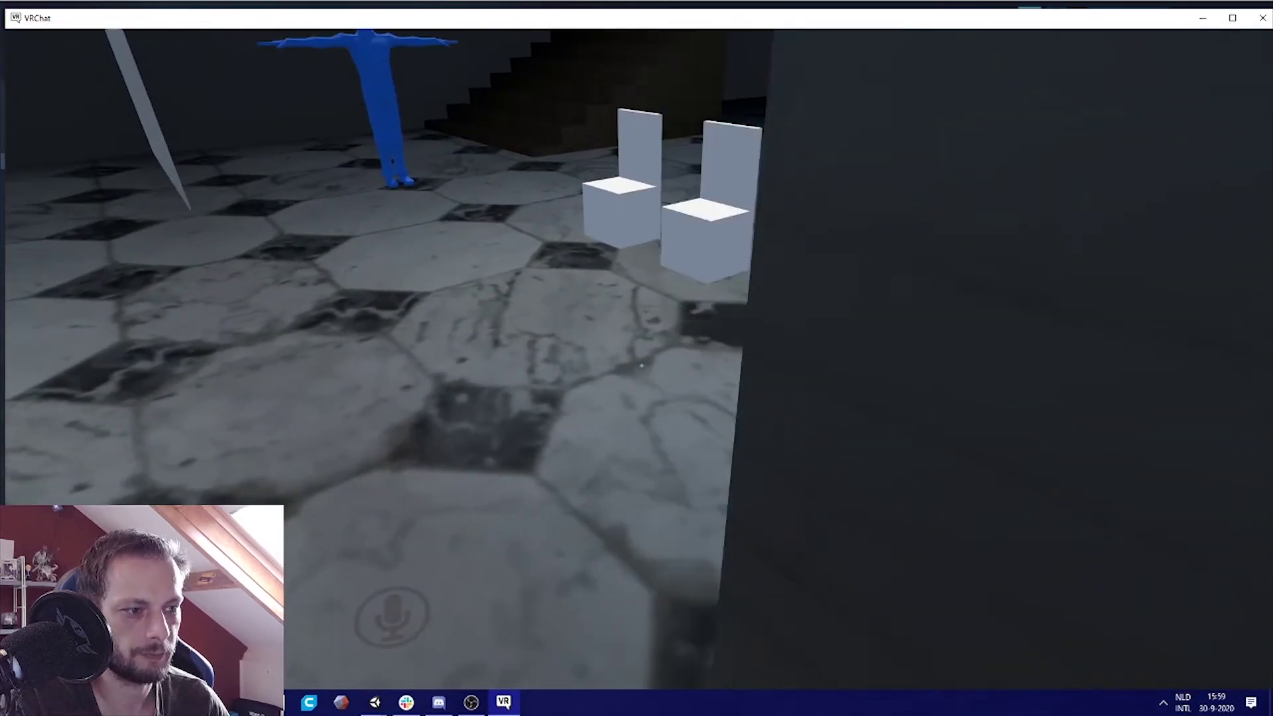
{"action": "key", "text": "w"}
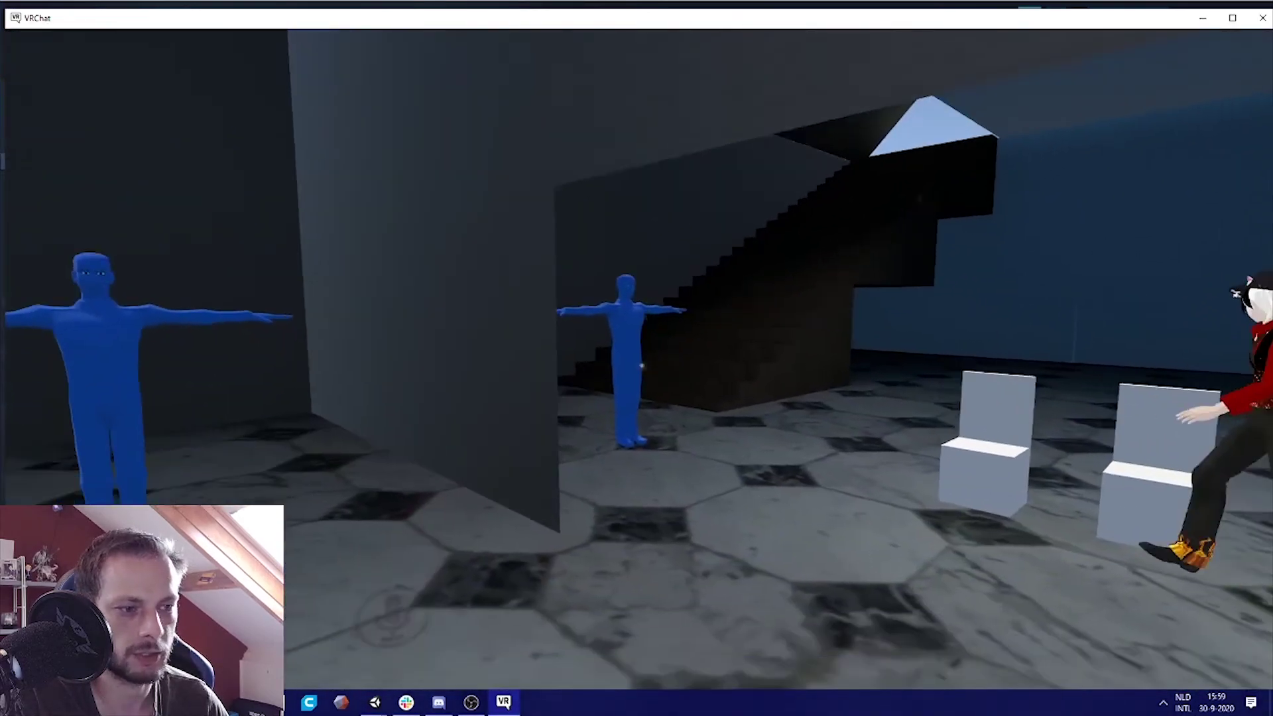
{"action": "key", "text": "w"}
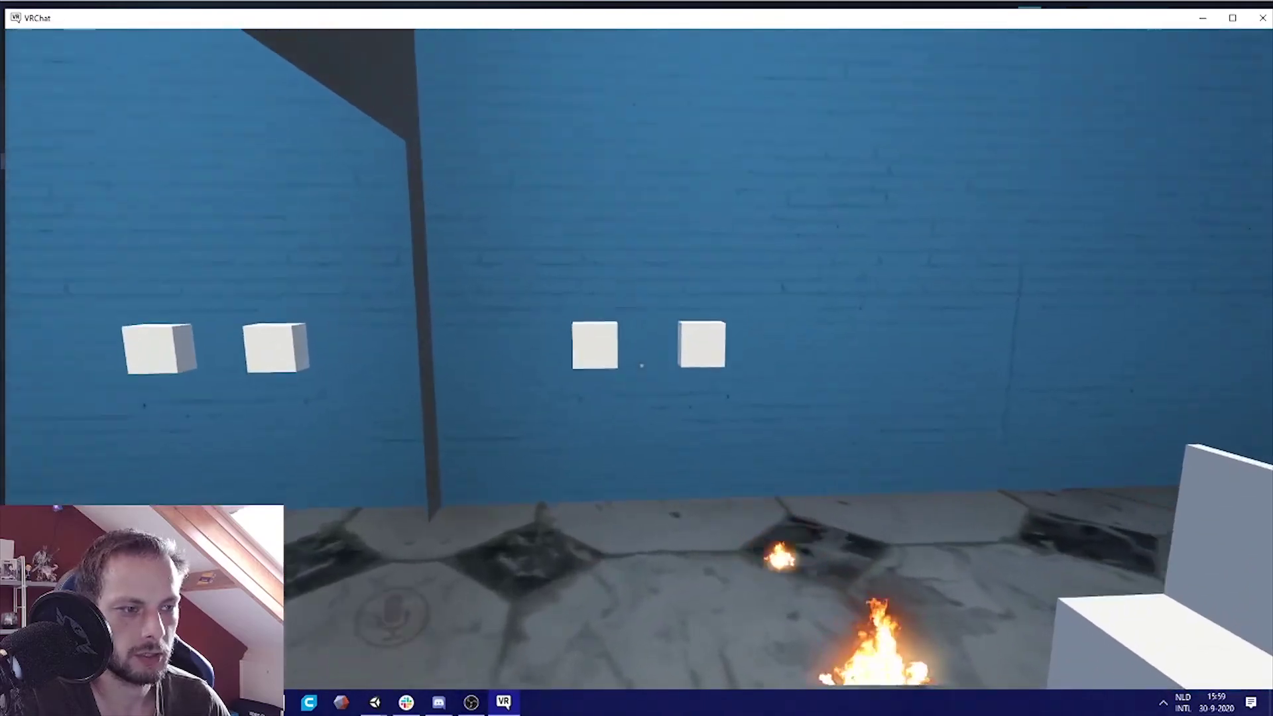
{"action": "key", "text": "w"}
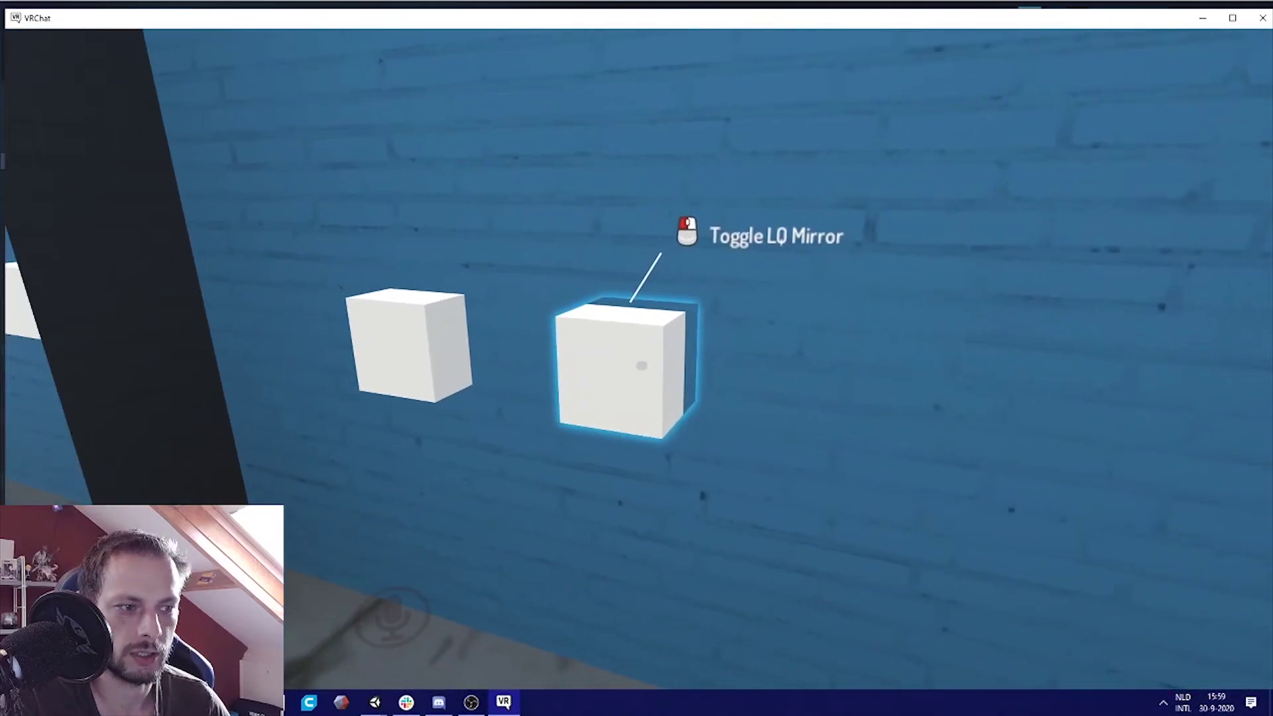
{"action": "key", "text": "s"}
{"action": "key", "text": "w"}
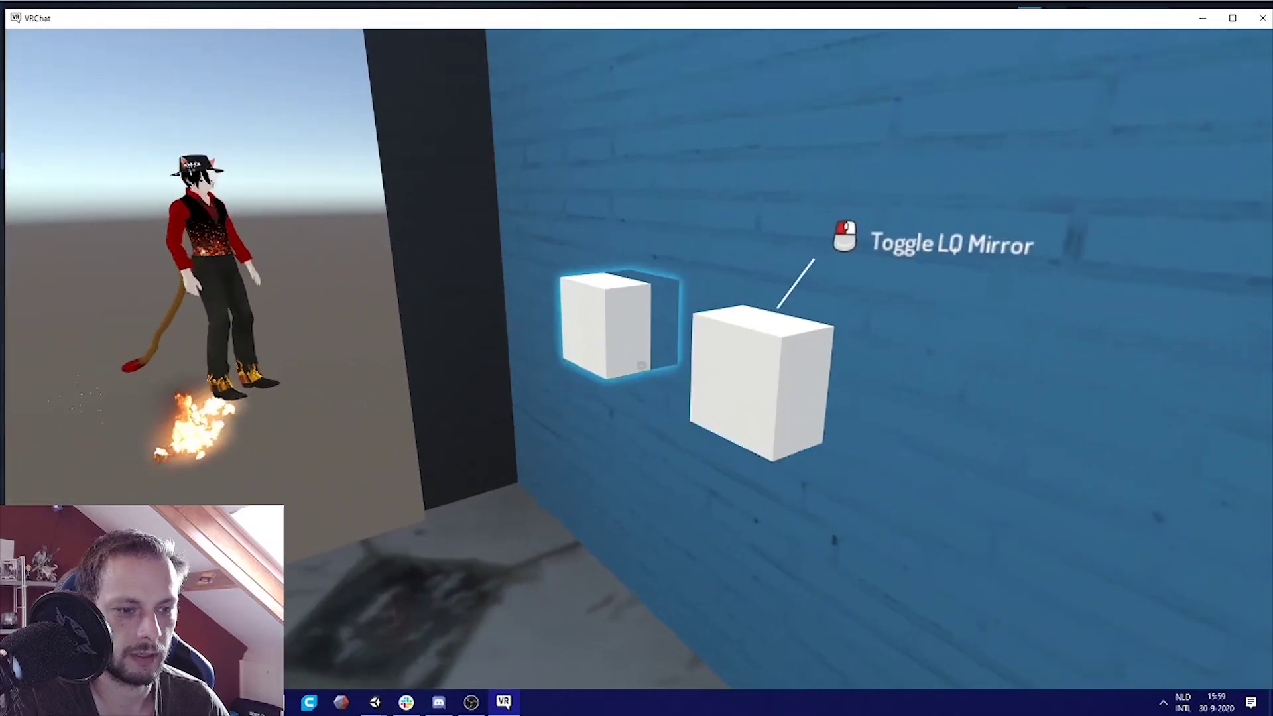
{"action": "key", "text": "s"}
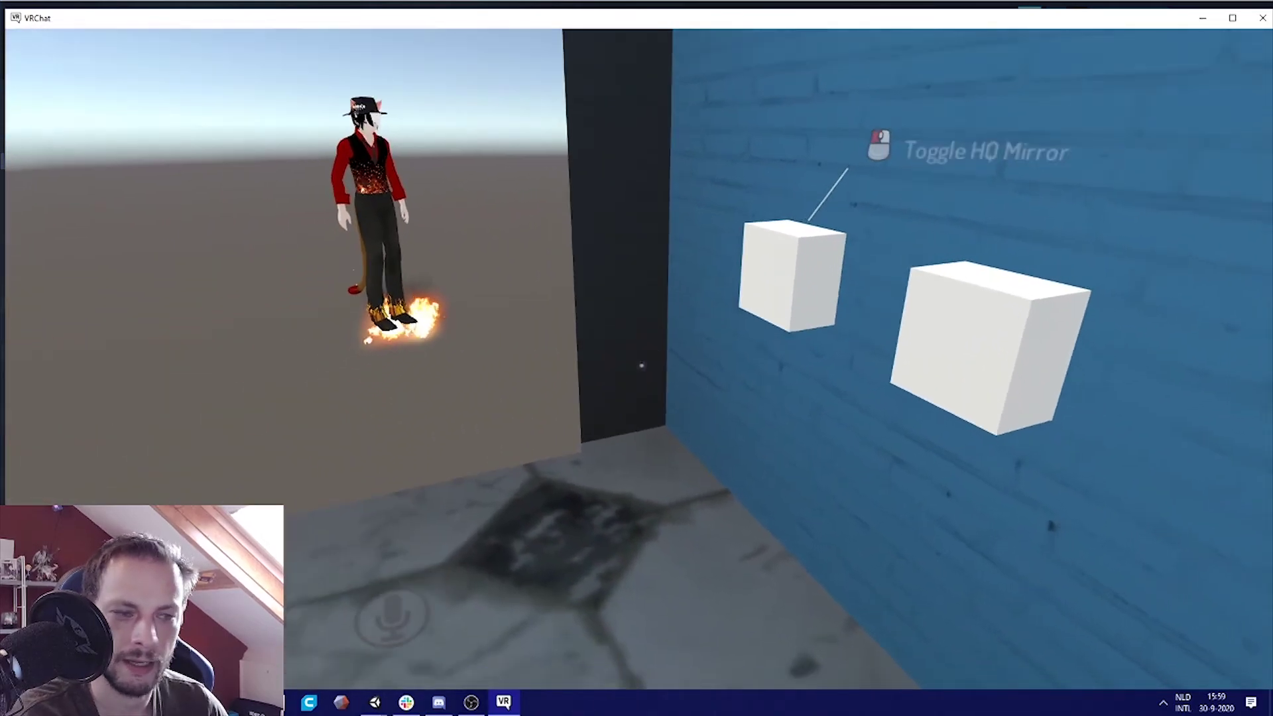
{"action": "key", "text": "w"}
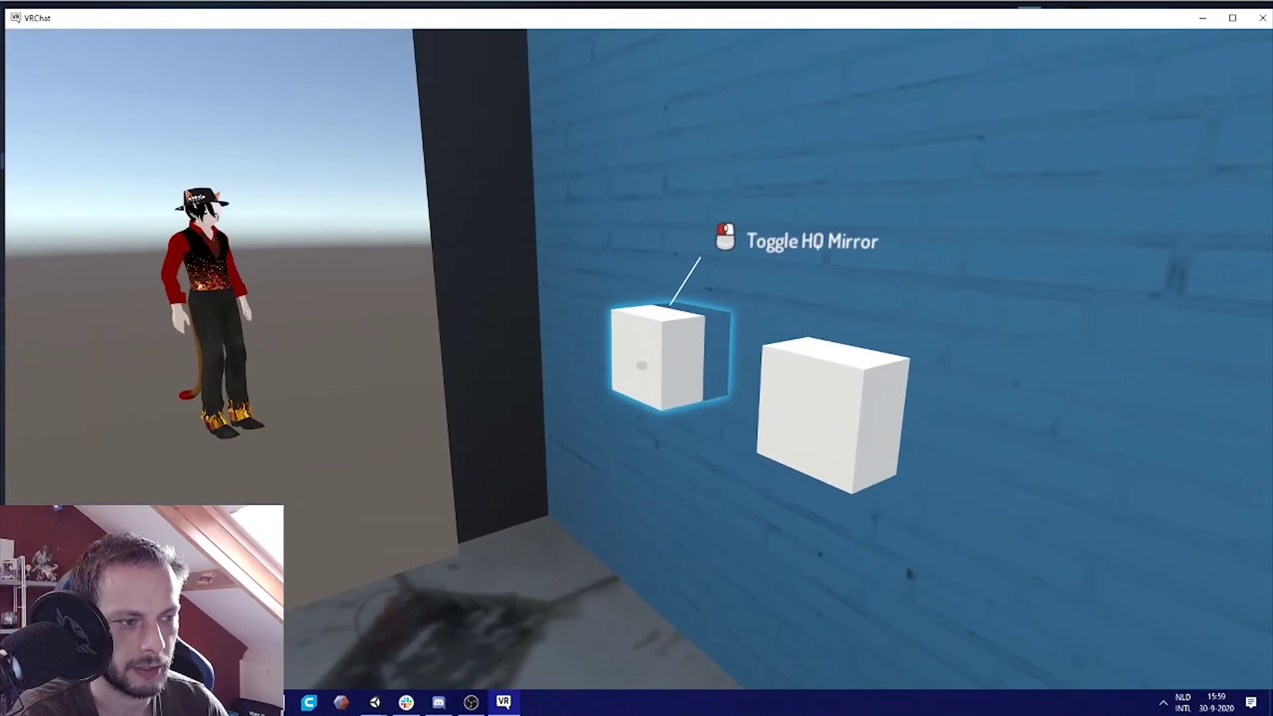
{"action": "left_click", "coordinate": [641, 365]}
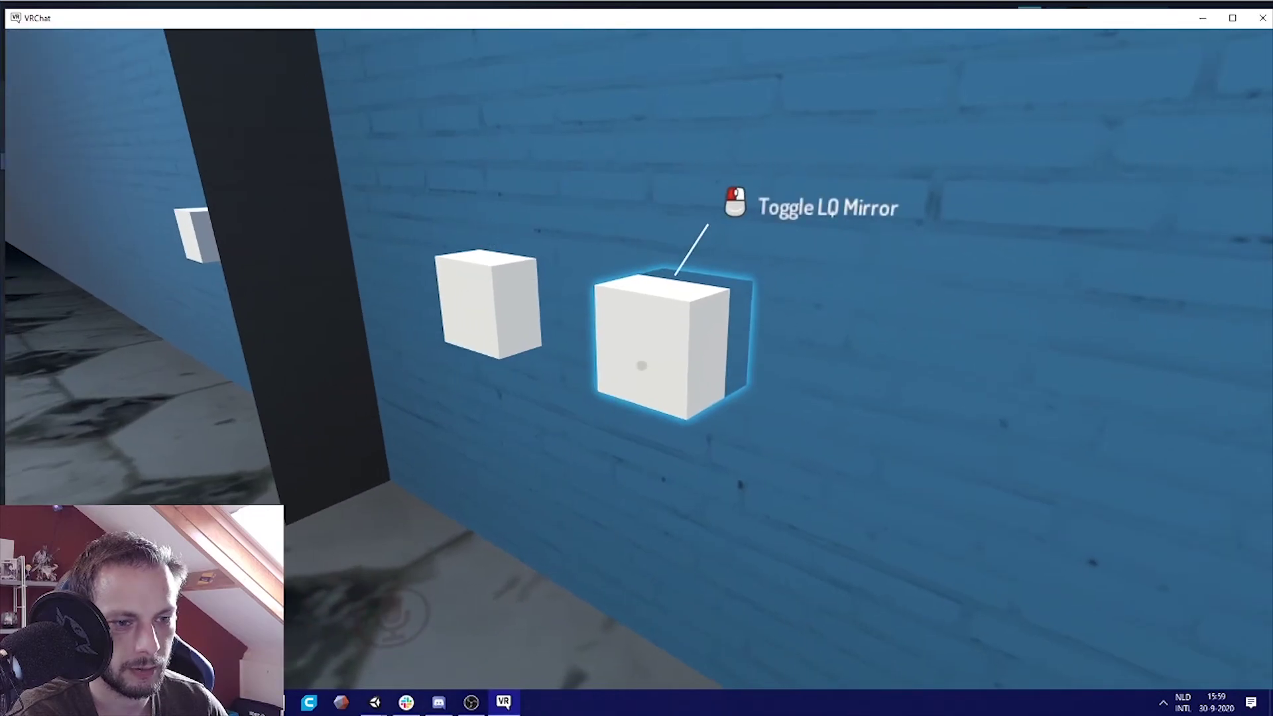
Step: Flip the mirror between LQ and HQ several times, ending with HQ reflecting the room
{"action": "left_click", "coordinate": [641, 365]}
{"action": "left_click", "coordinate": [641, 365]}
{"action": "left_click", "coordinate": [641, 366]}
{"action": "left_click", "coordinate": [641, 365]}
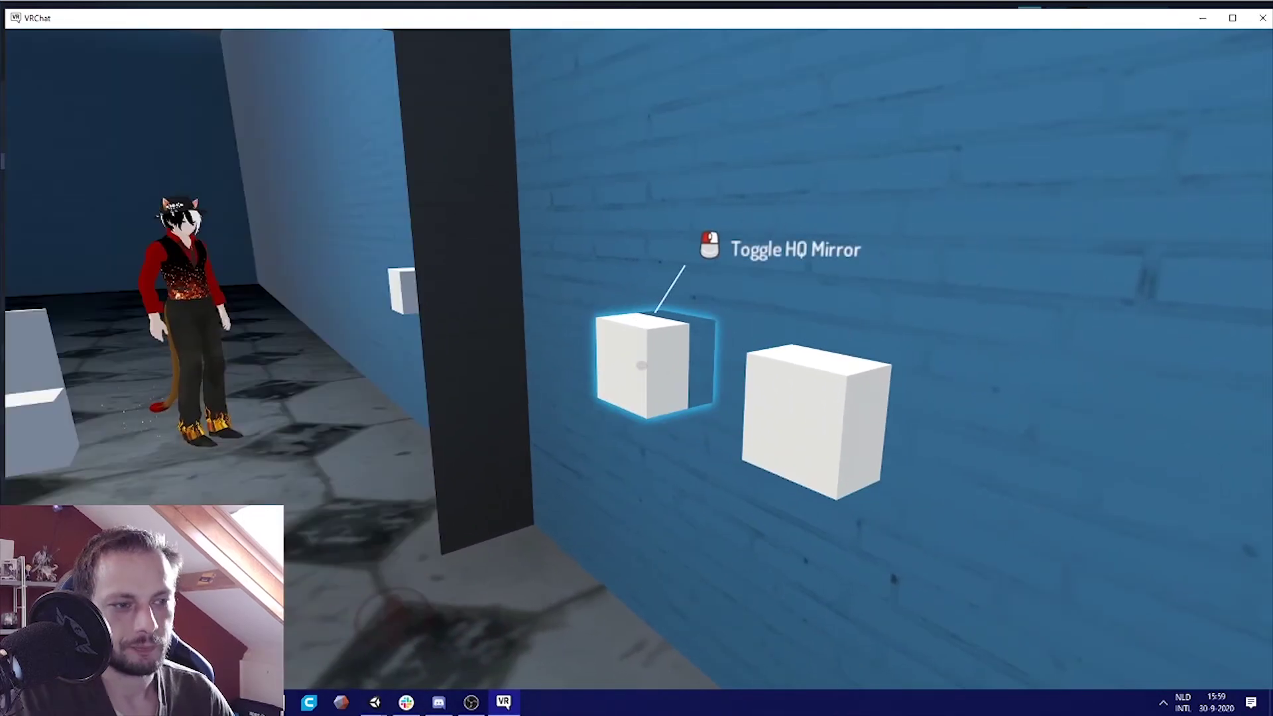
{"action": "key", "text": "w"}
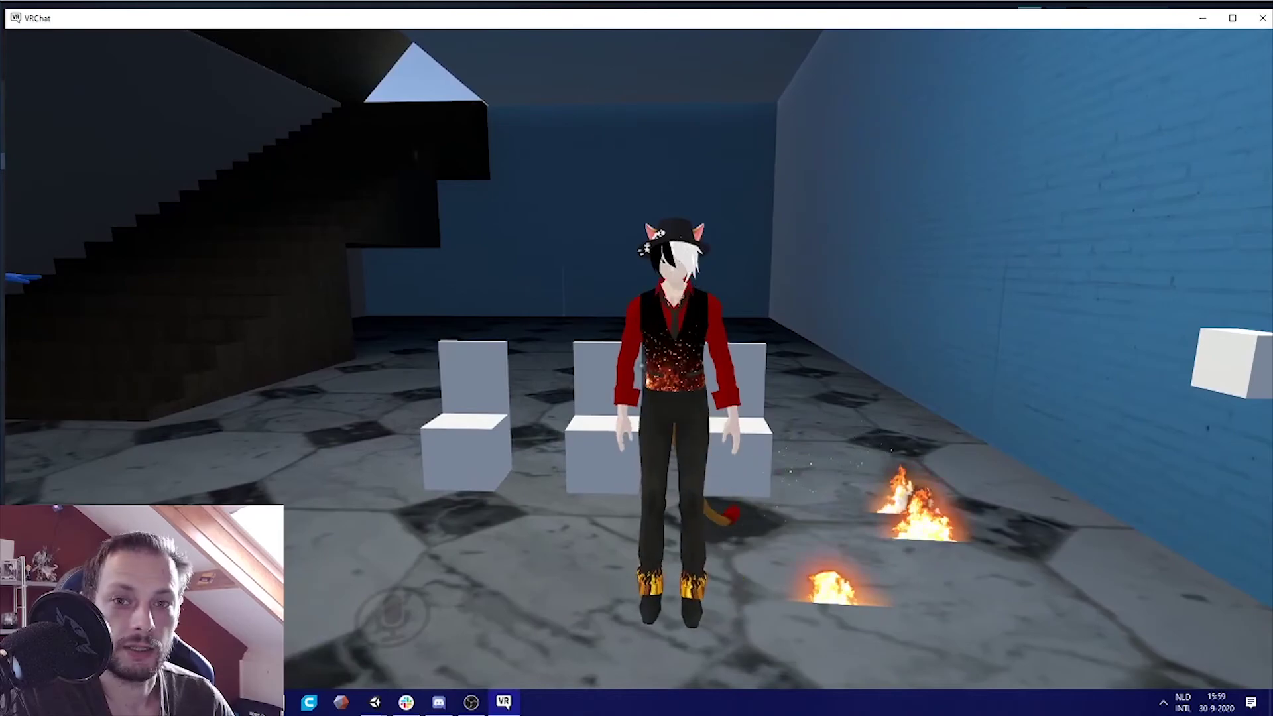
{"action": "left_click", "coordinate": [641, 365]}
{"action": "left_click", "coordinate": [641, 365]}
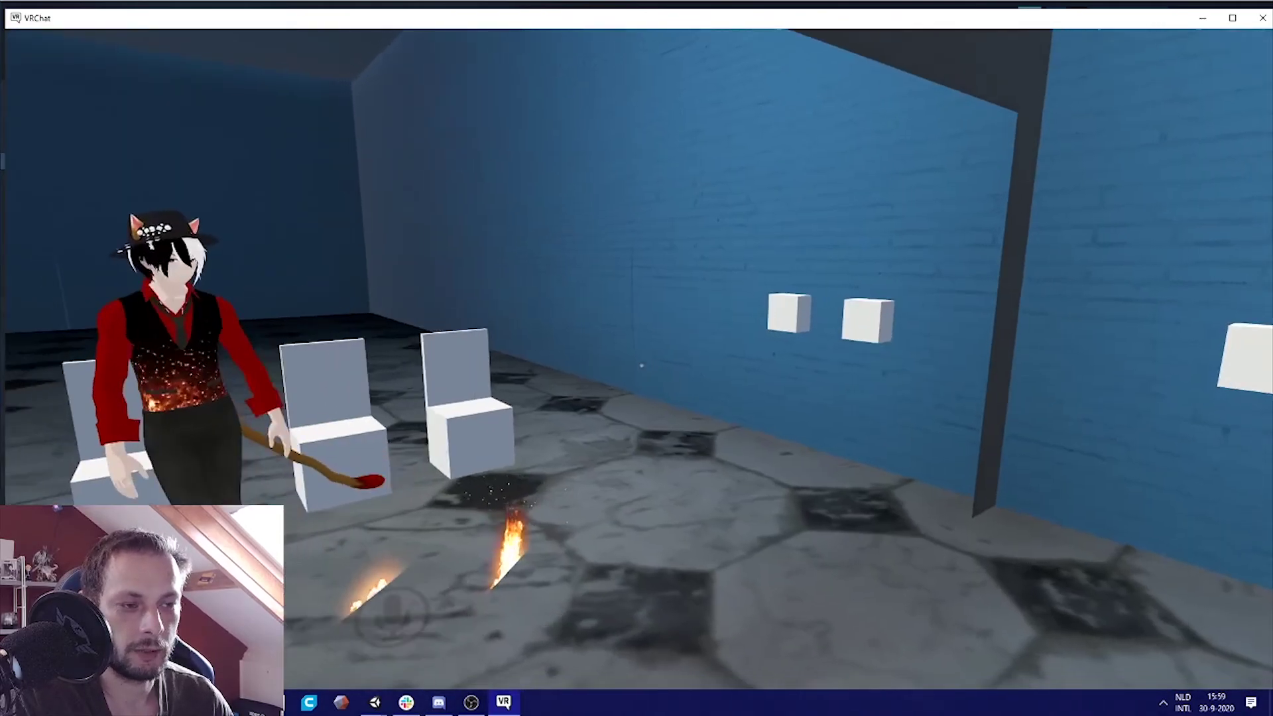
{"action": "key", "text": "w"}
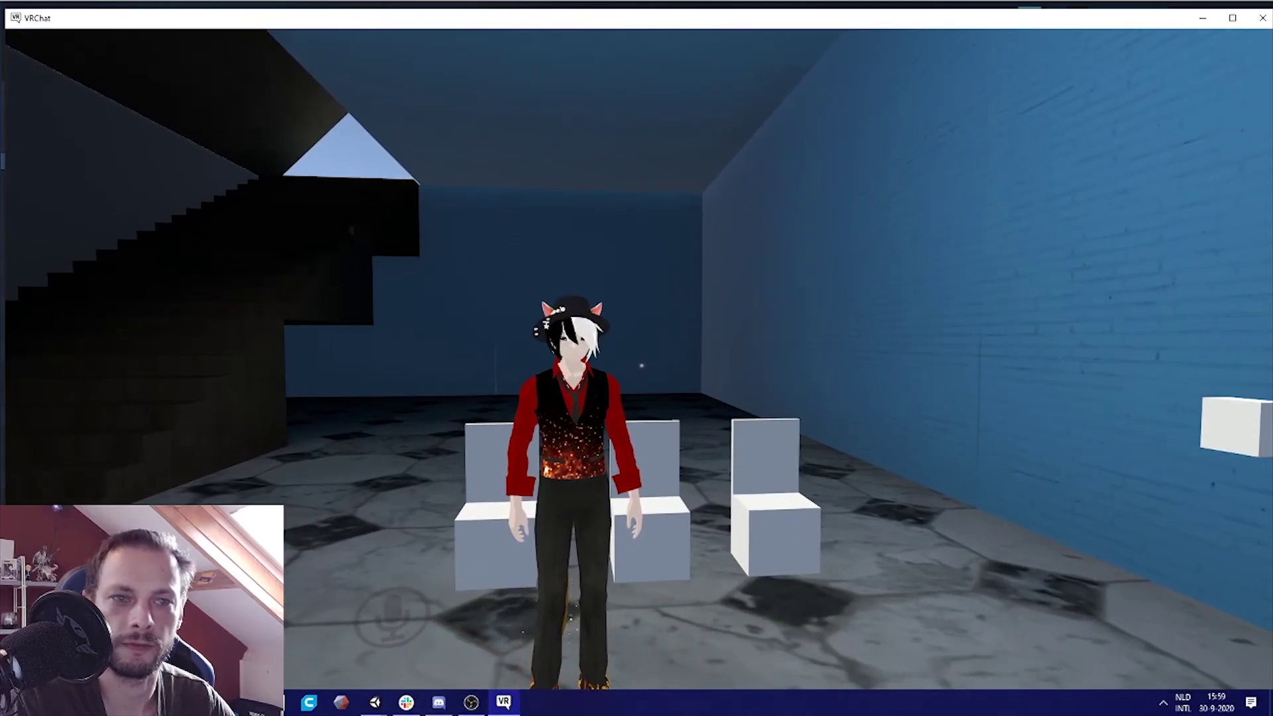
{"action": "key", "text": "w"}
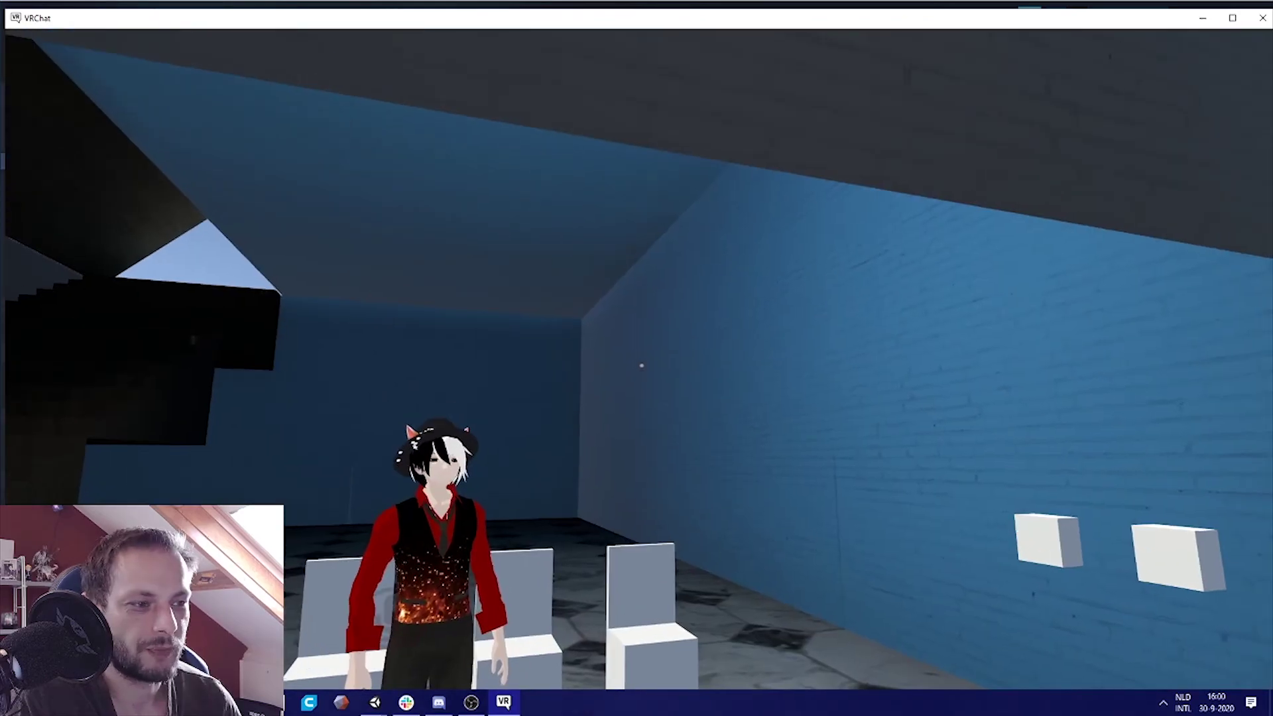
{"action": "key", "text": "w"}
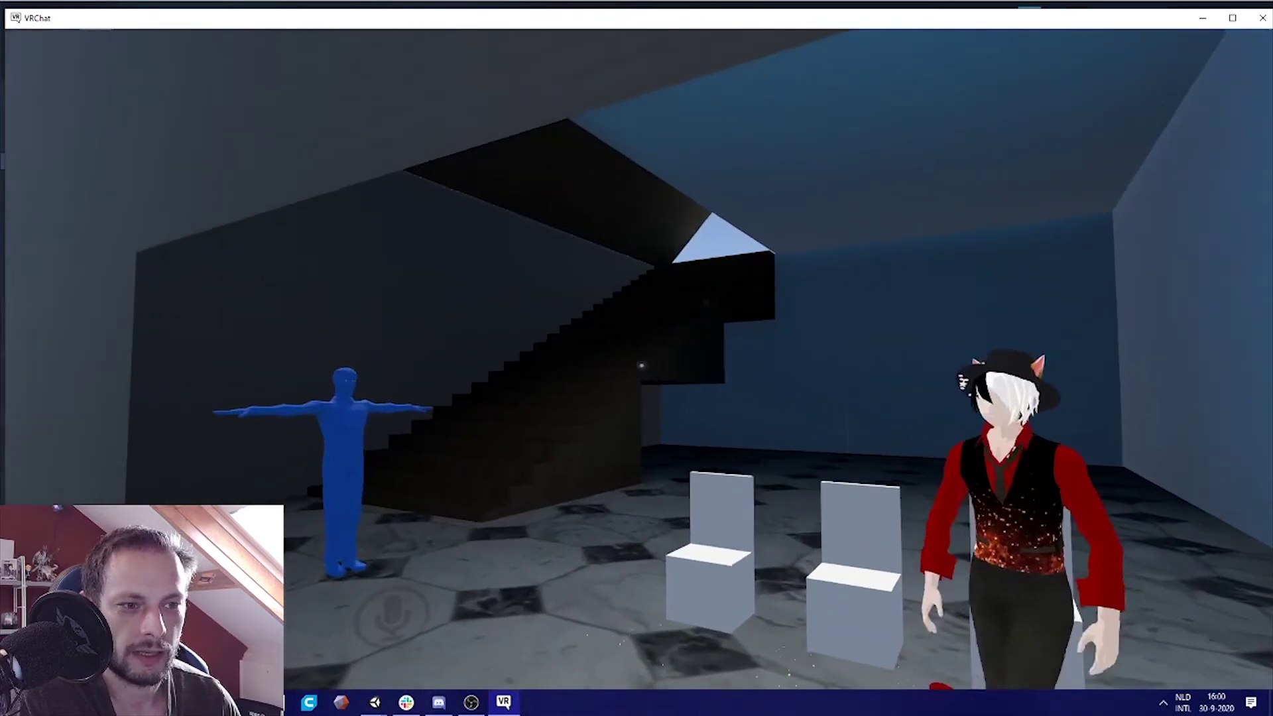
{"action": "key", "text": "w"}
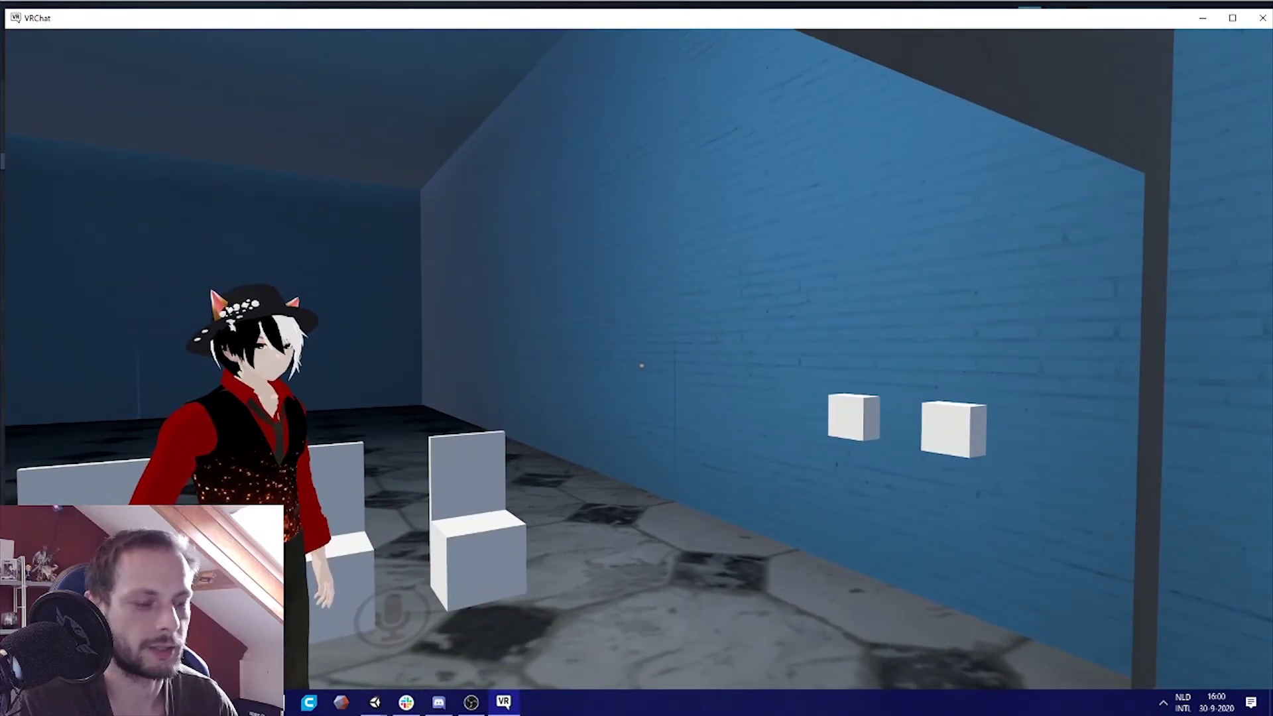
{"action": "key", "text": "w"}
{"action": "key", "text": "w"}
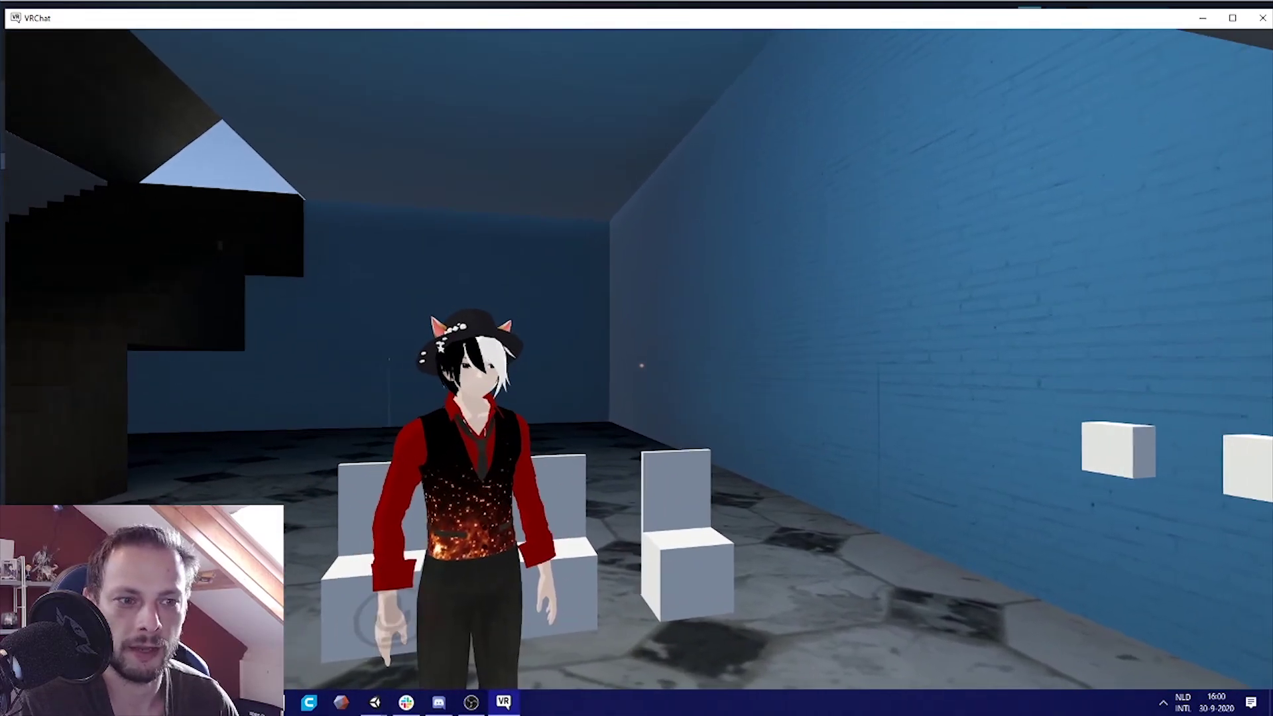
{"action": "key", "text": "s"}
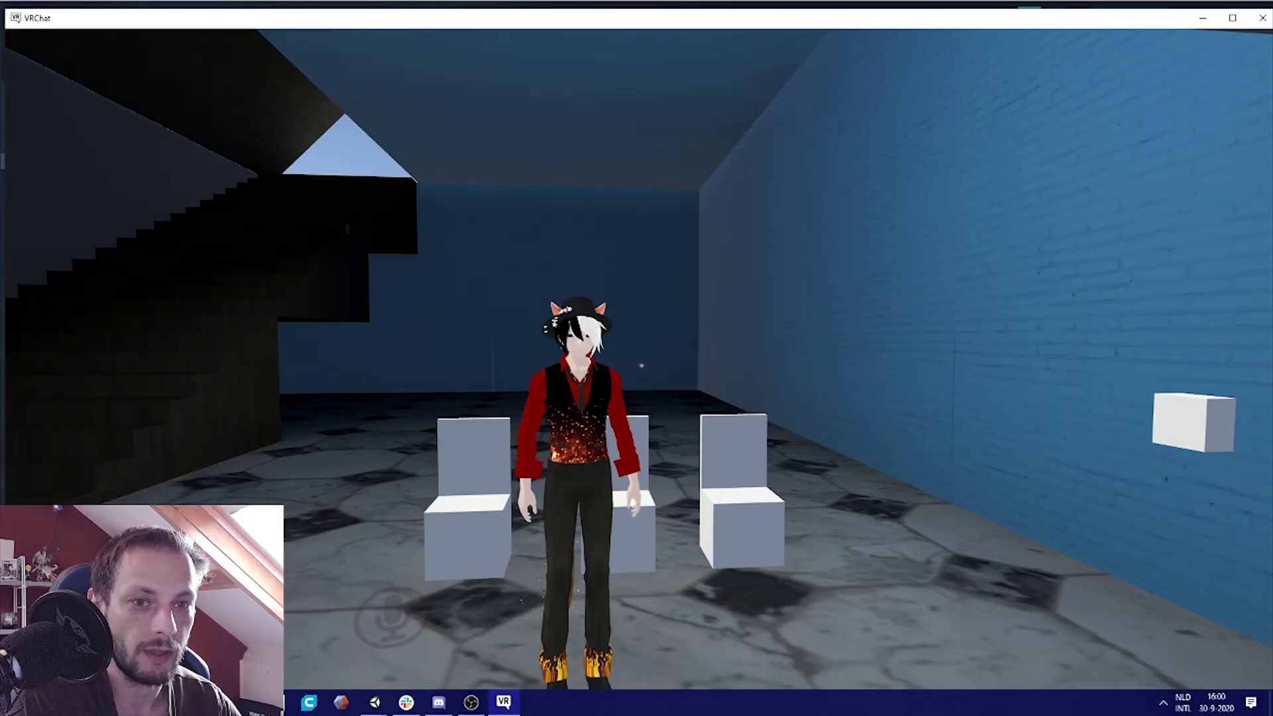
{"action": "key", "text": "w"}
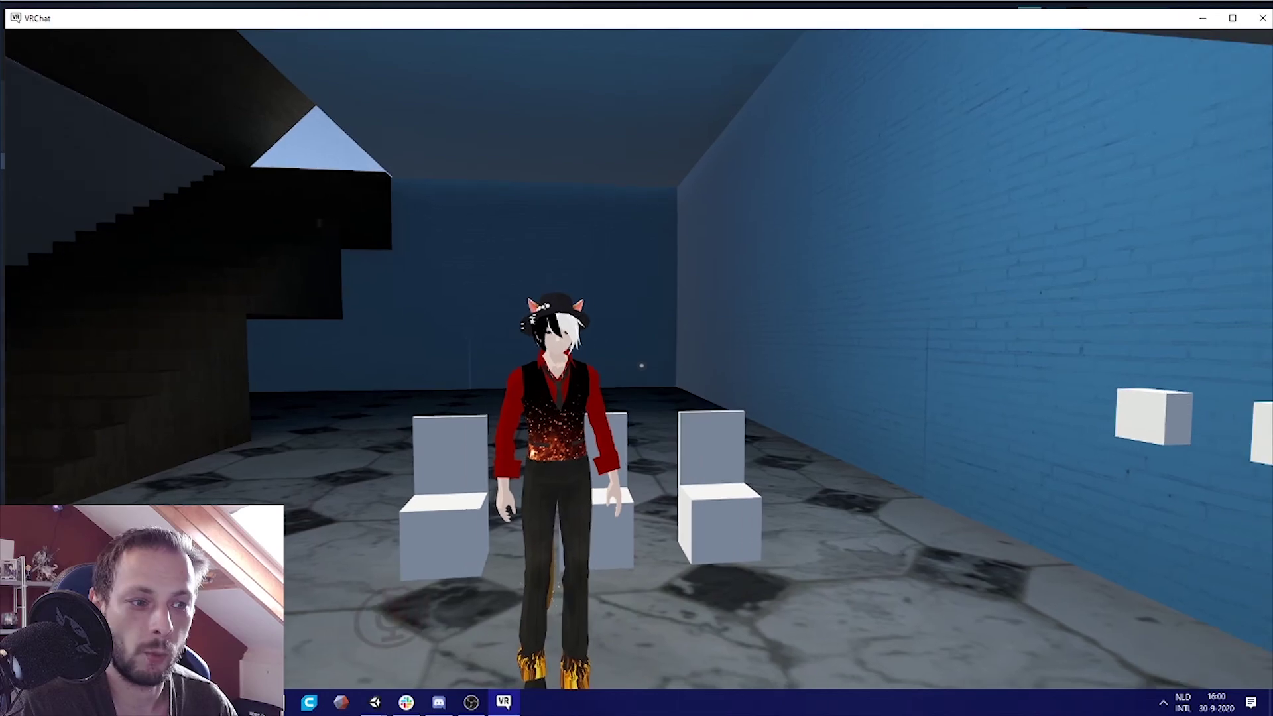
{"action": "key", "text": "w"}
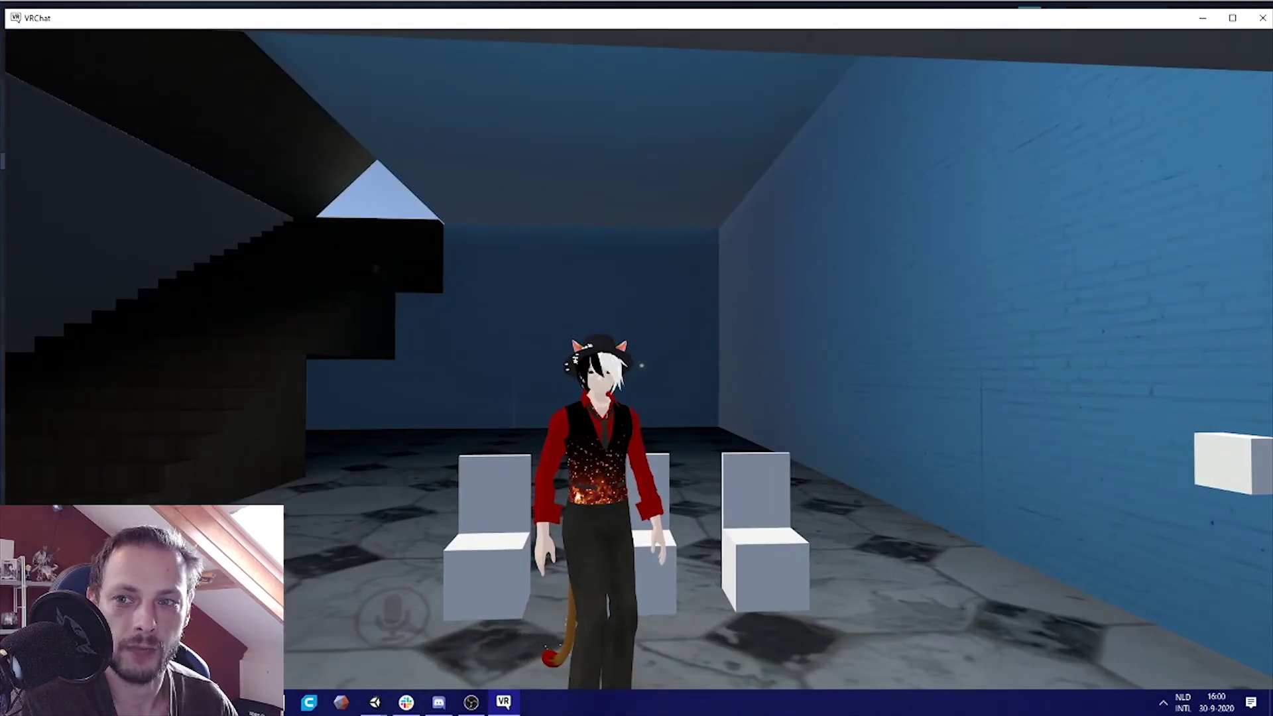
{"action": "key", "text": "d"}
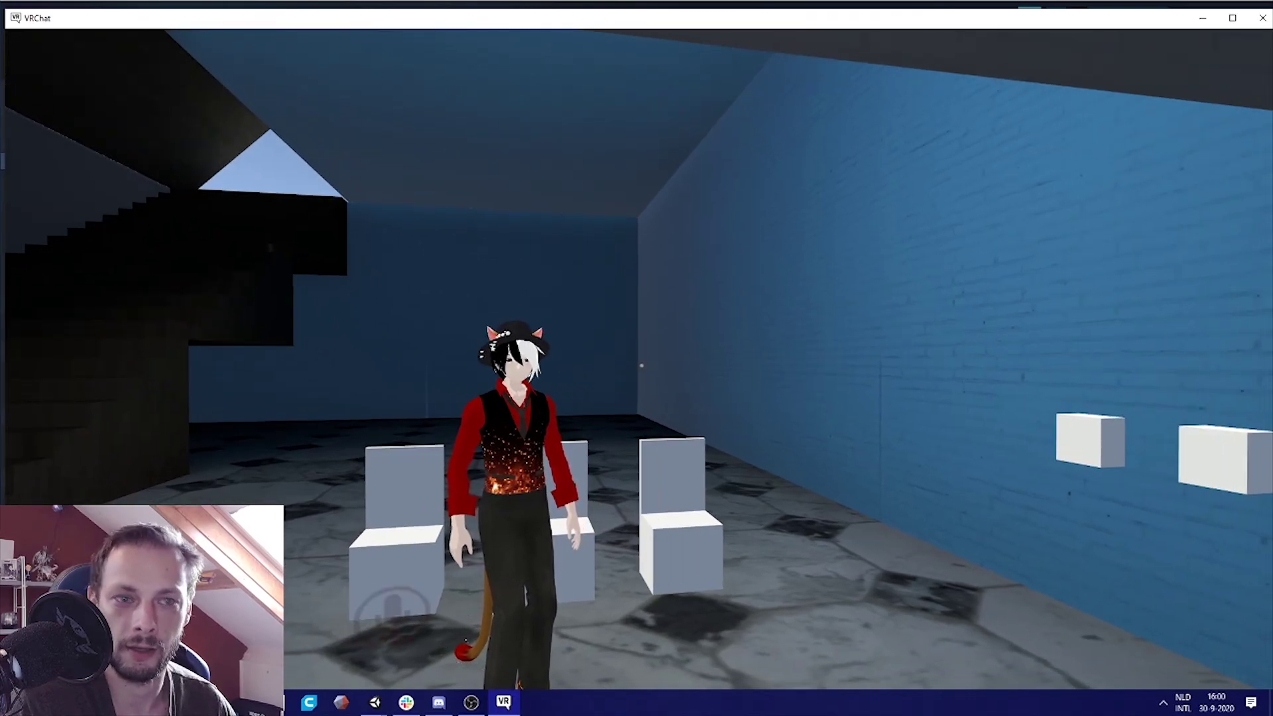
{"action": "key", "text": "s"}
{"action": "key", "text": "w"}
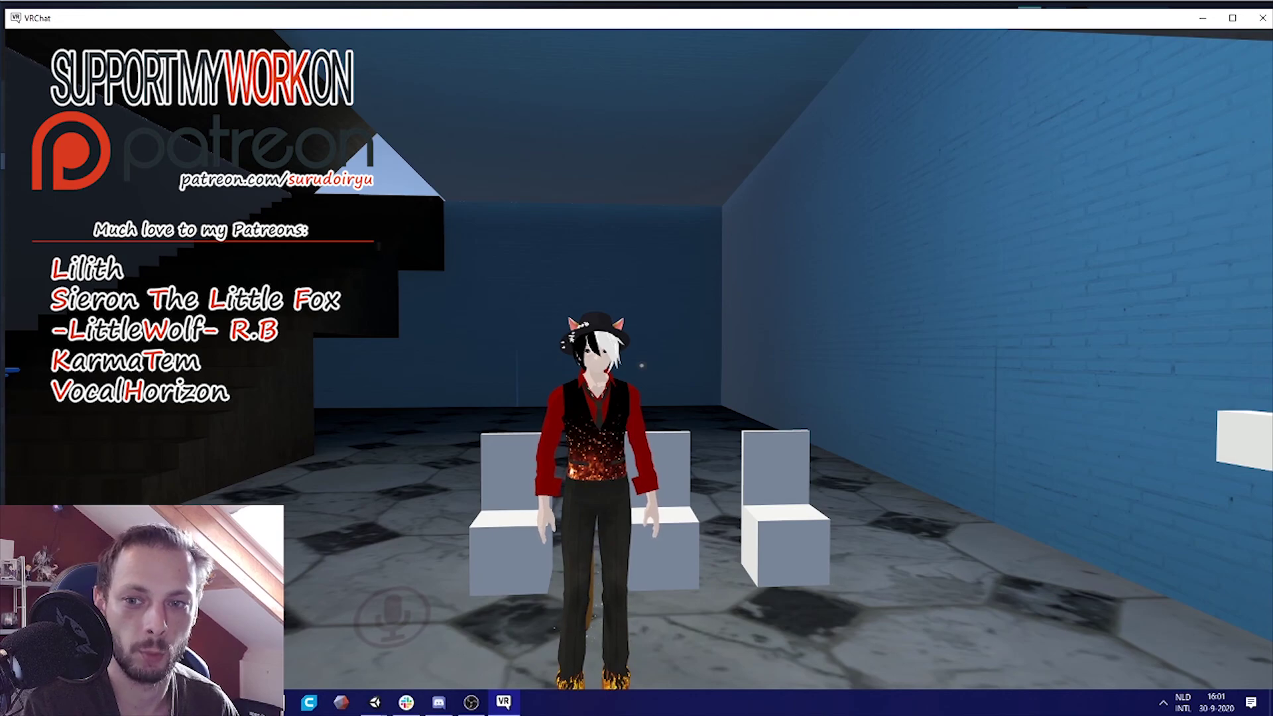
{"action": "key", "text": "a"}
{"action": "key", "text": "d"}
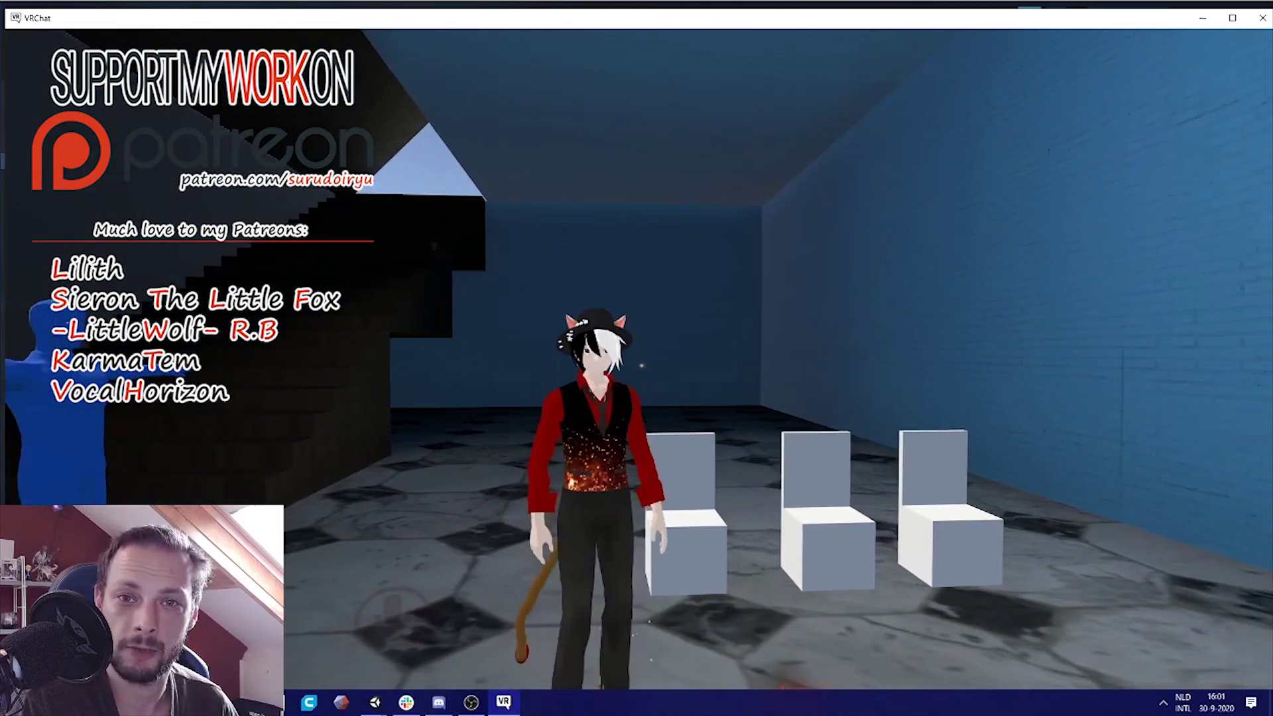